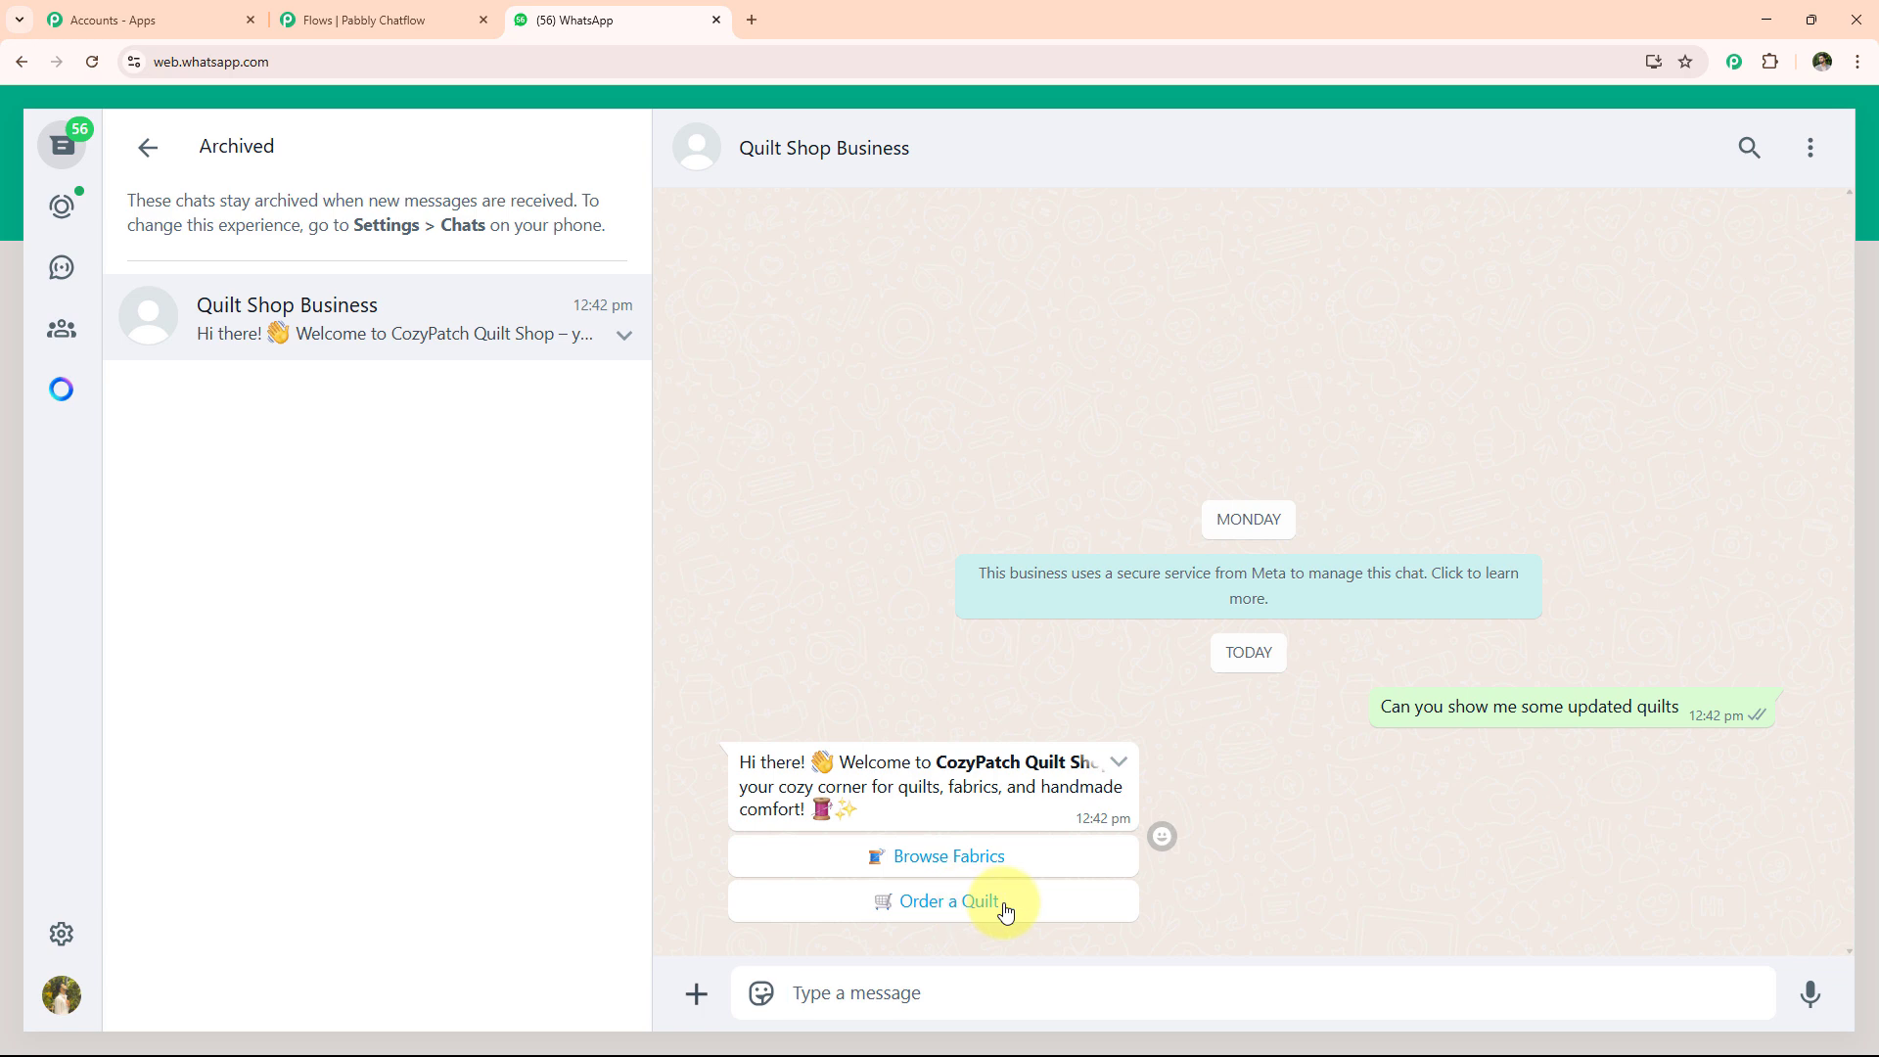
Step: Choose Browse Fabrics in the Quilt Shop Business chat and order the Cotton Prints
left_click(979, 866)
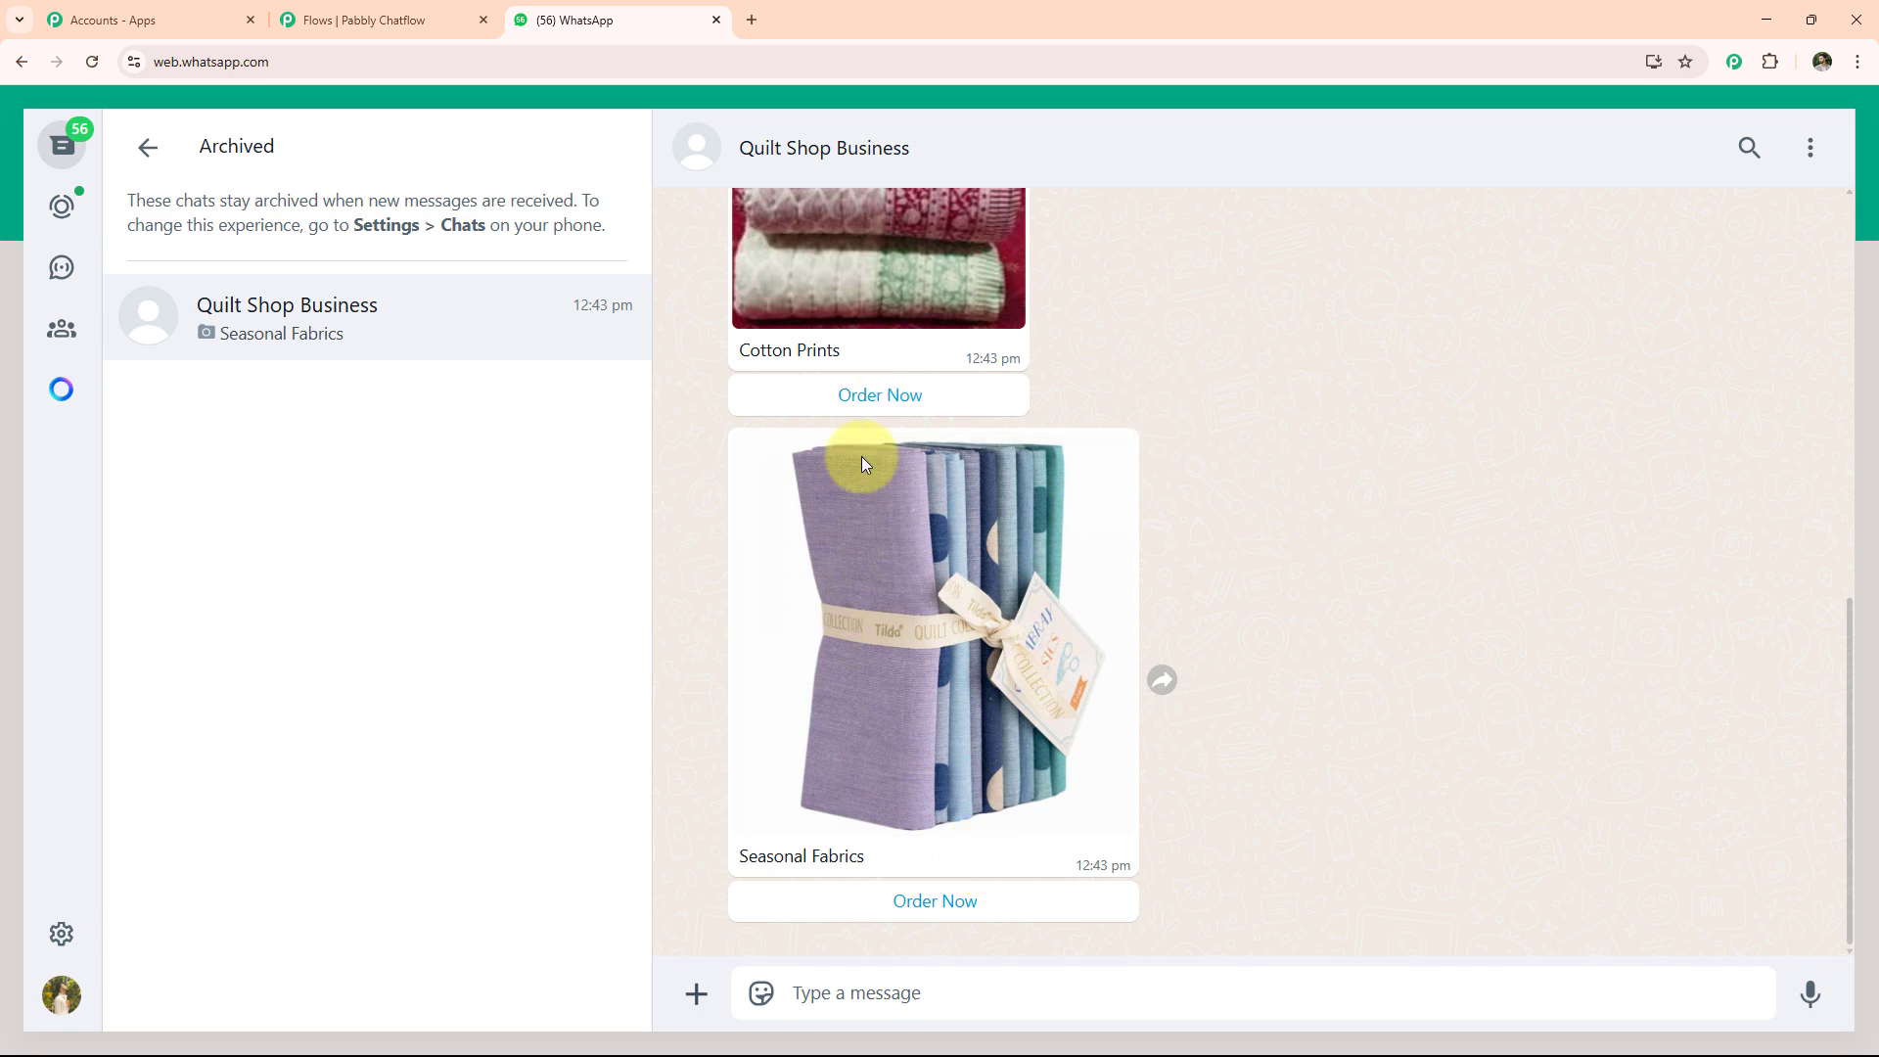
scroll(919, 856, "up", 2)
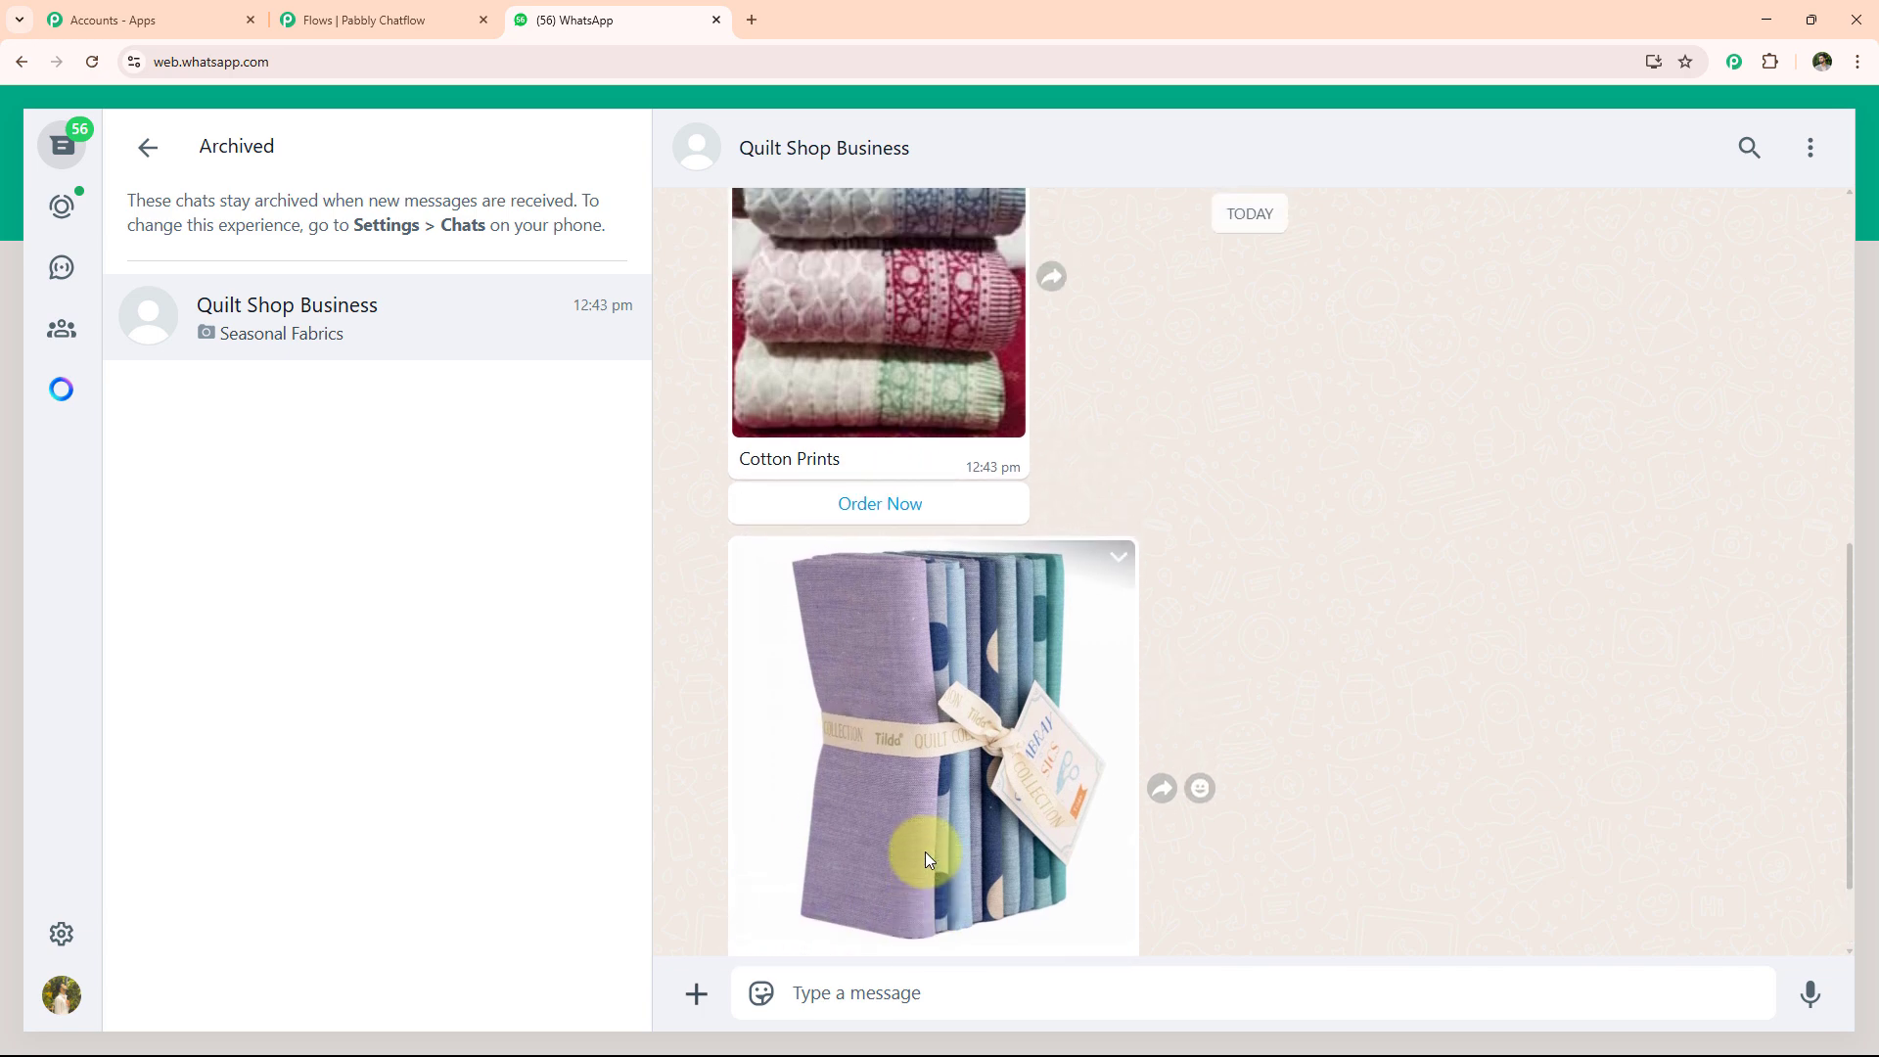
left_click(879, 591)
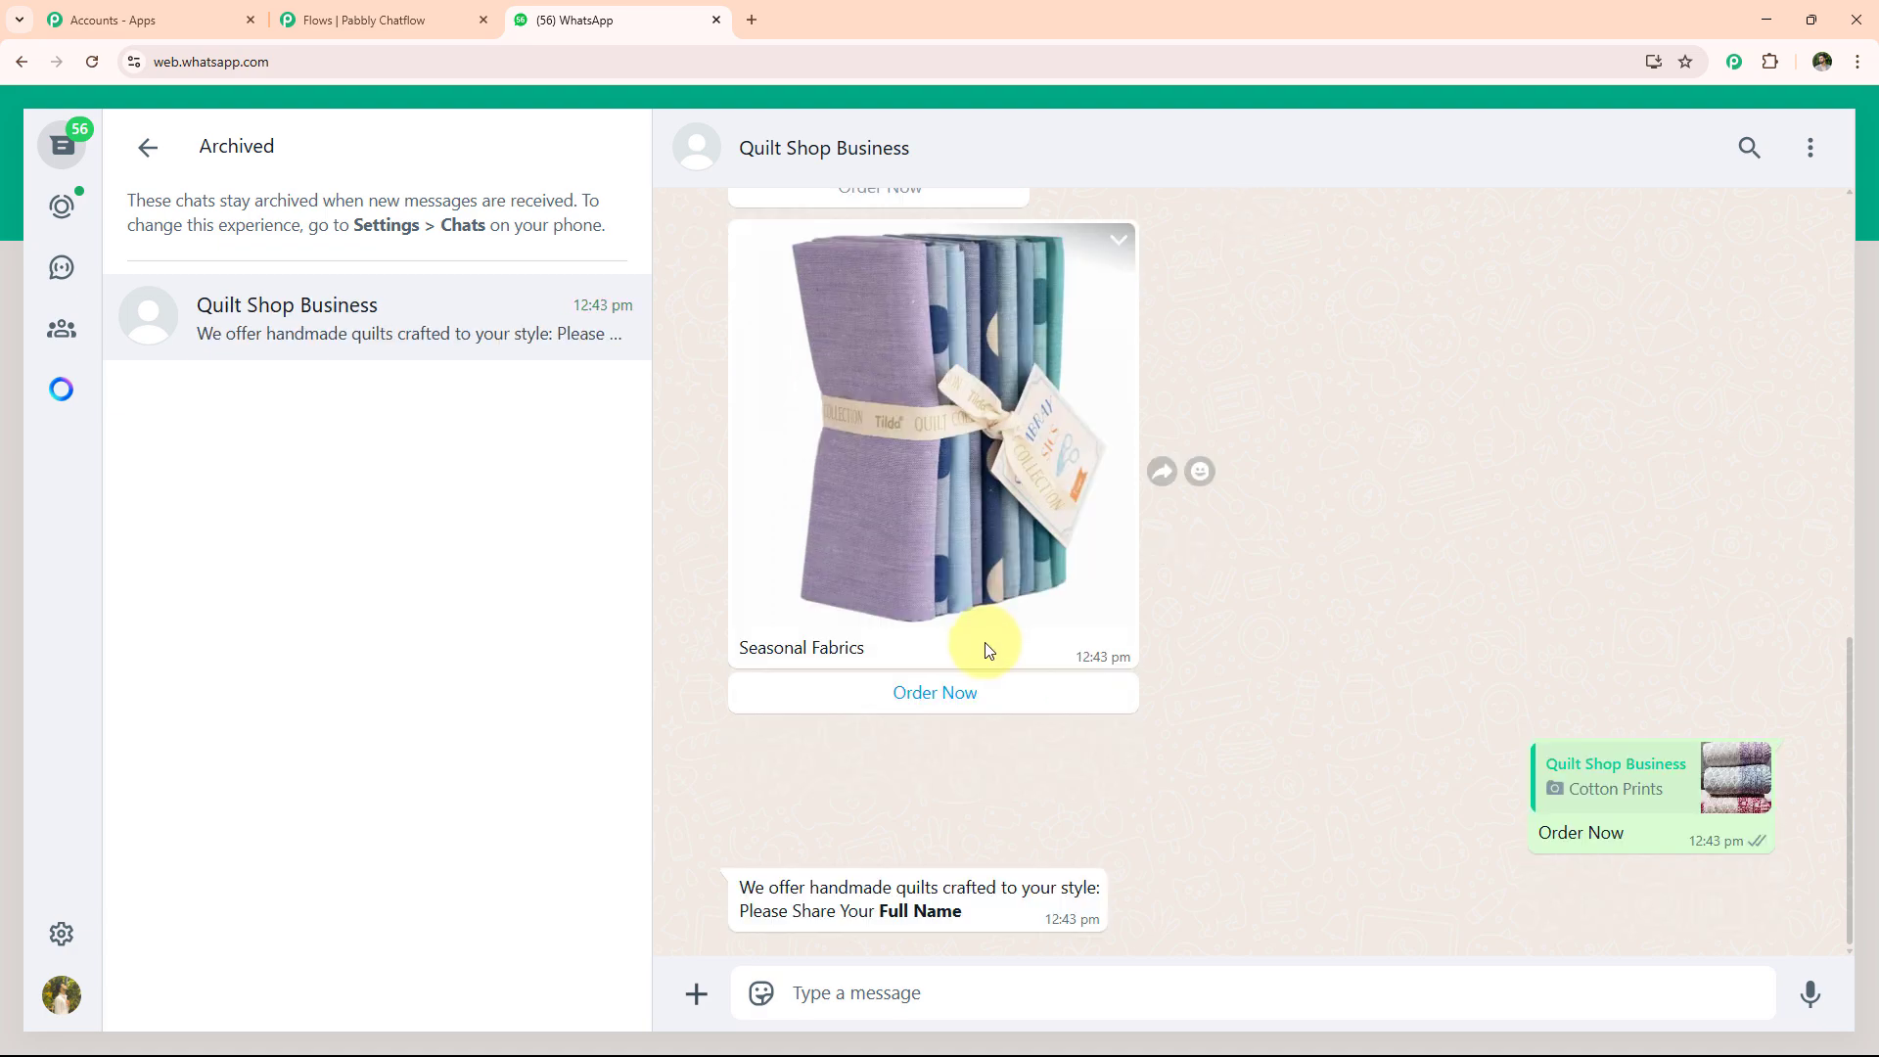
scroll(1152, 795, "up", 10)
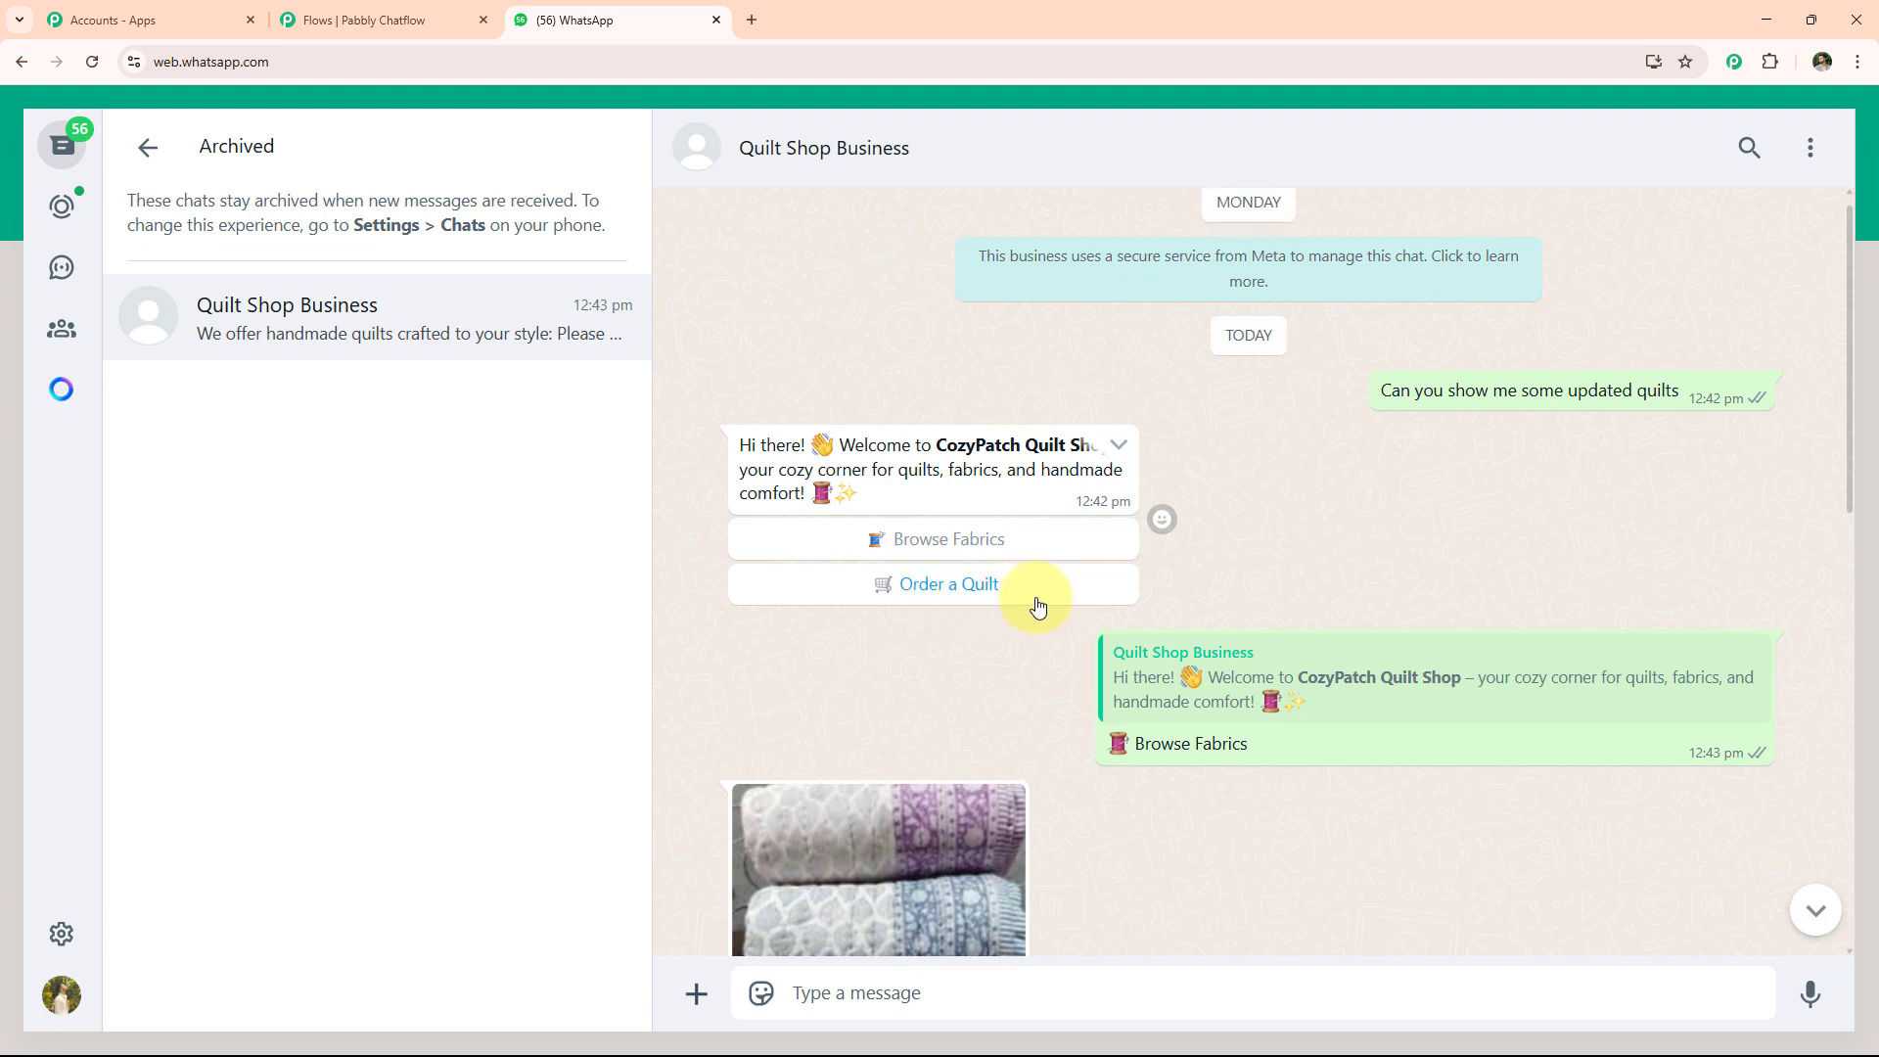
scroll(1012, 605, "down", 10)
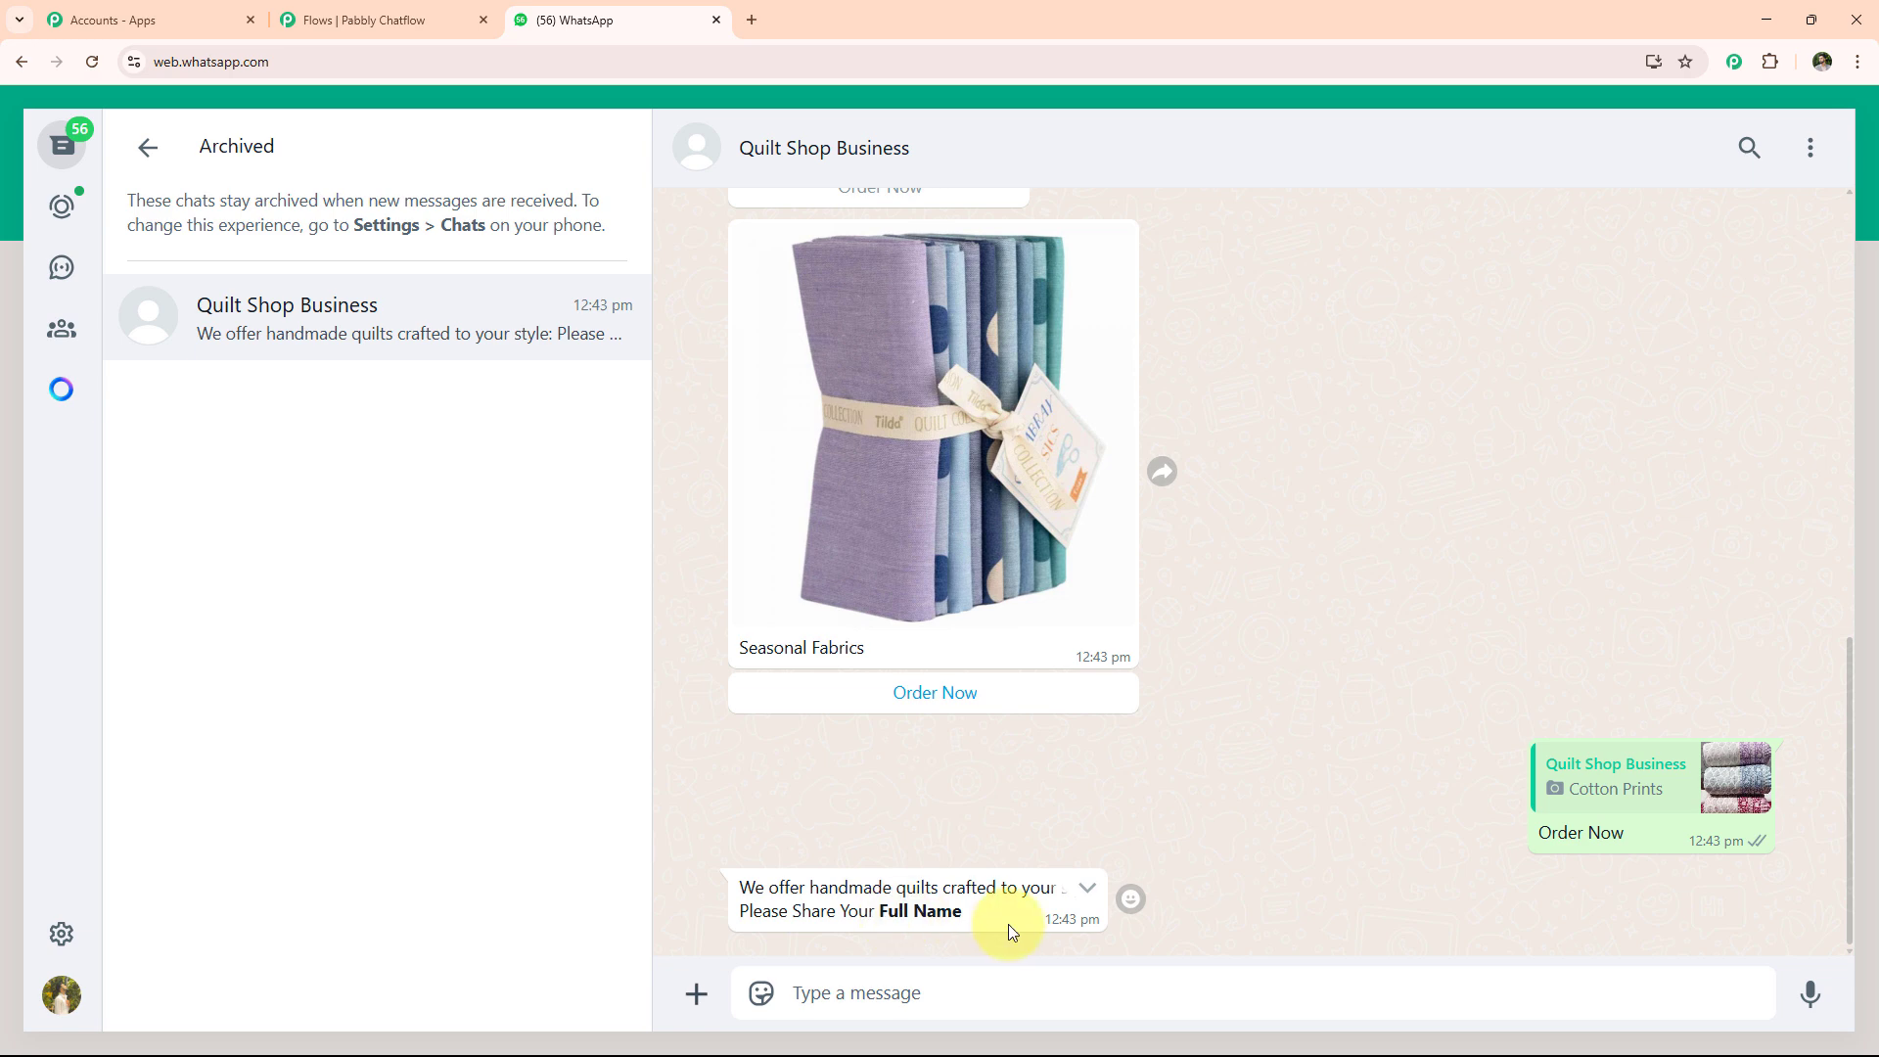
Step: Answer the bot's questions with the customer's full name and Blue as the preferred color
left_click(1019, 997)
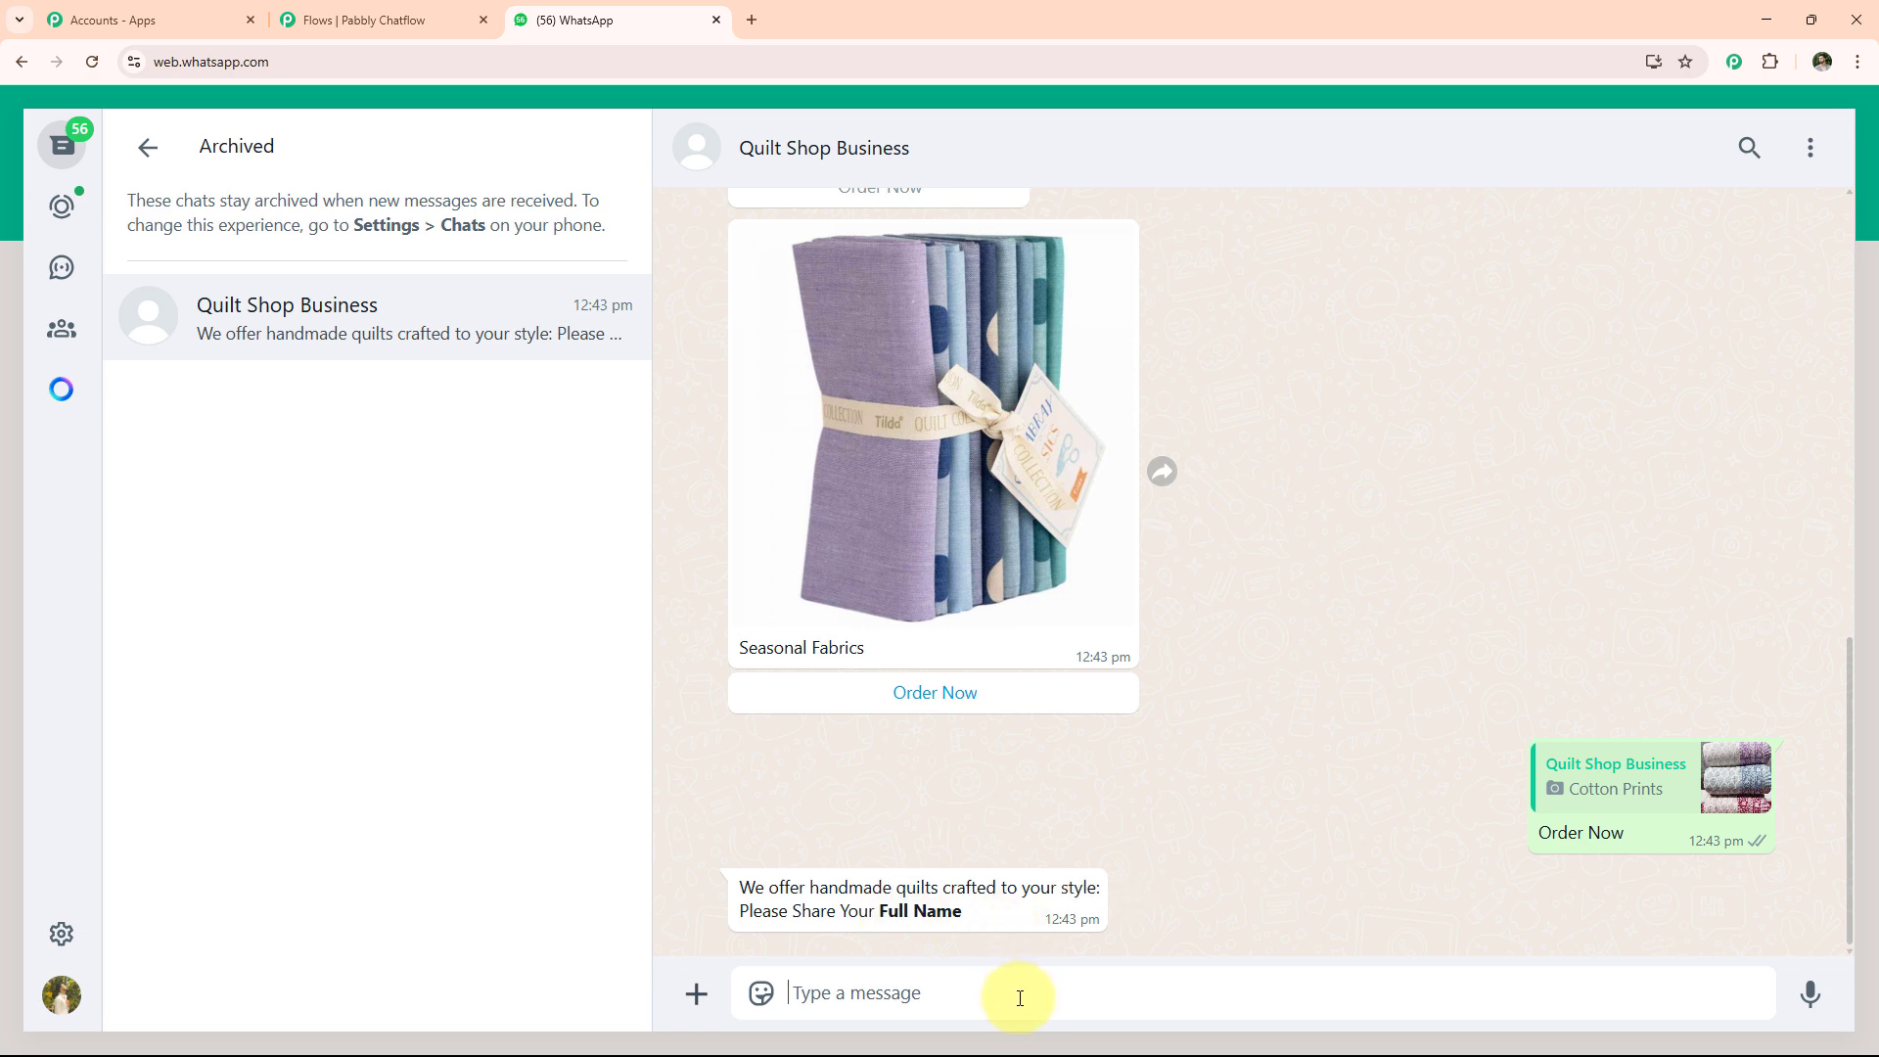
type("Test User")
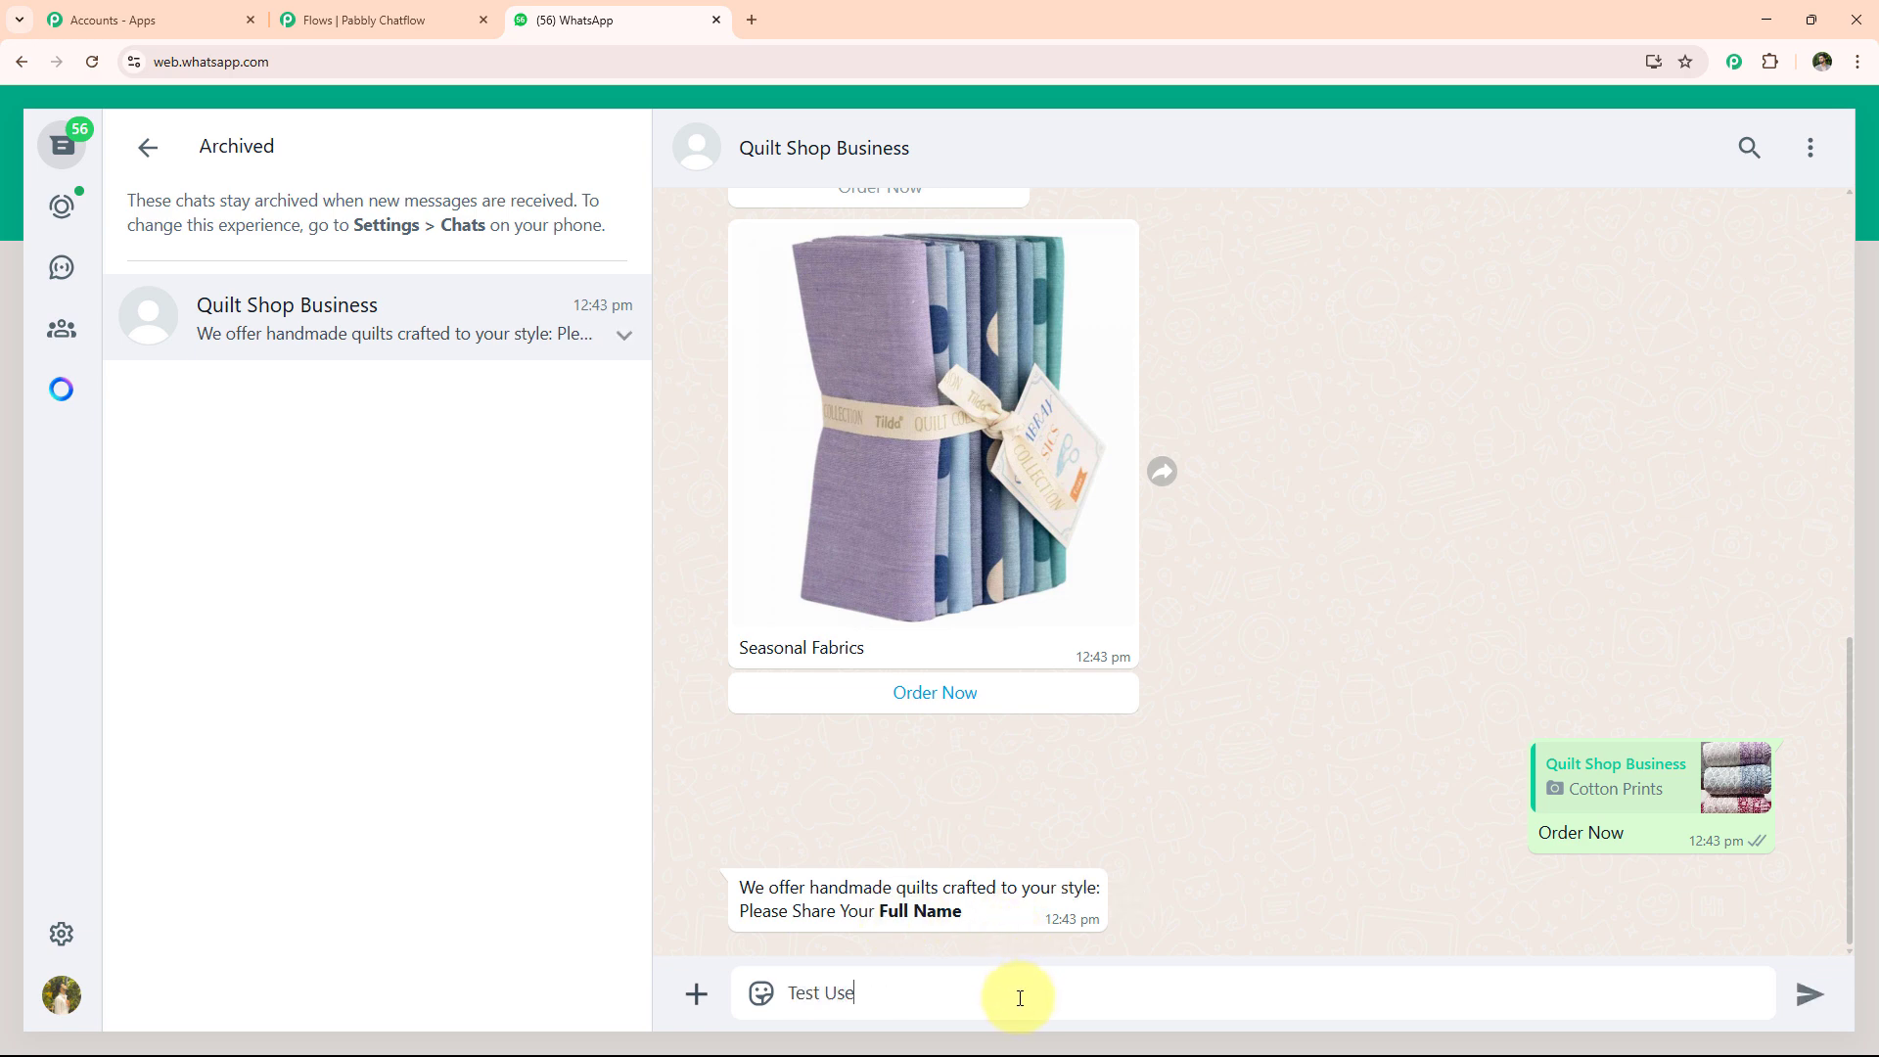
key("Return")
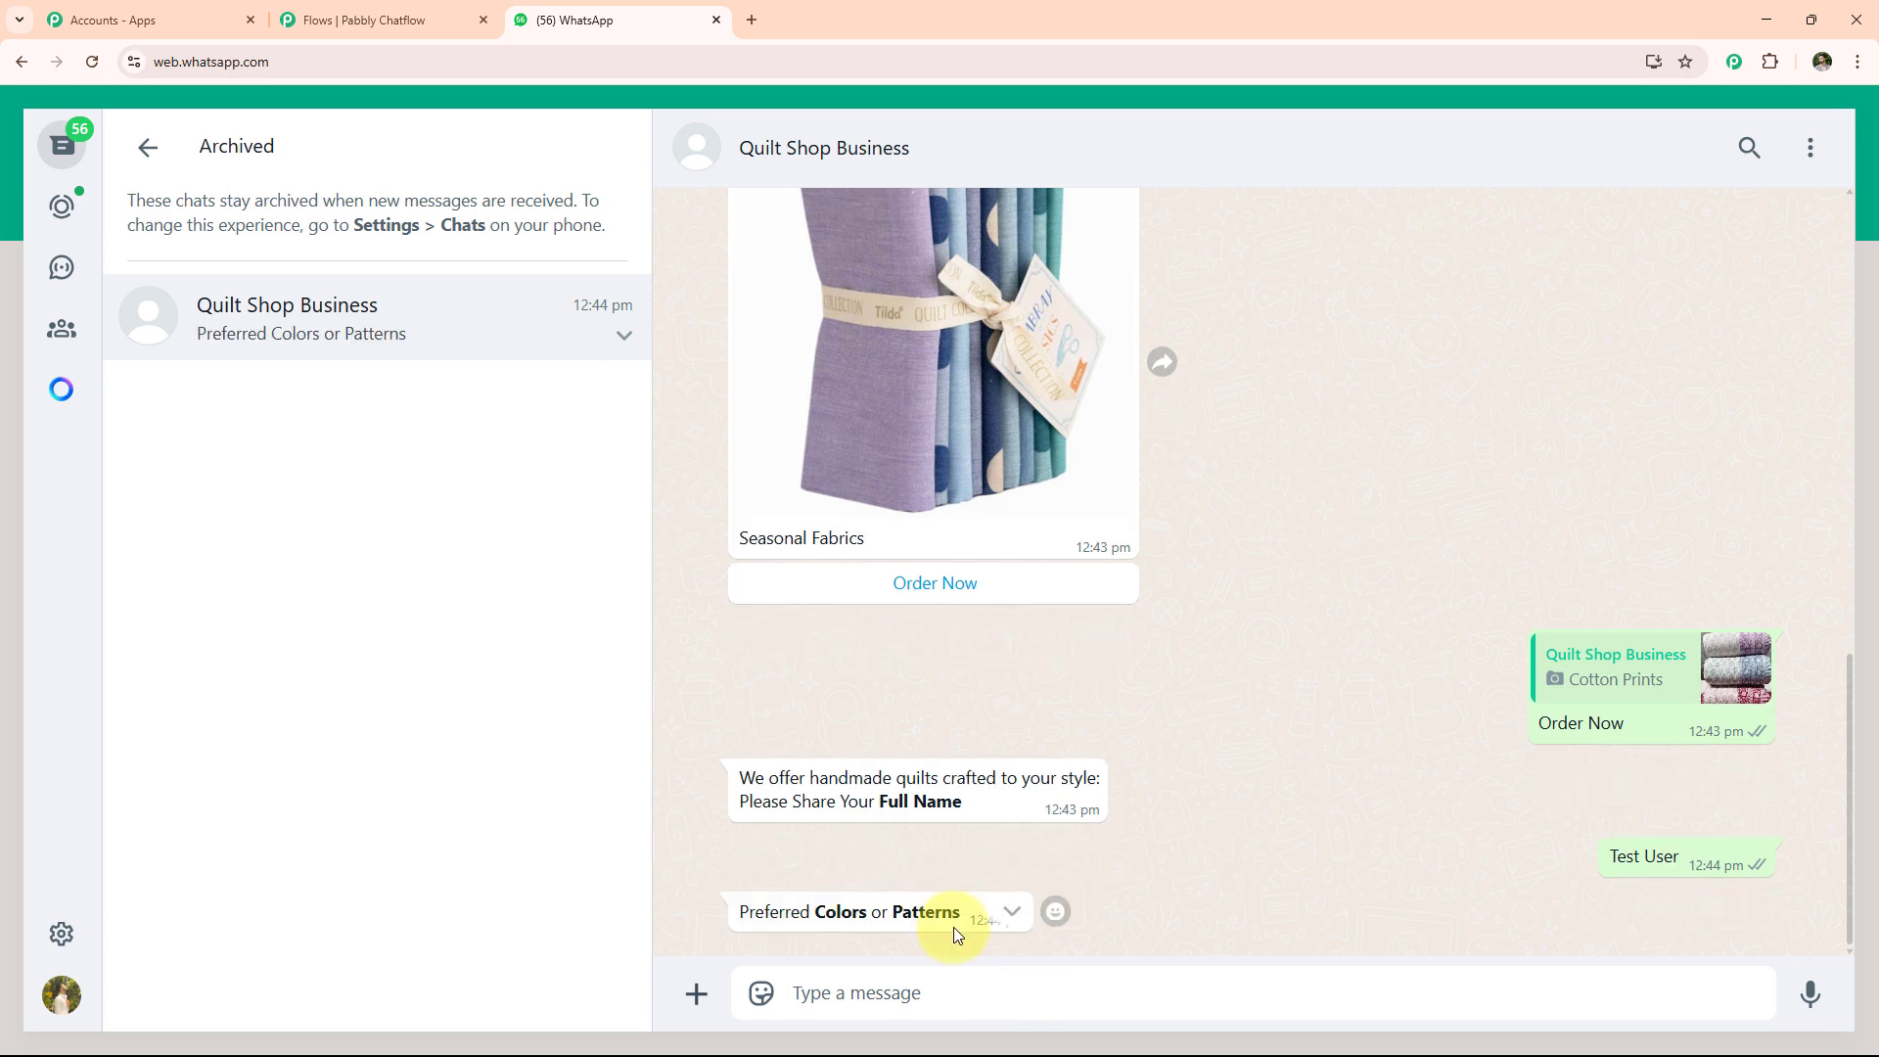
left_click(914, 990)
type("Blue")
key("Return")
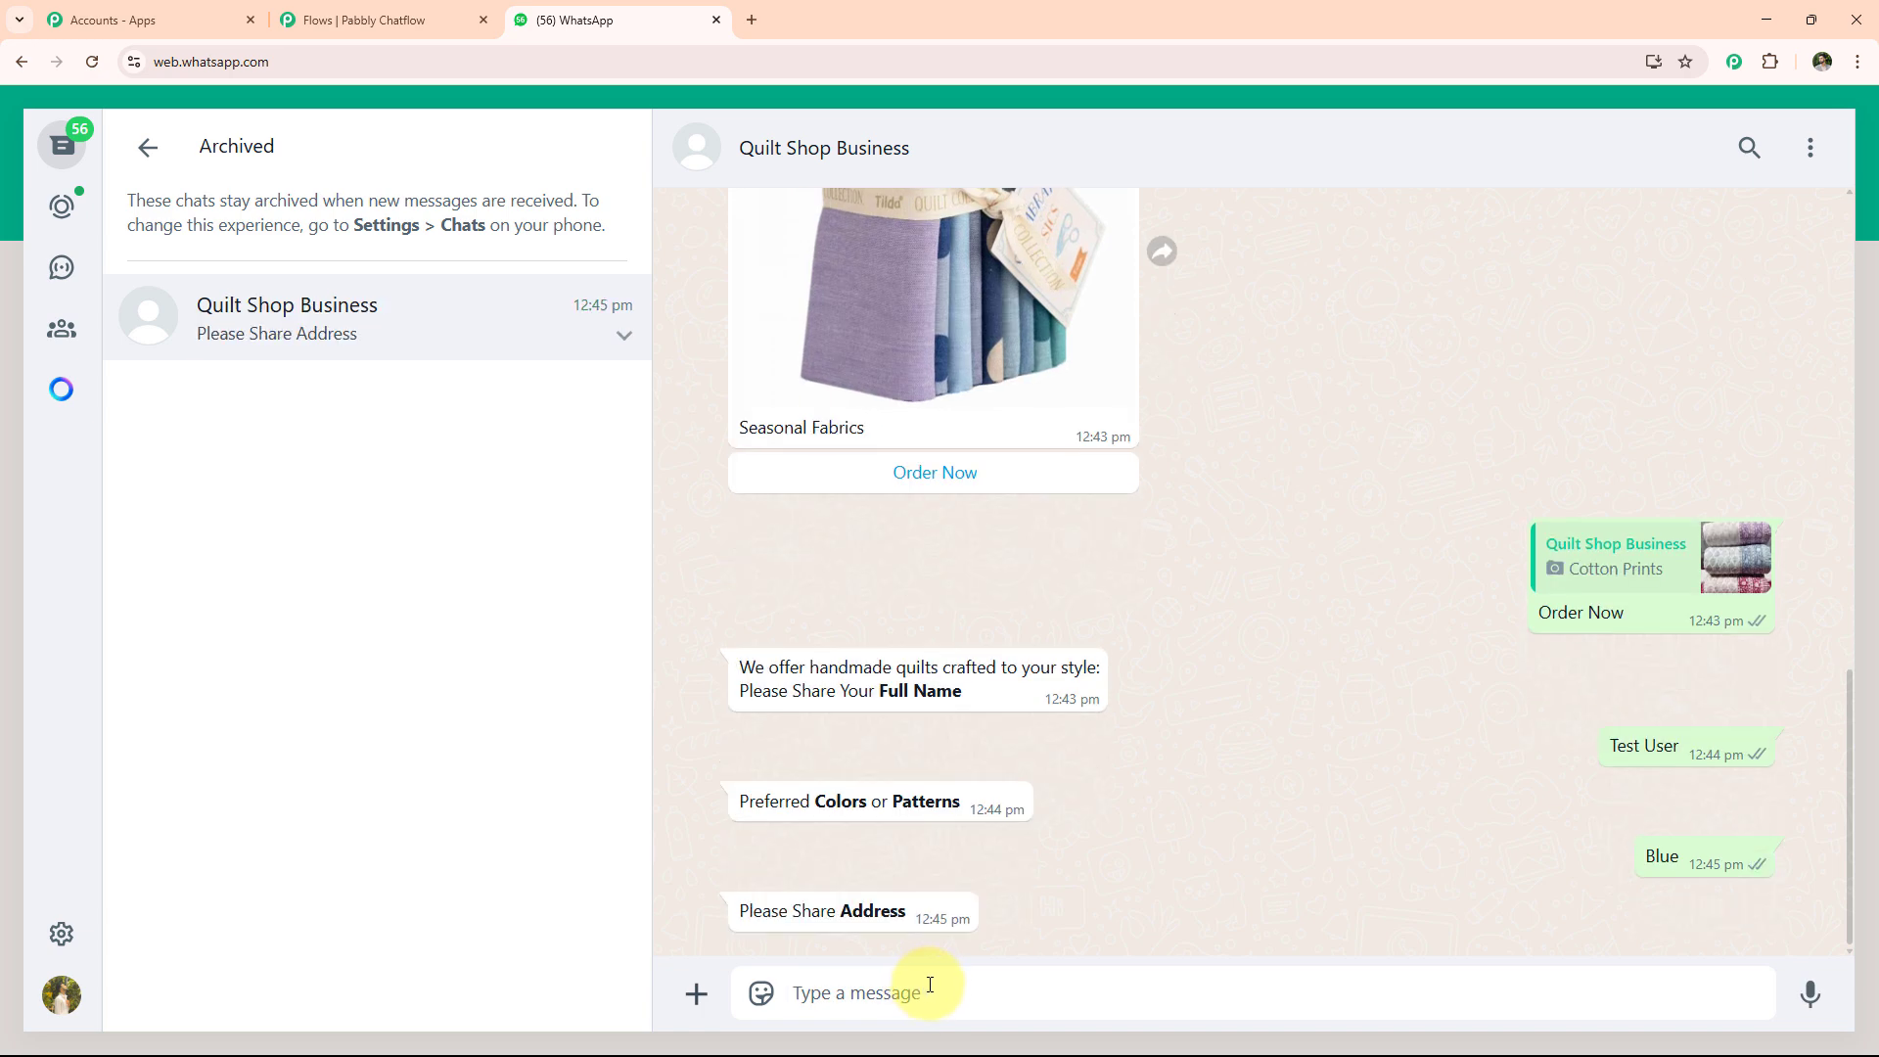
Step: Send the delivery address in the chat and confirm the order details
type("xyz")
key("Return")
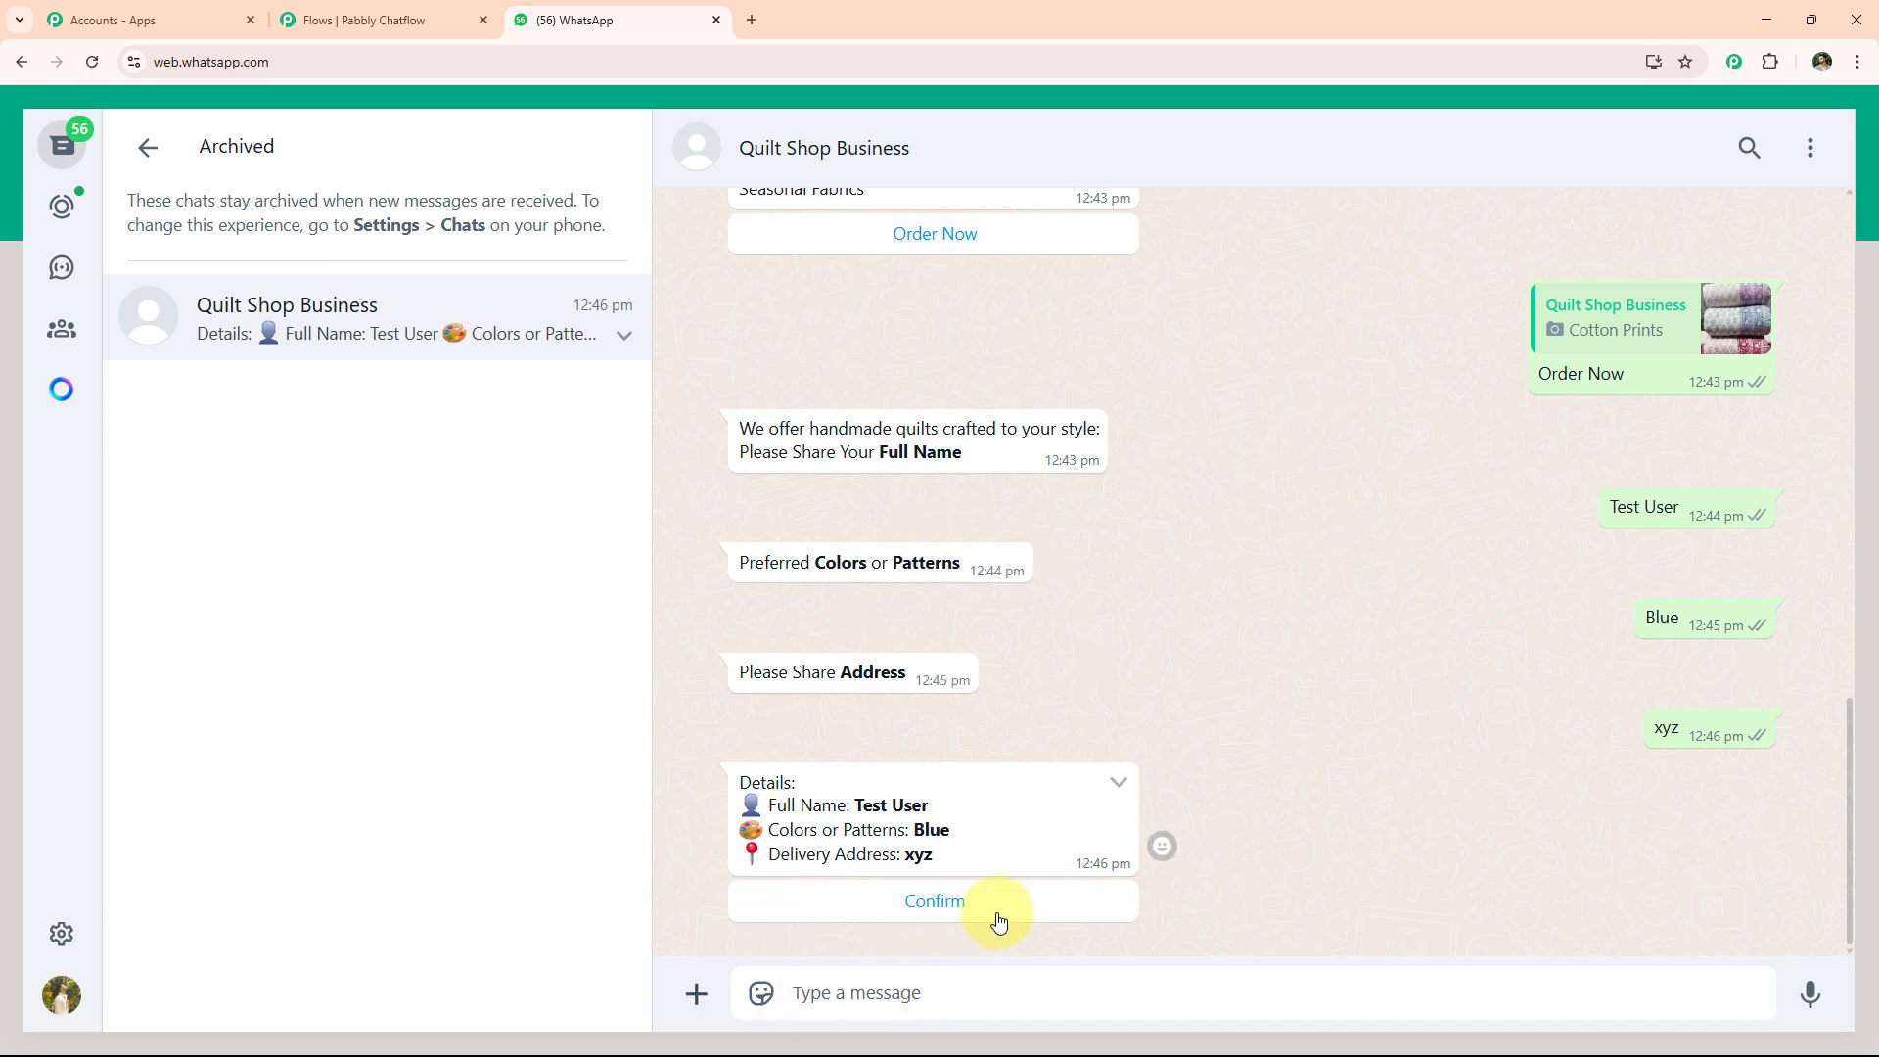
left_click(947, 904)
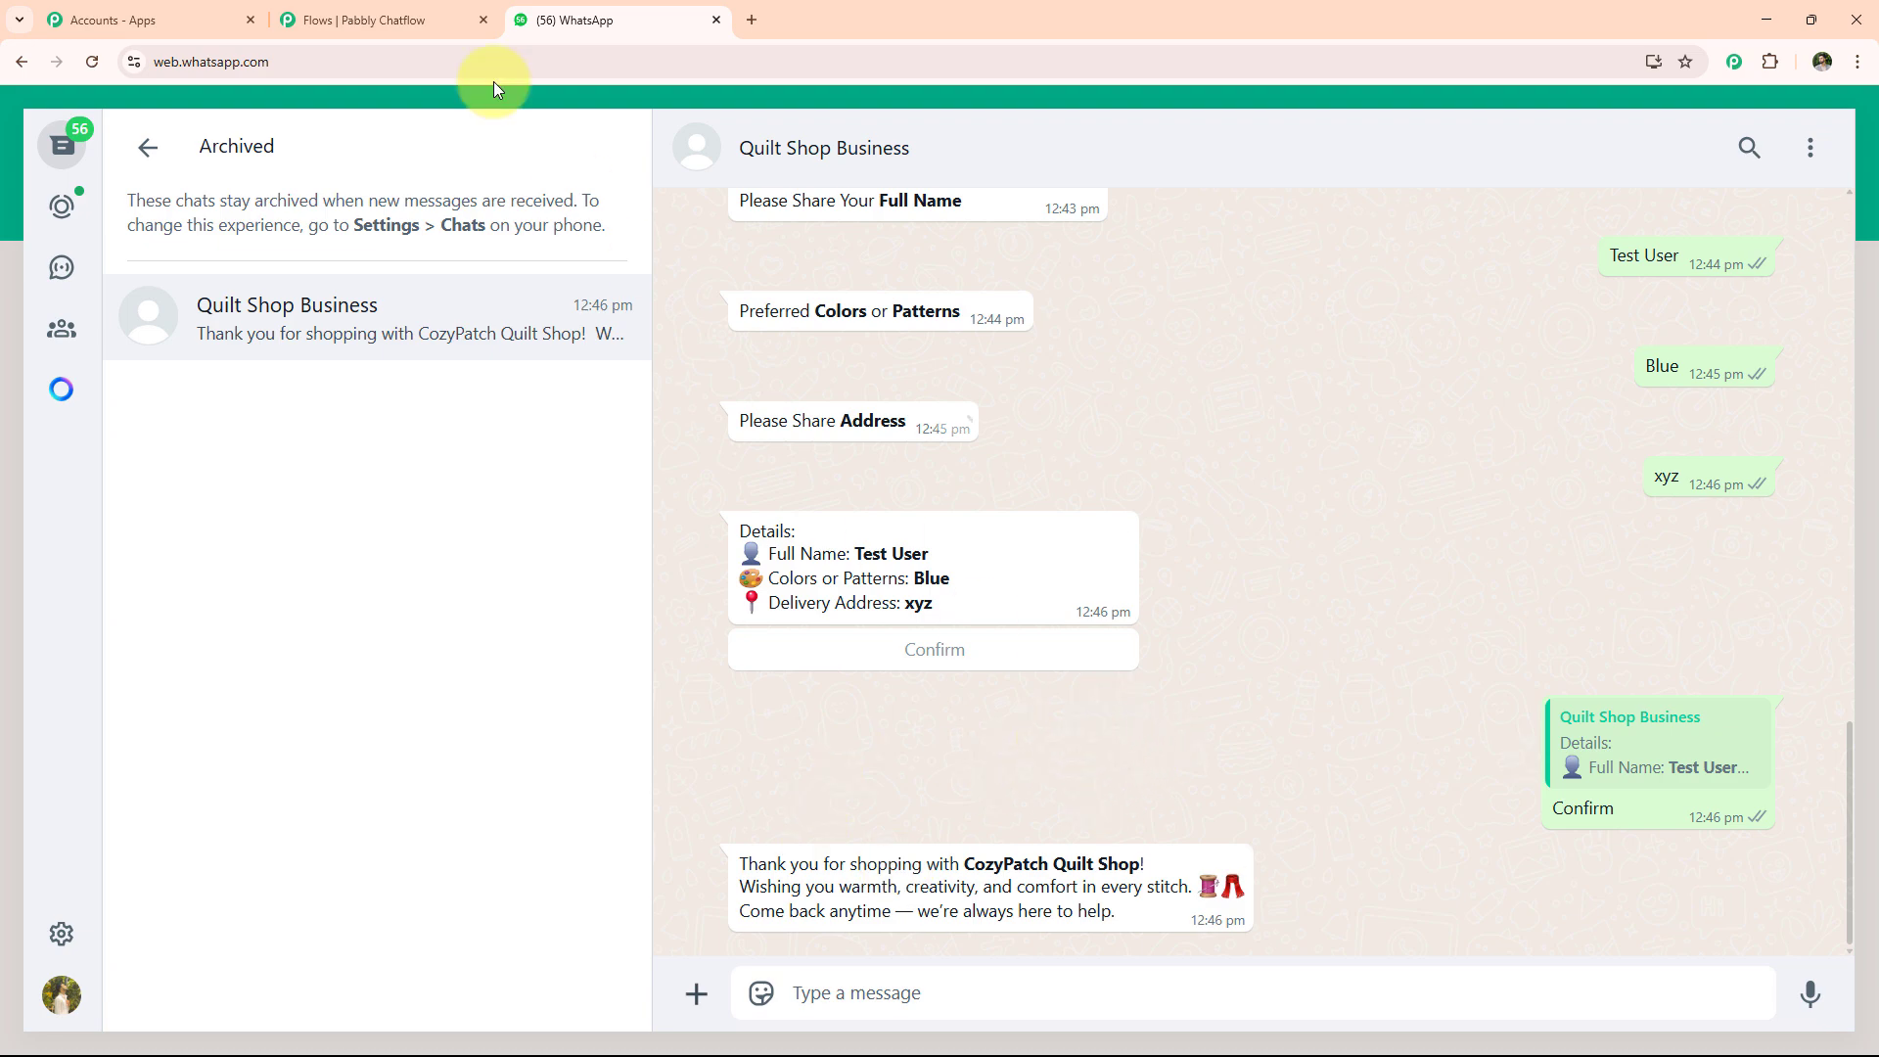
left_click(358, 19)
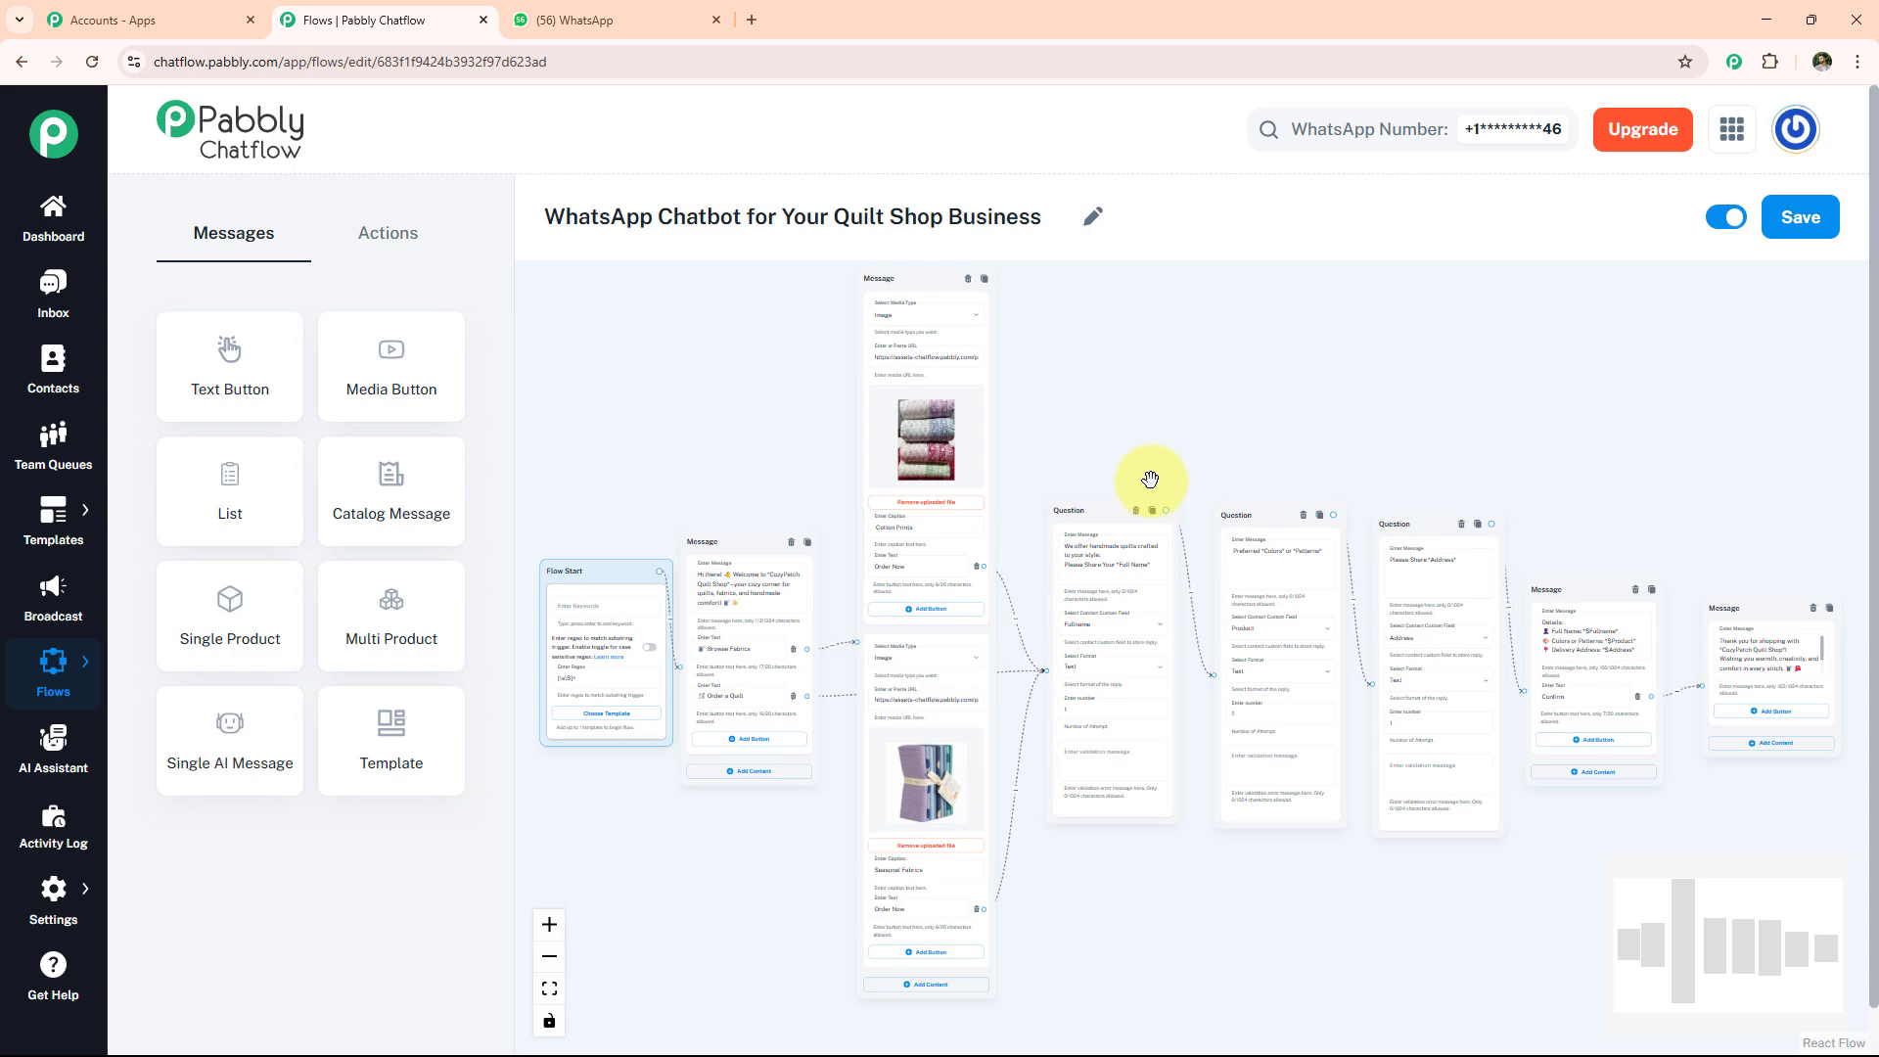
left_click(753, 16)
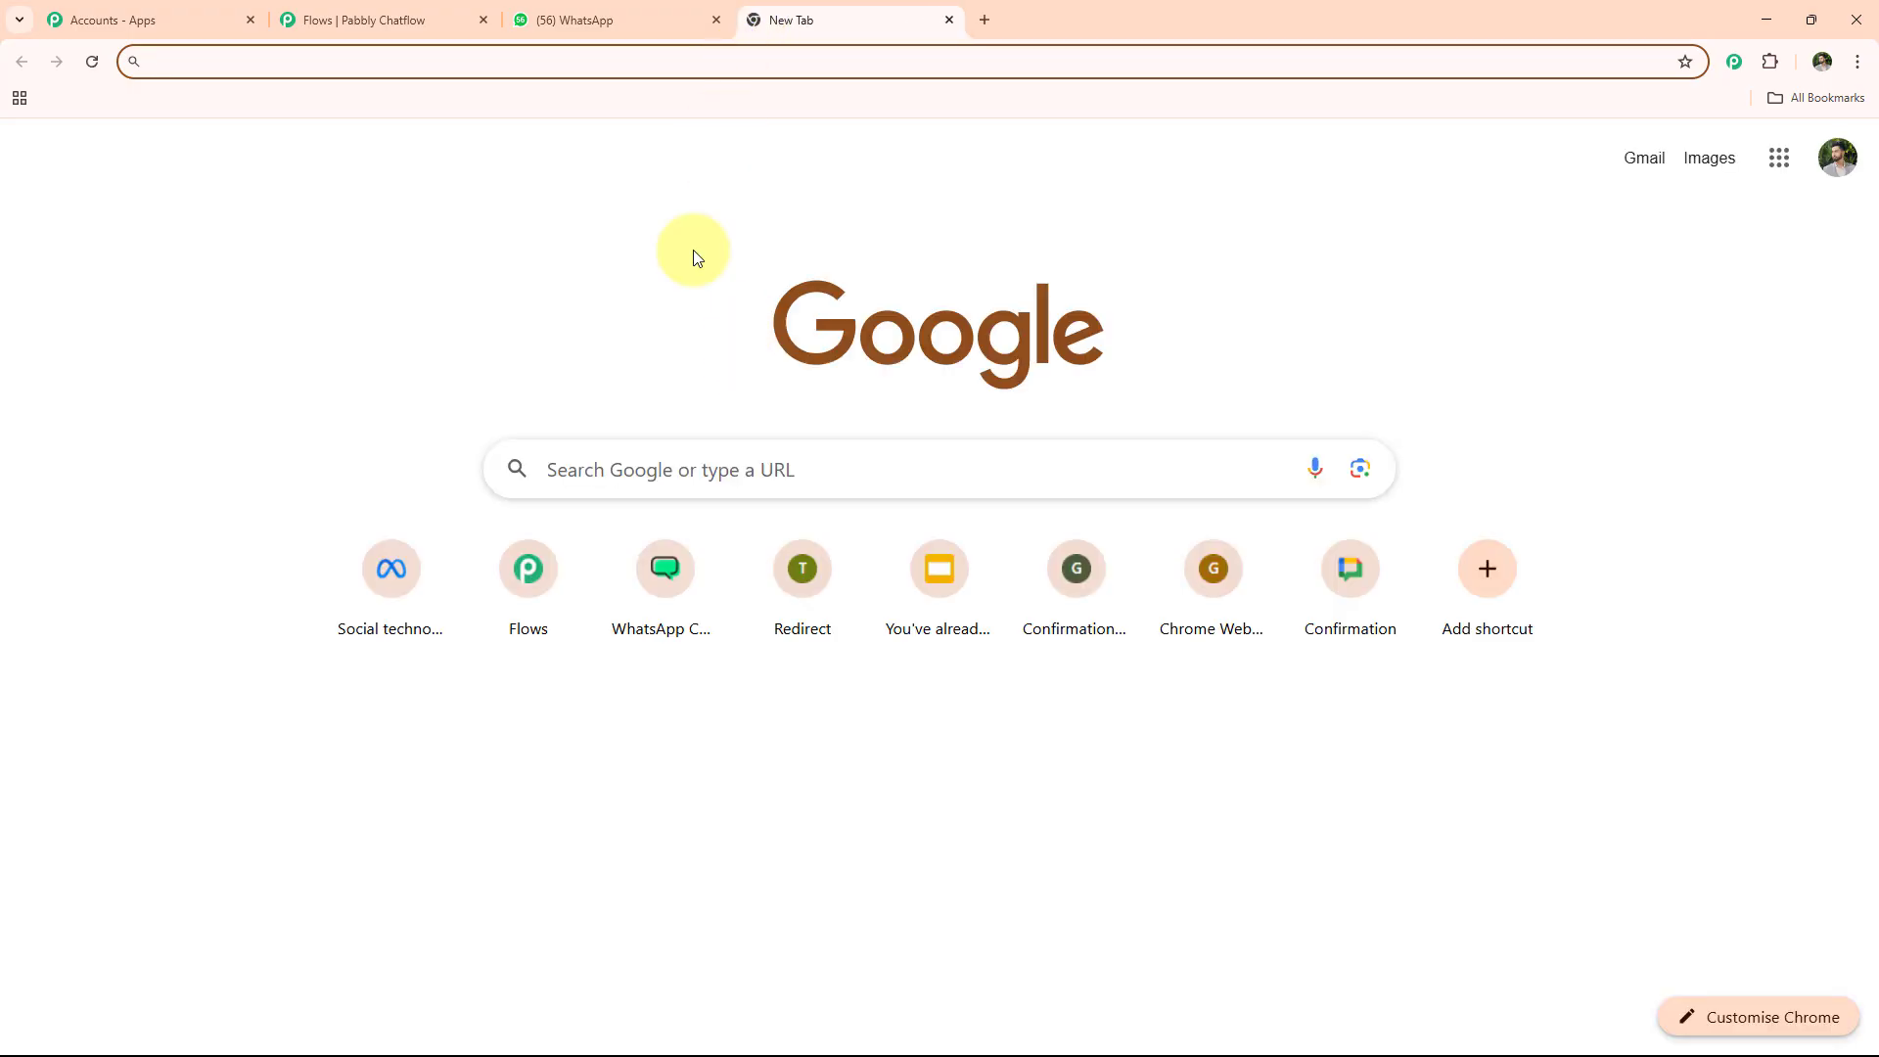
left_click(540, 68)
type("www.")
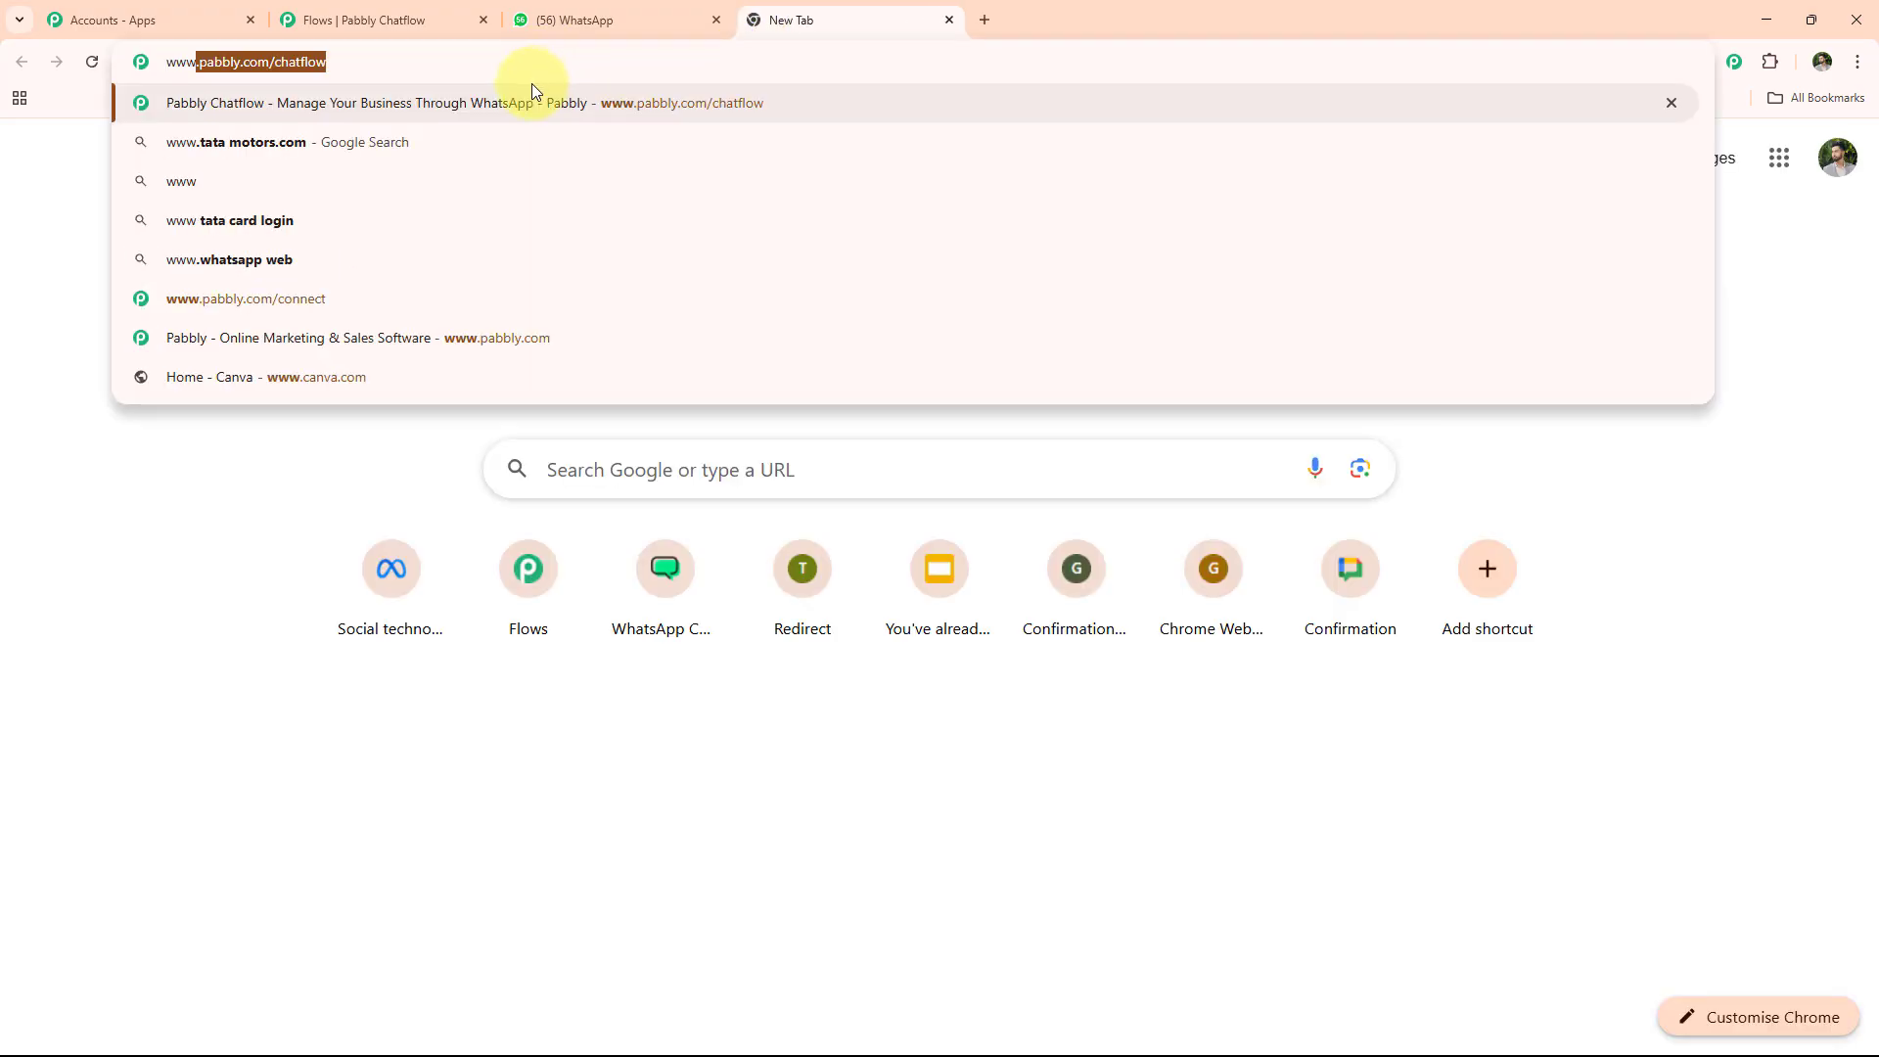
key("Right")
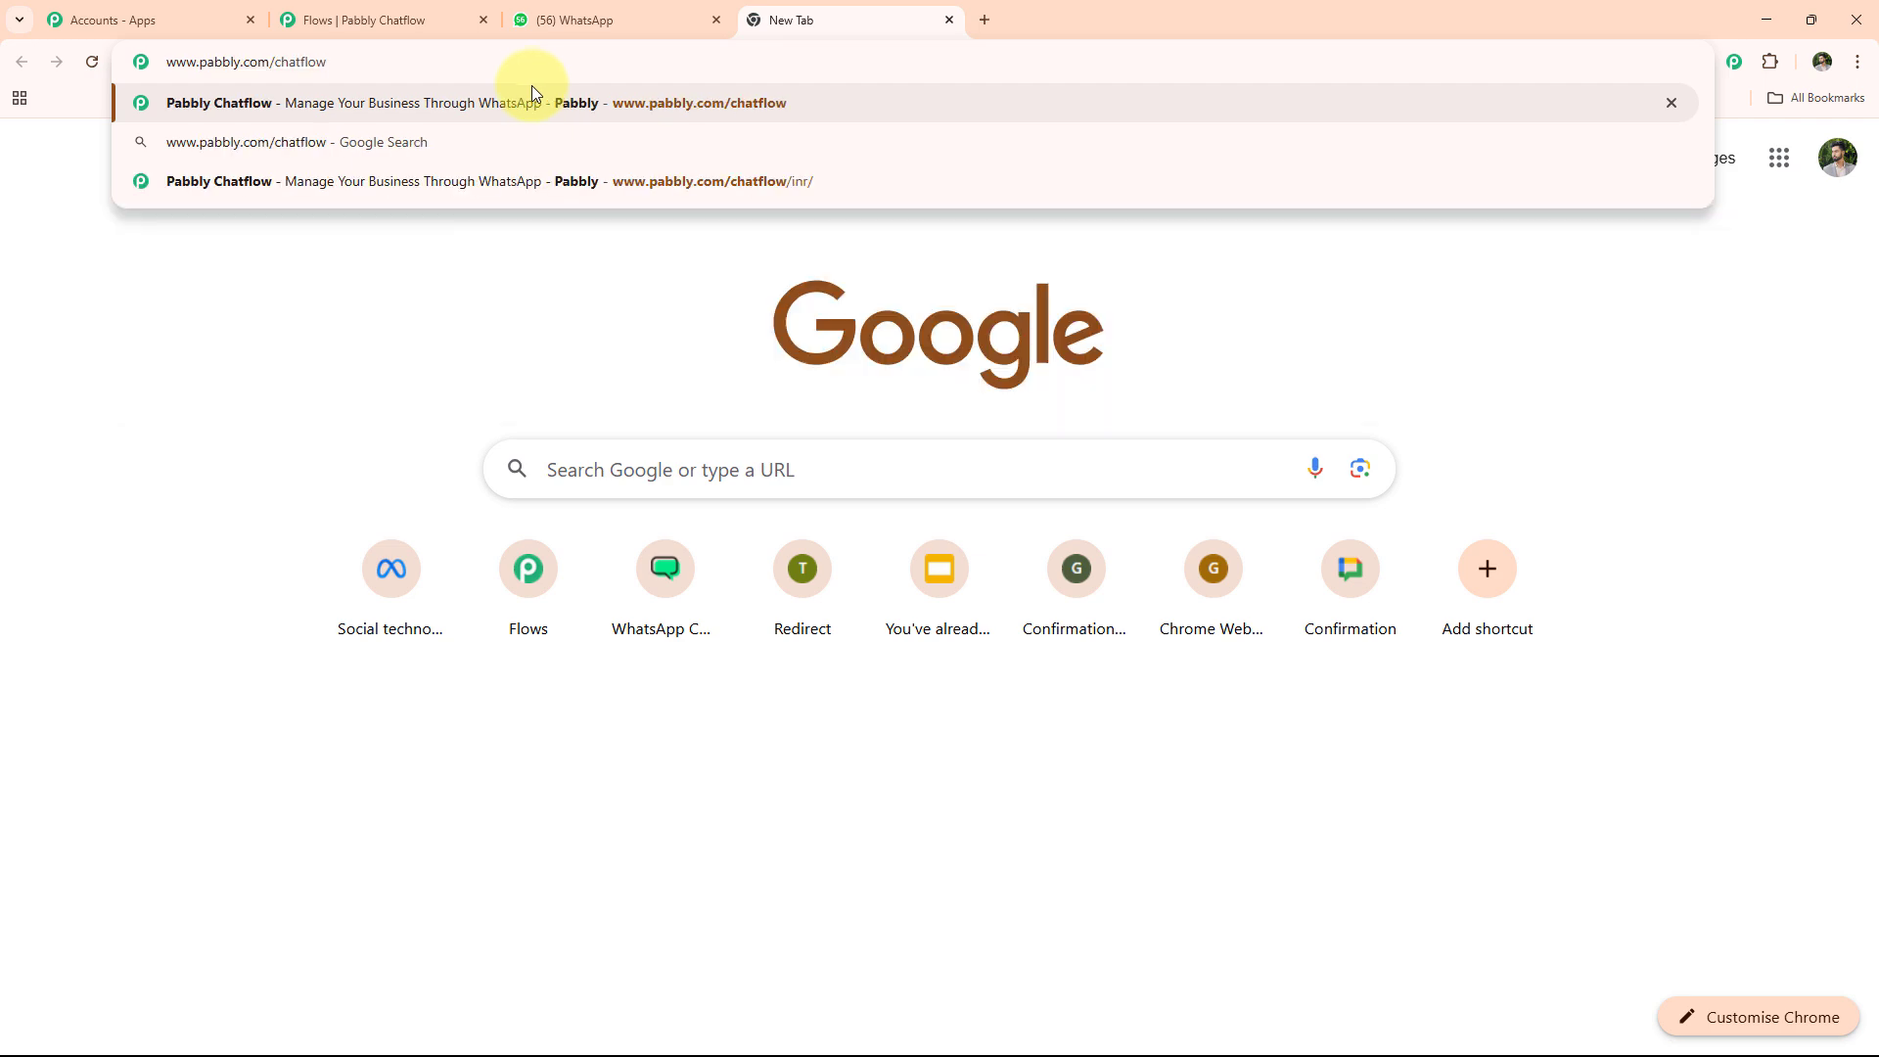
key("Return")
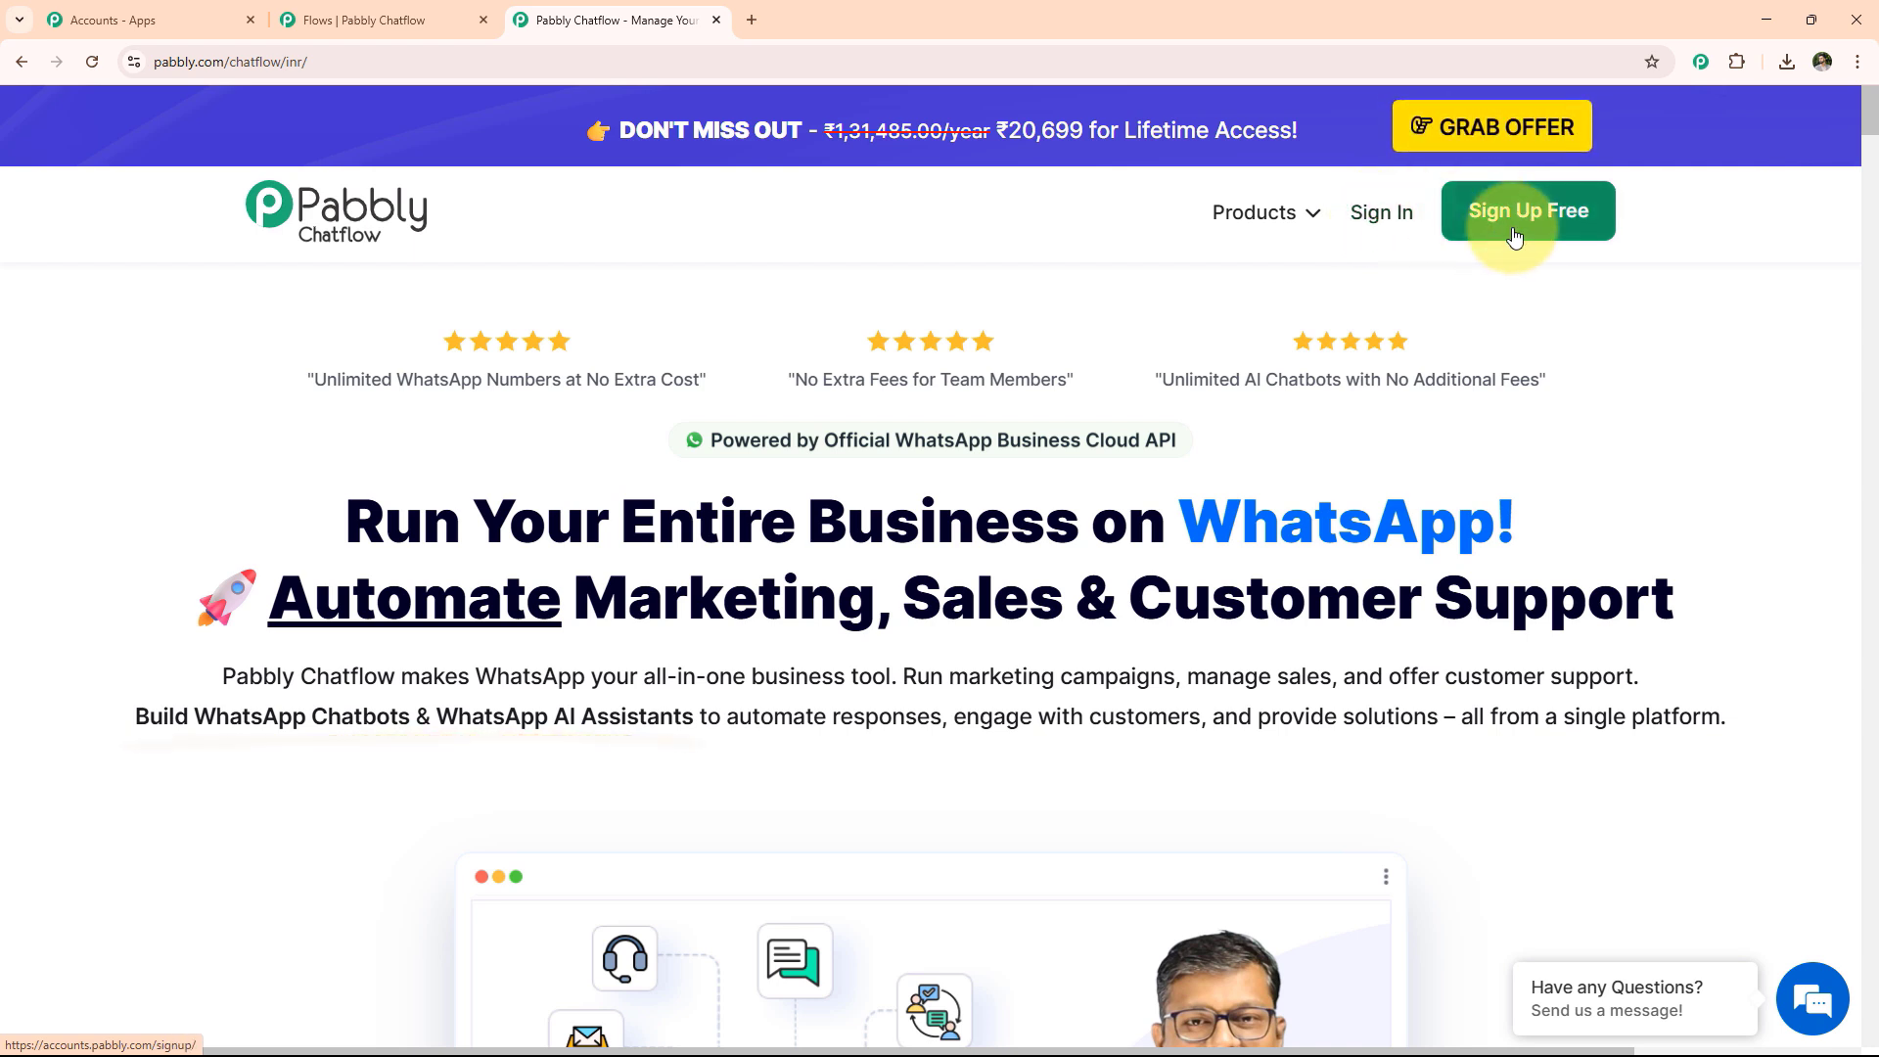
left_click(1399, 221)
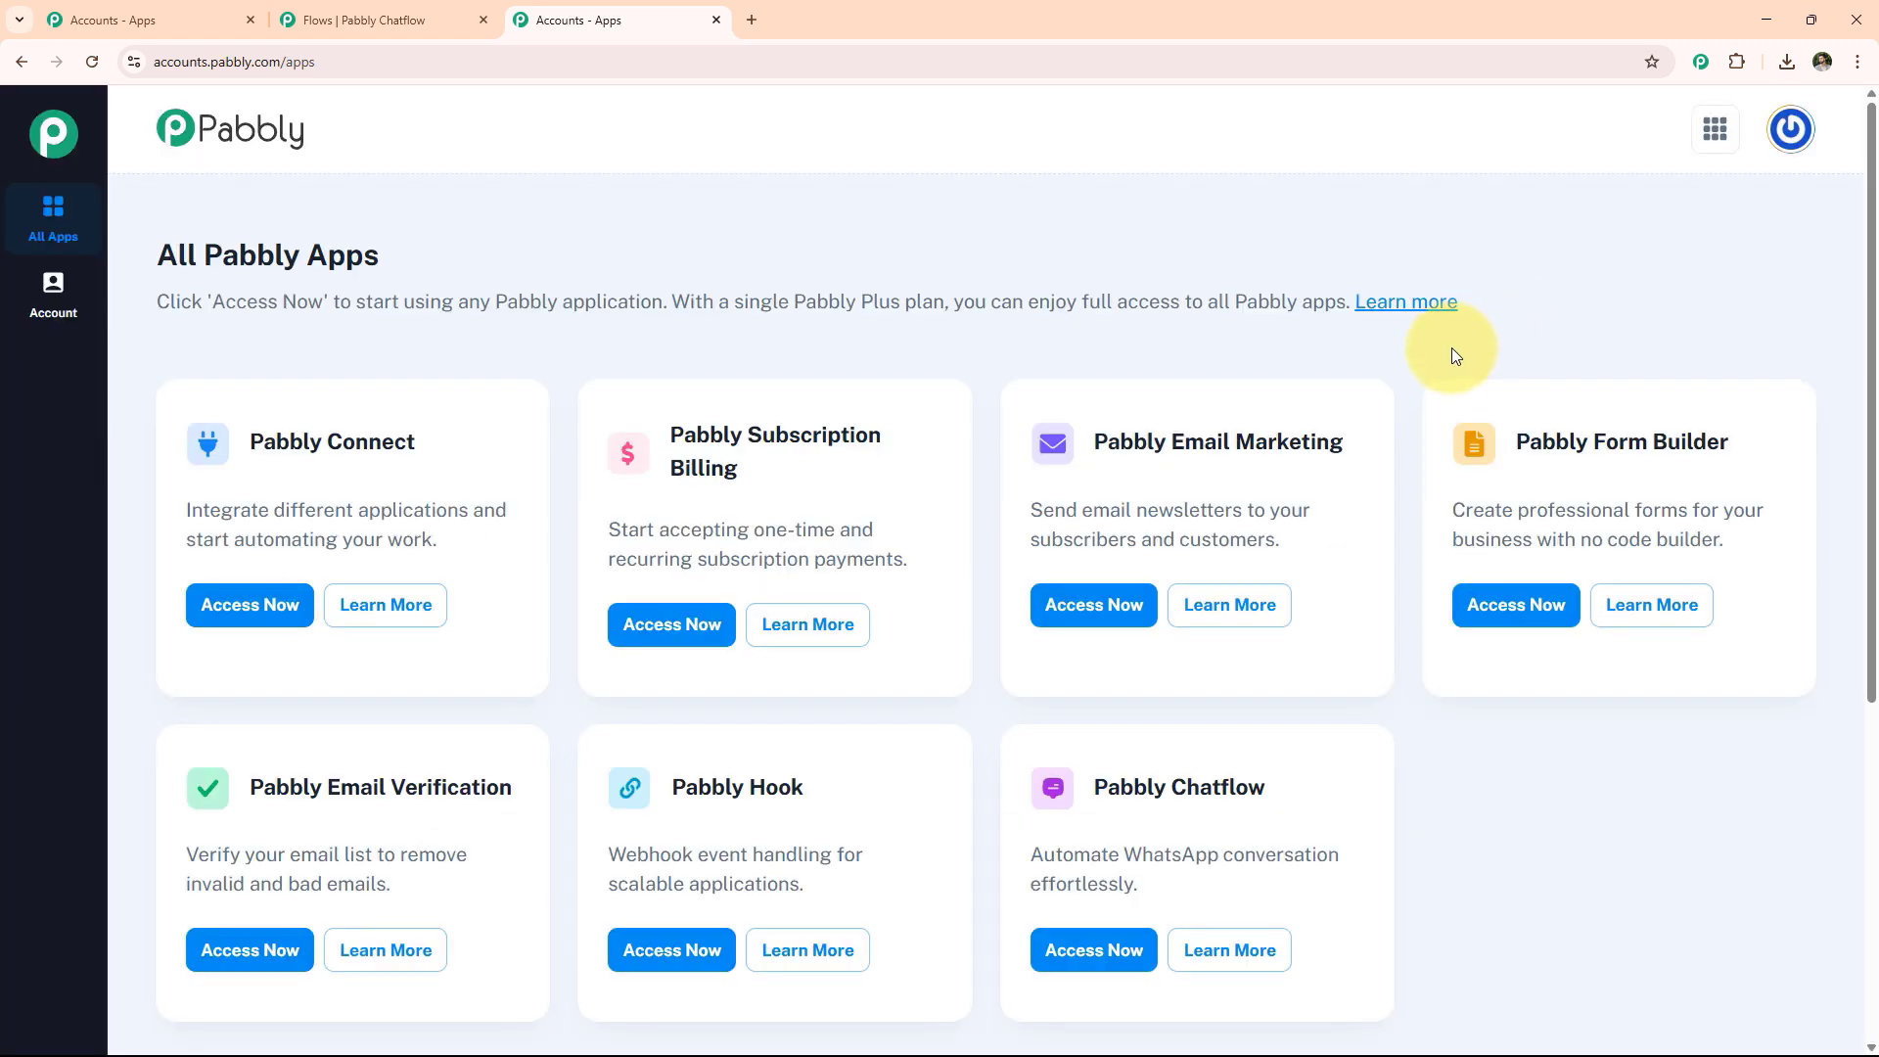
left_click(1114, 949)
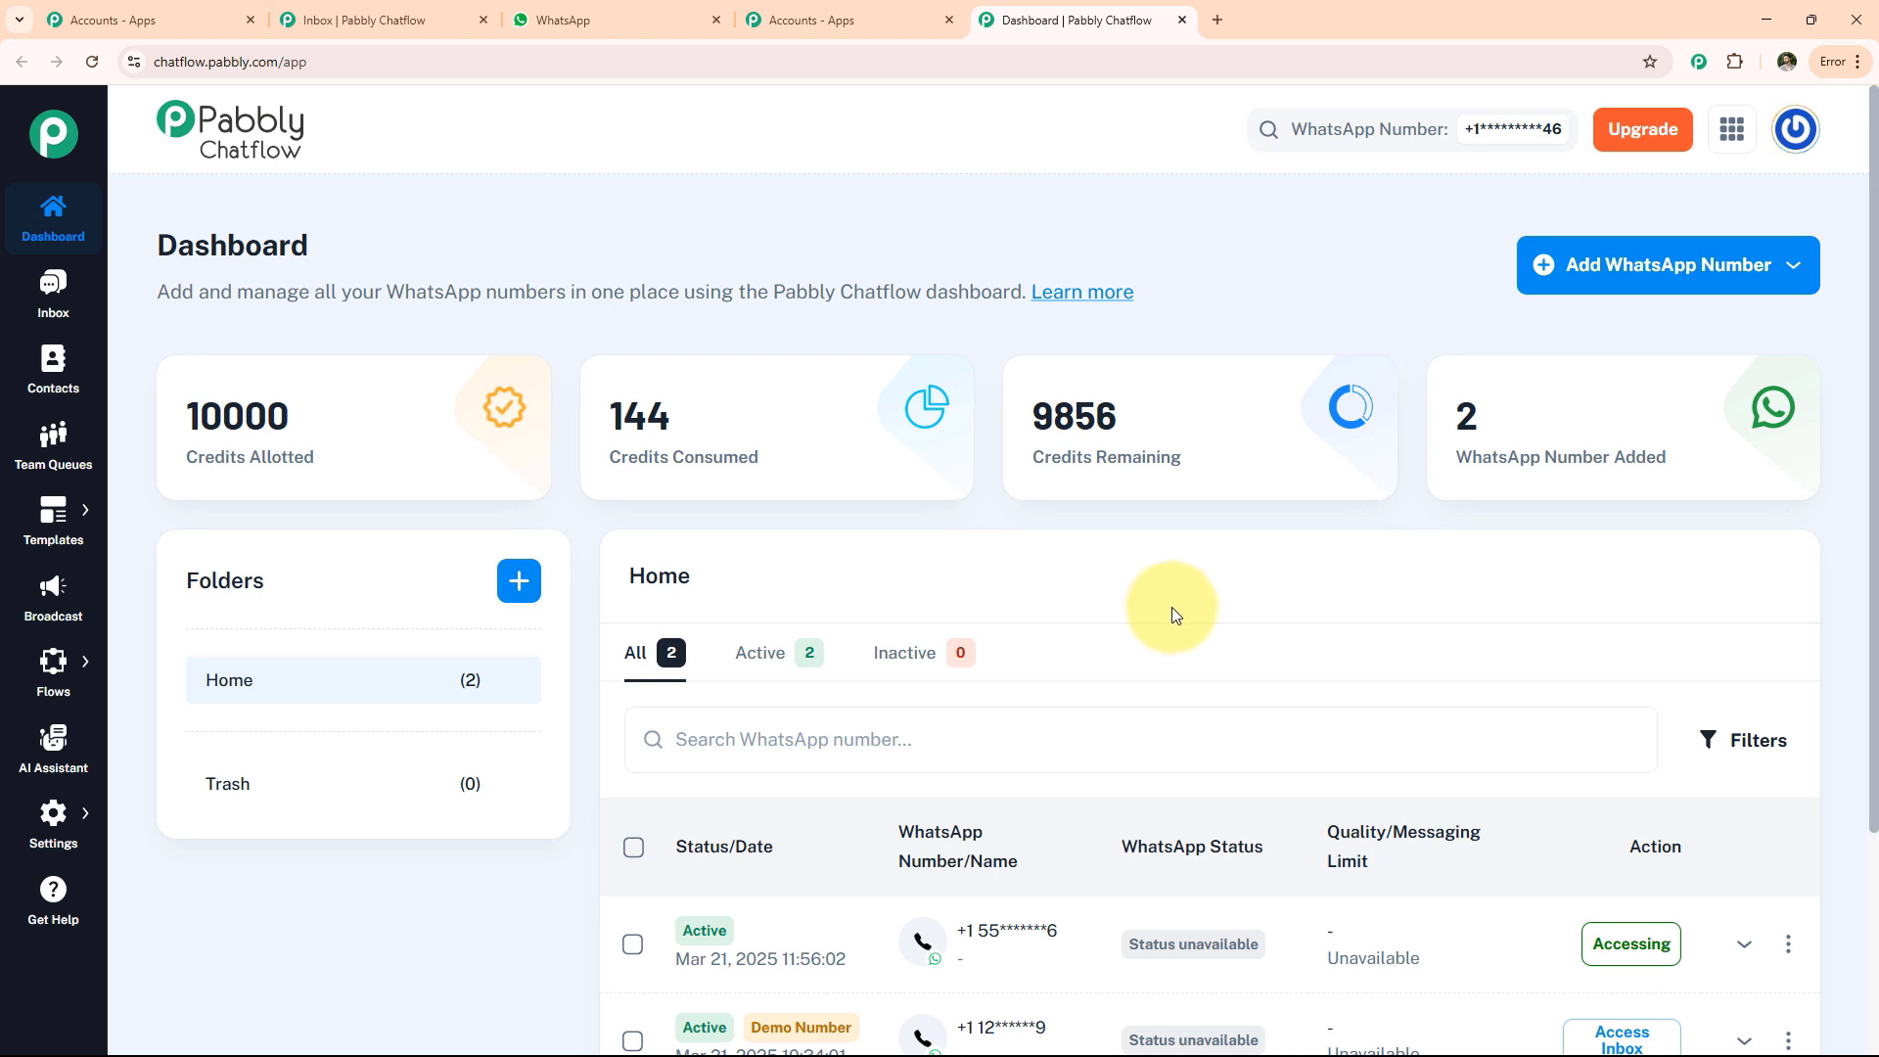
Step: View the Manual Token Connect form for adding a WhatsApp number, and close it without entering anything
left_click(1626, 281)
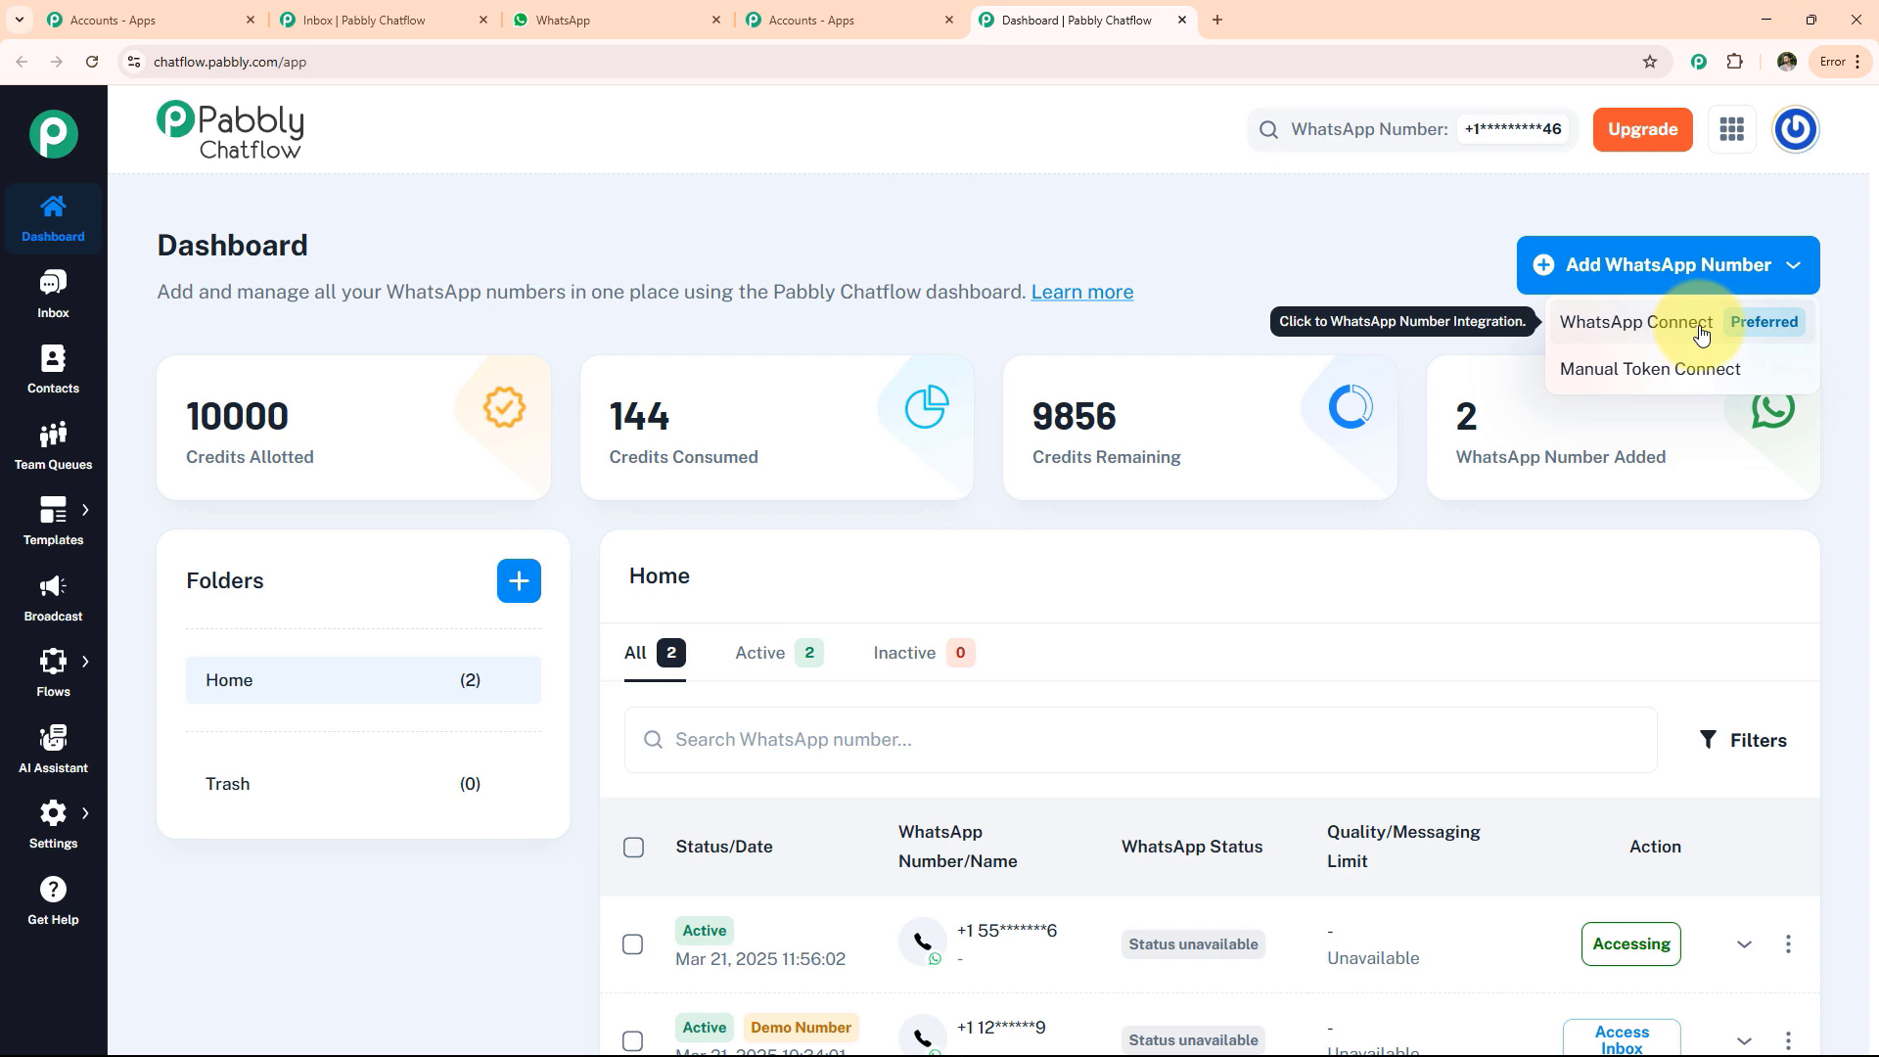
left_click(1661, 377)
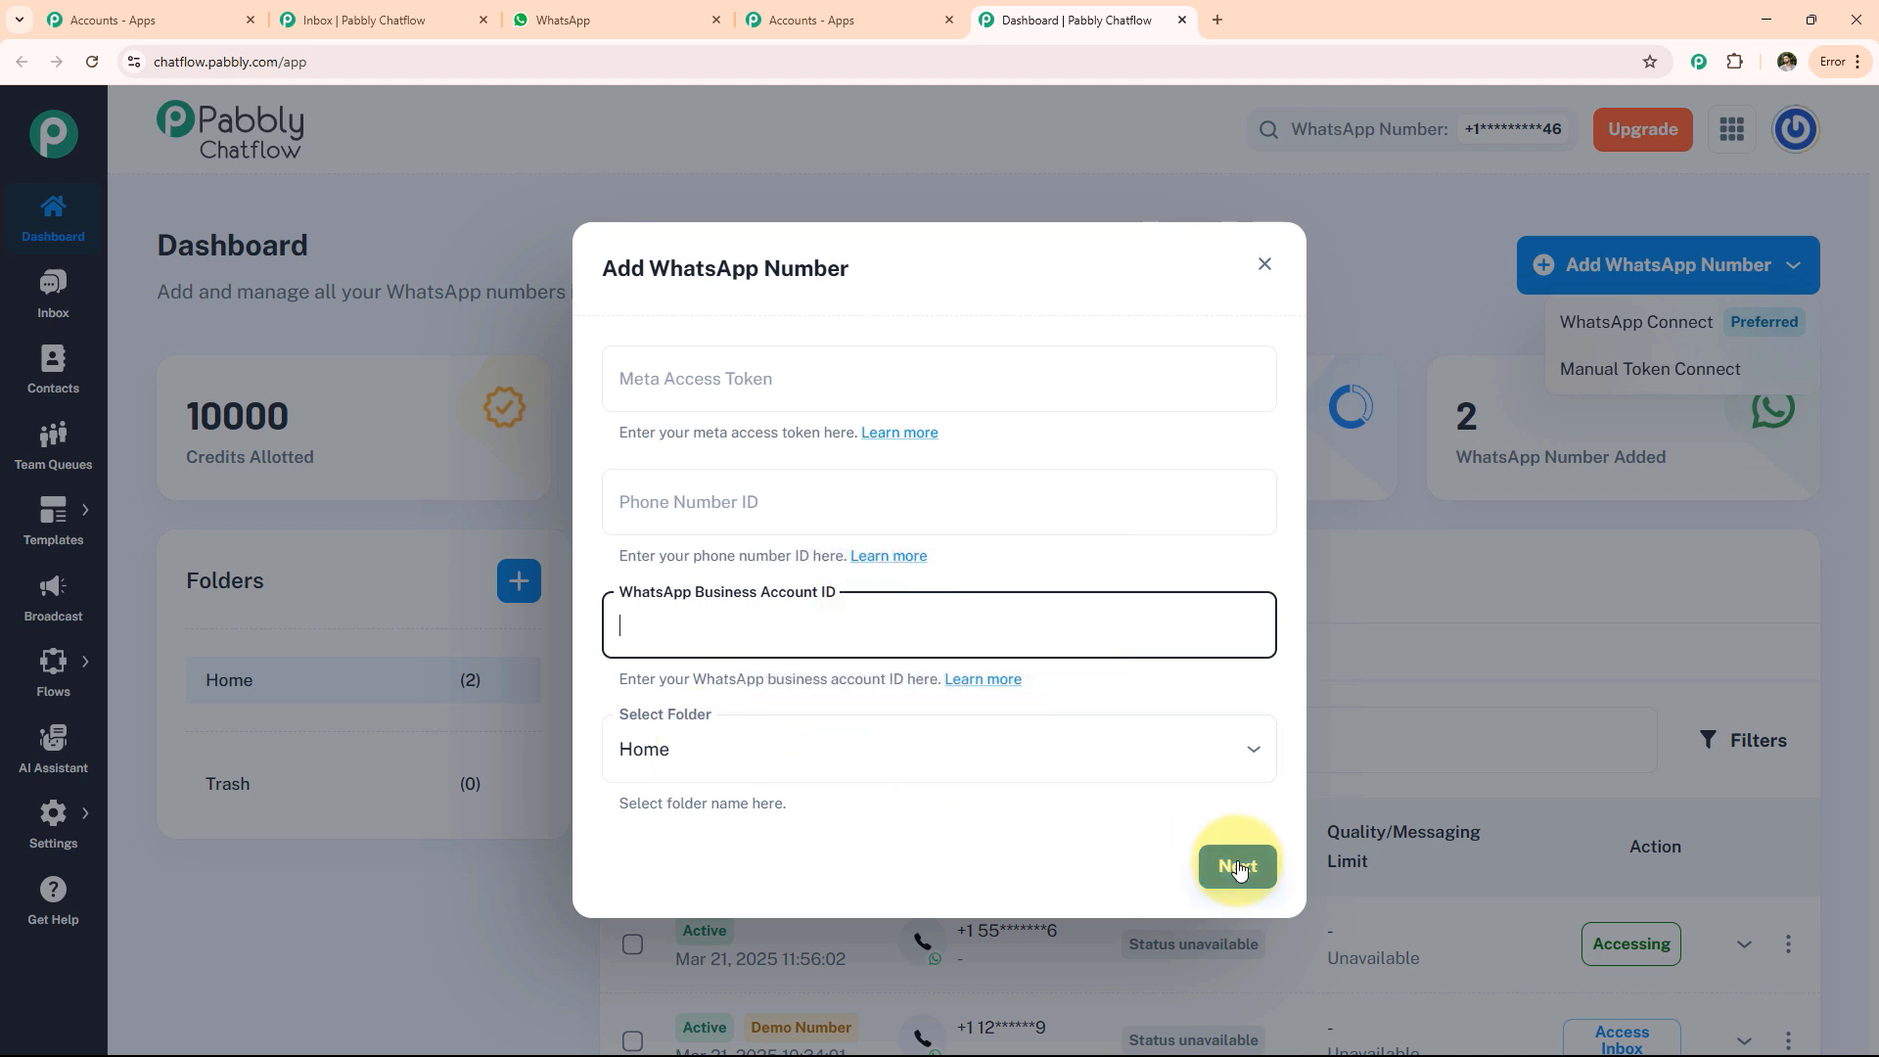
left_click(1085, 943)
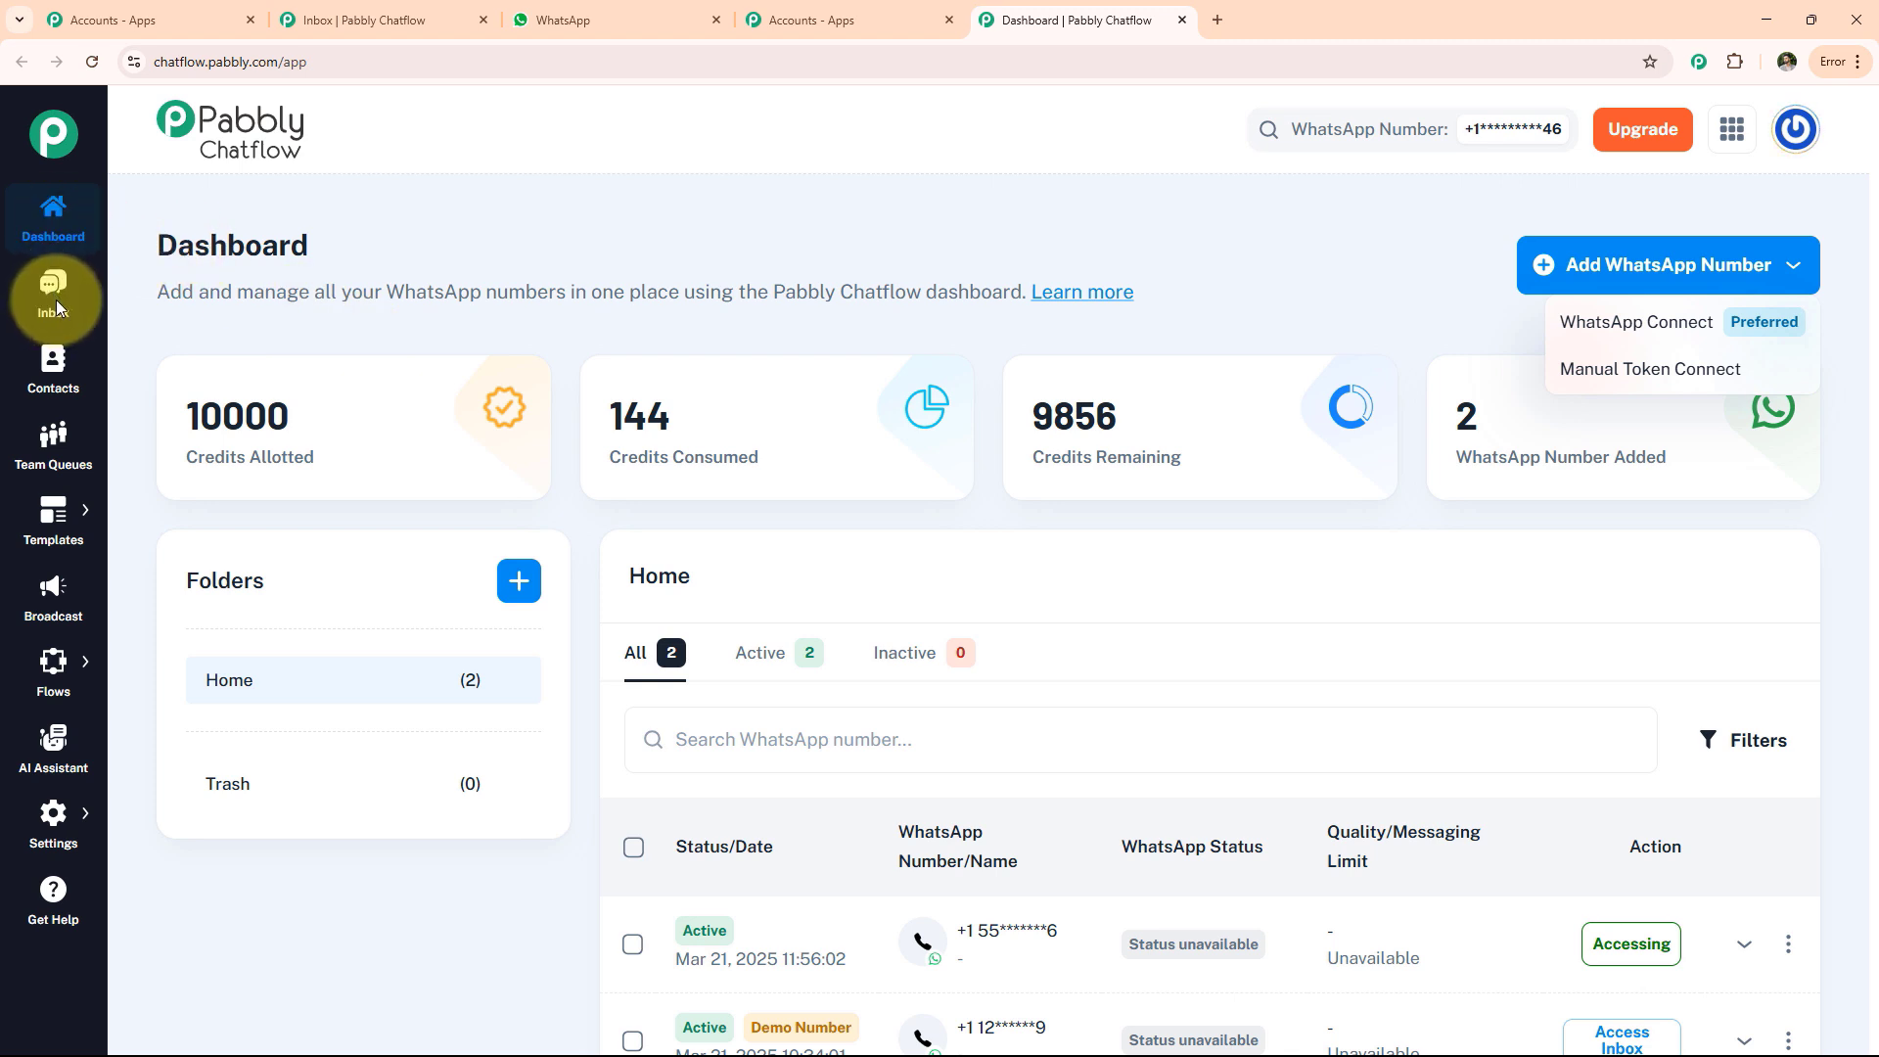
Step: Examine the Contacts page down to its contact table, and open the Team Queues overview
left_click(58, 367)
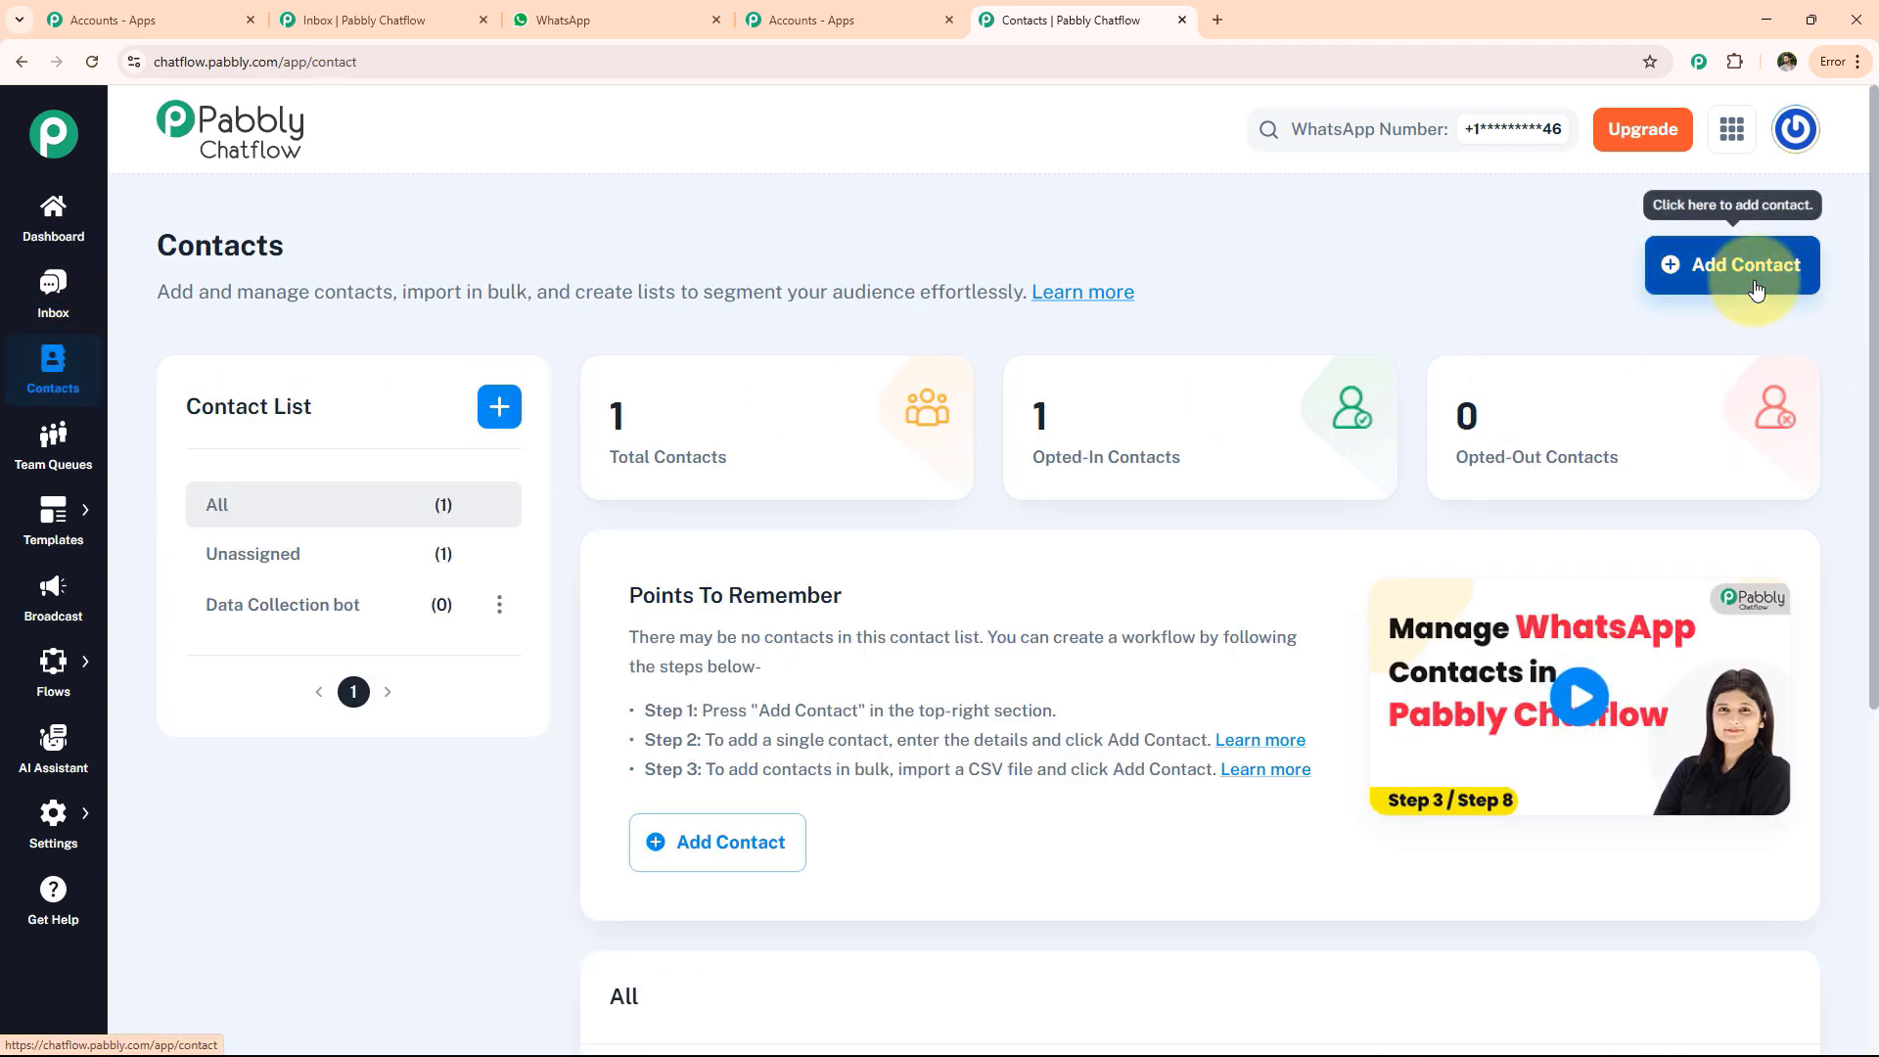
scroll(478, 446, "down", 4)
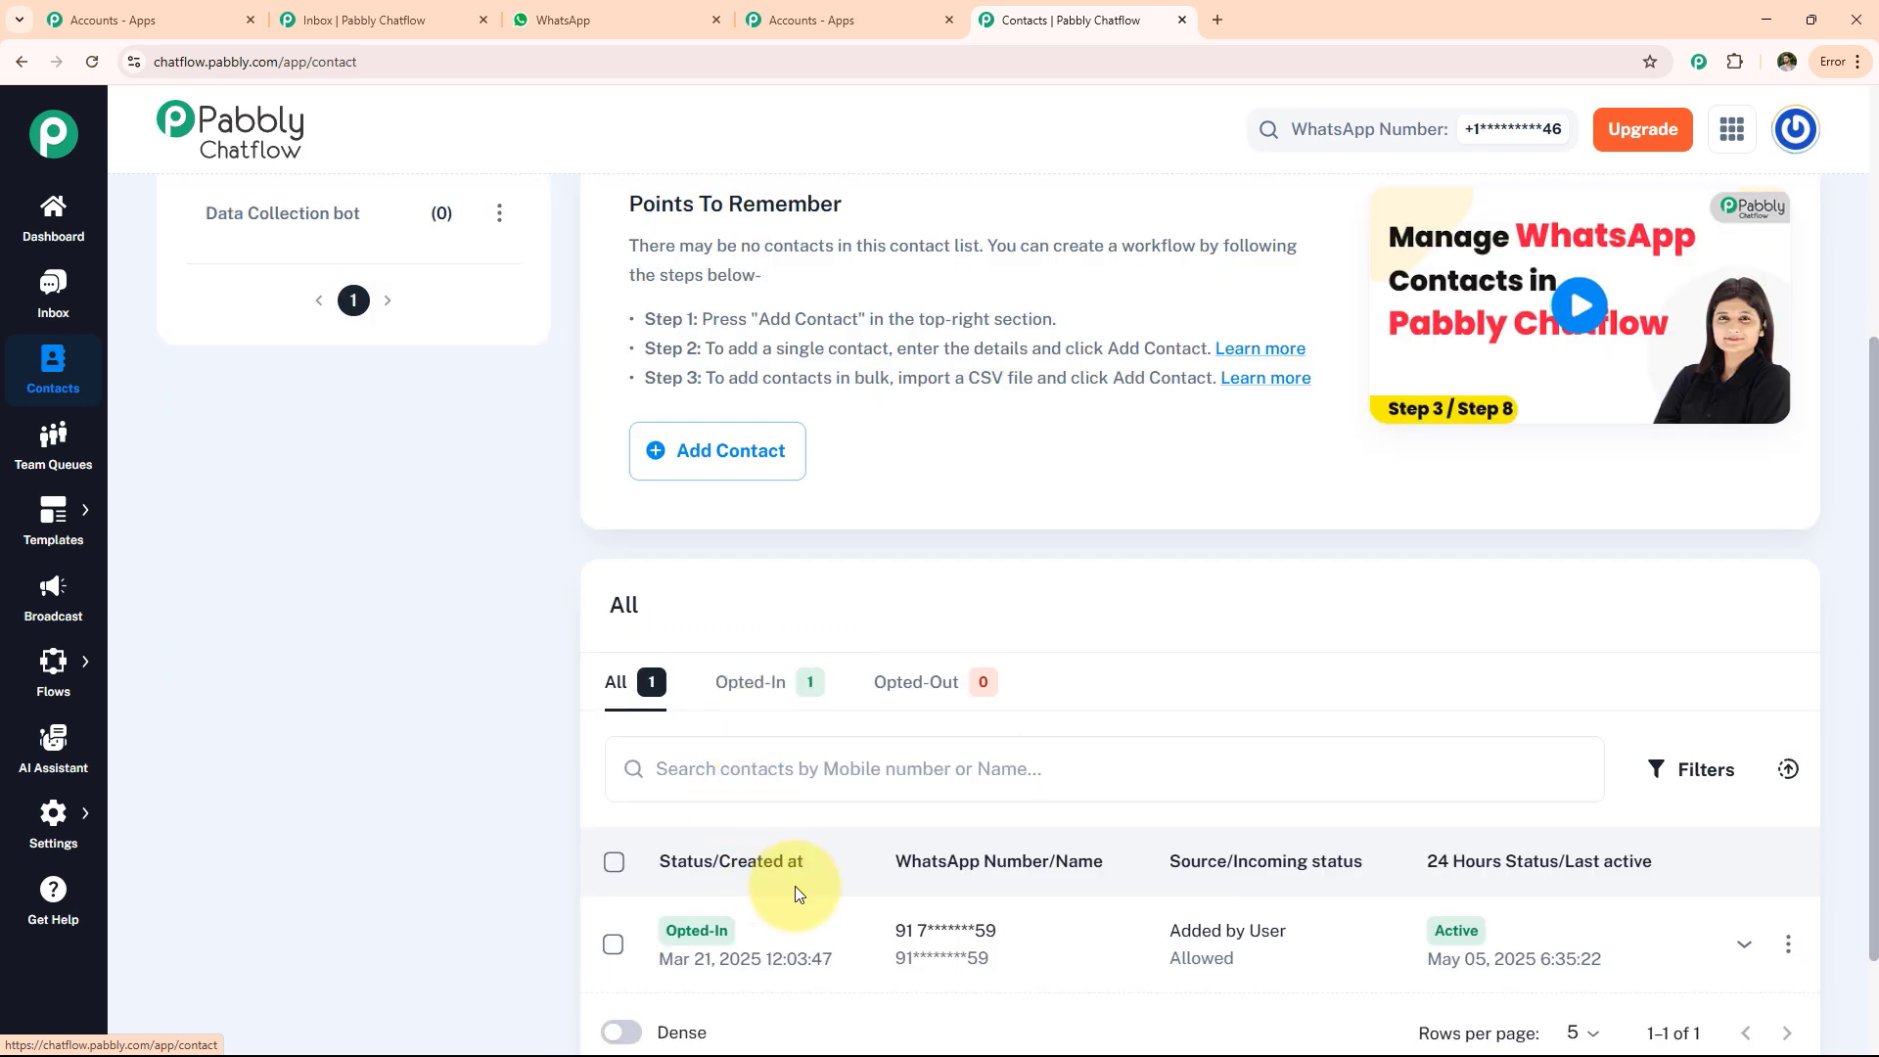
left_click(53, 445)
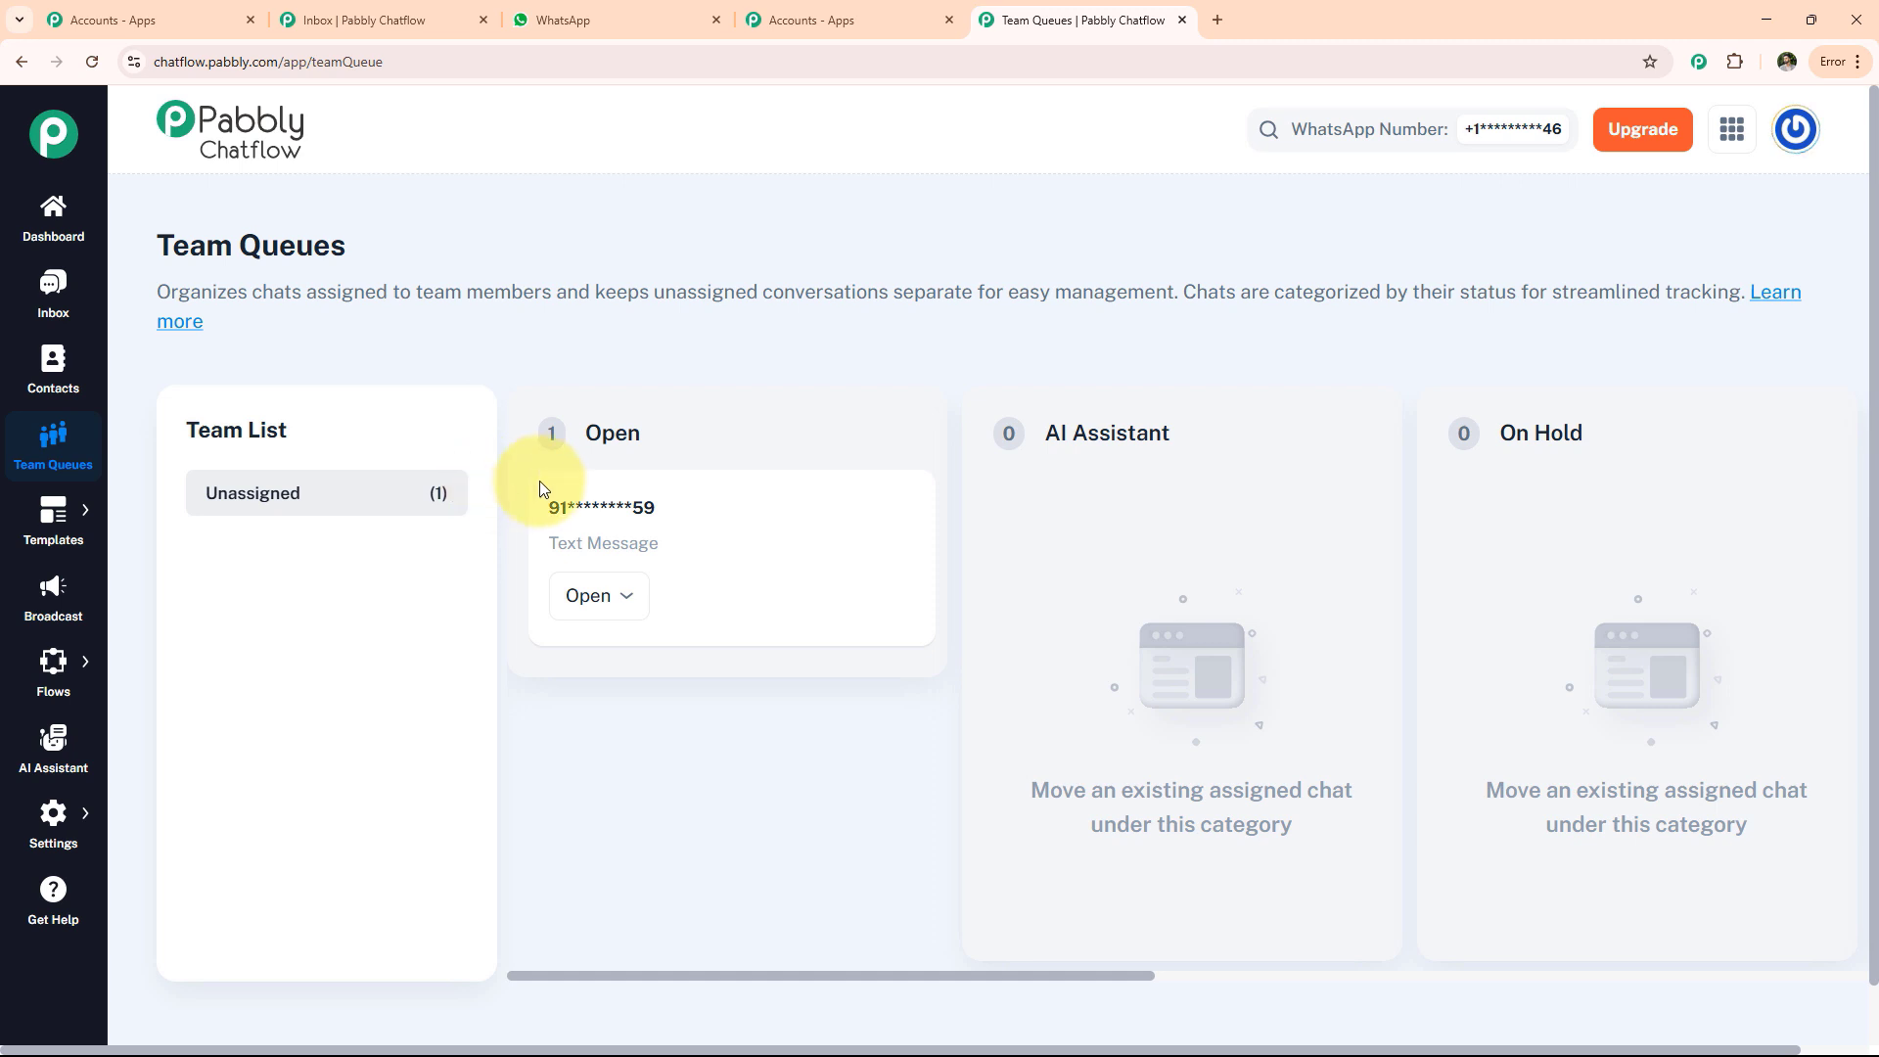
Step: Open the form for adding a new message template and look through its fields
left_click(86, 511)
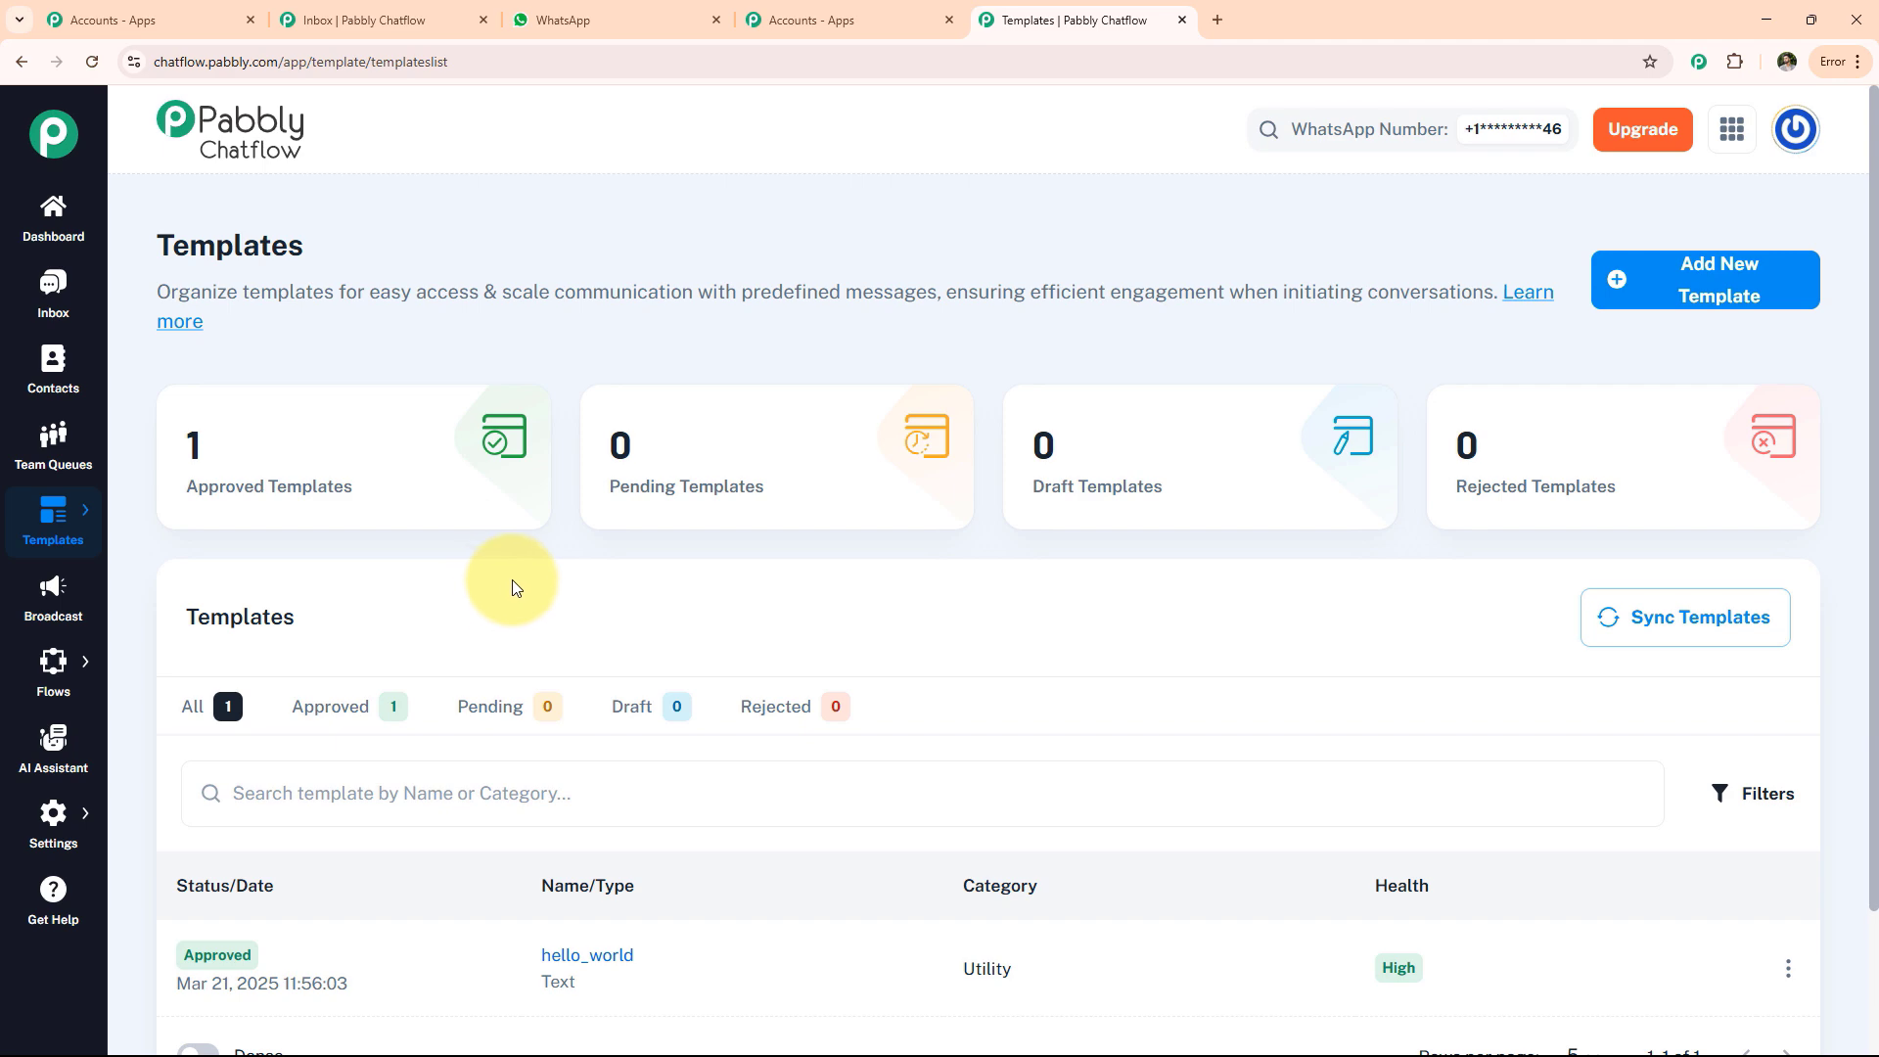
left_click(1685, 279)
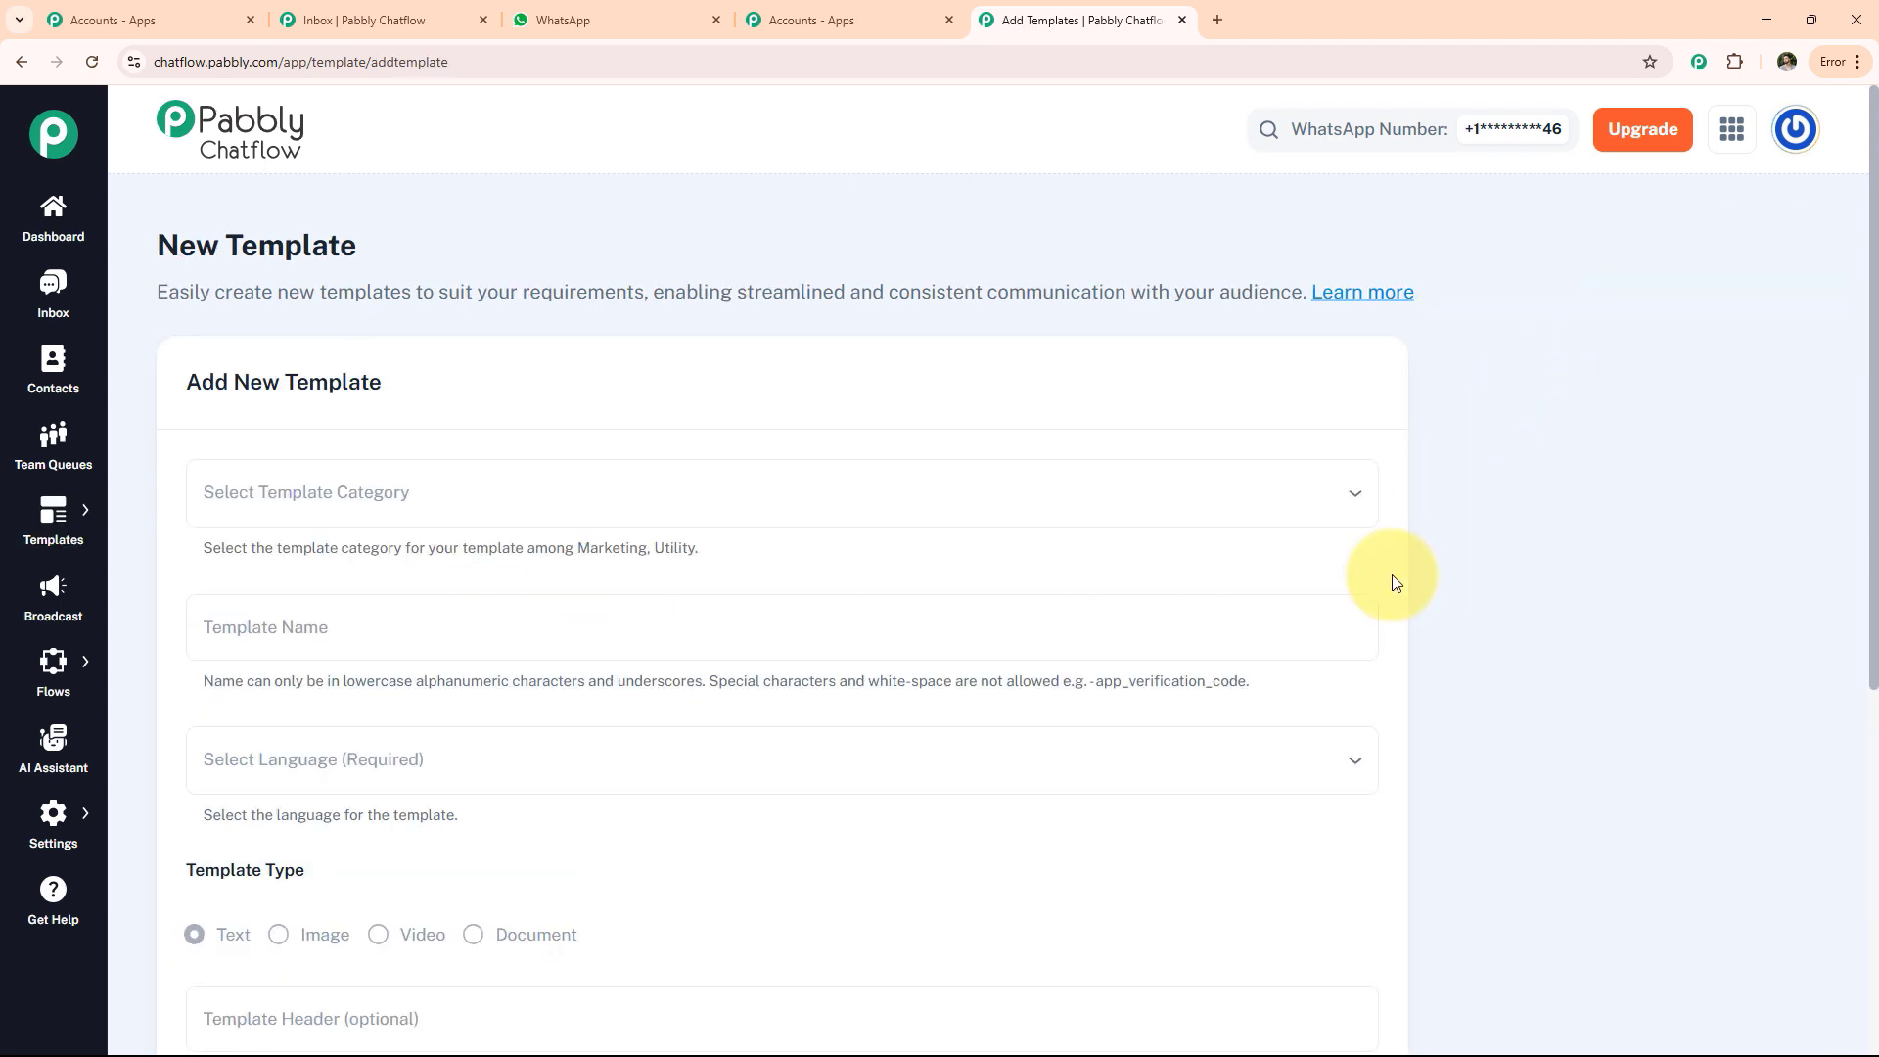
scroll(621, 671, "down", 6)
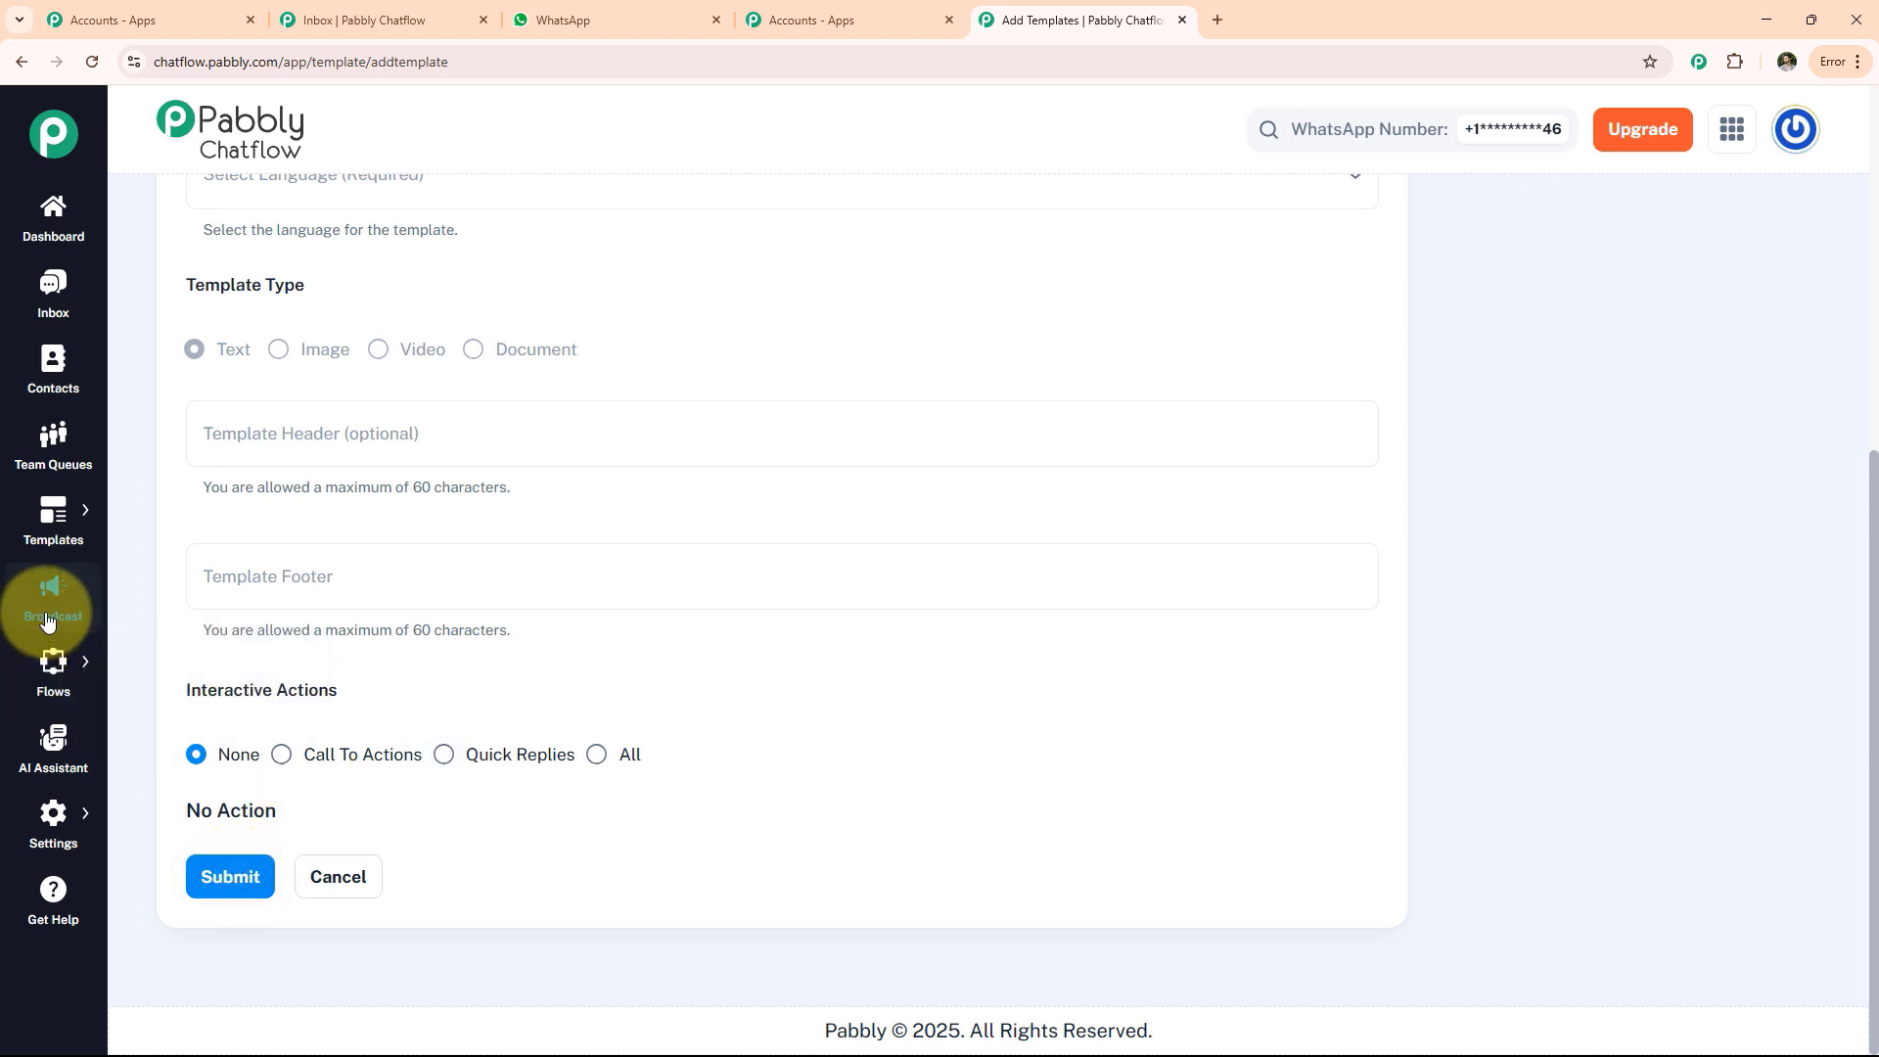
Step: Open the form for adding a WhatsApp broadcast and look through its settings
left_click(46, 620)
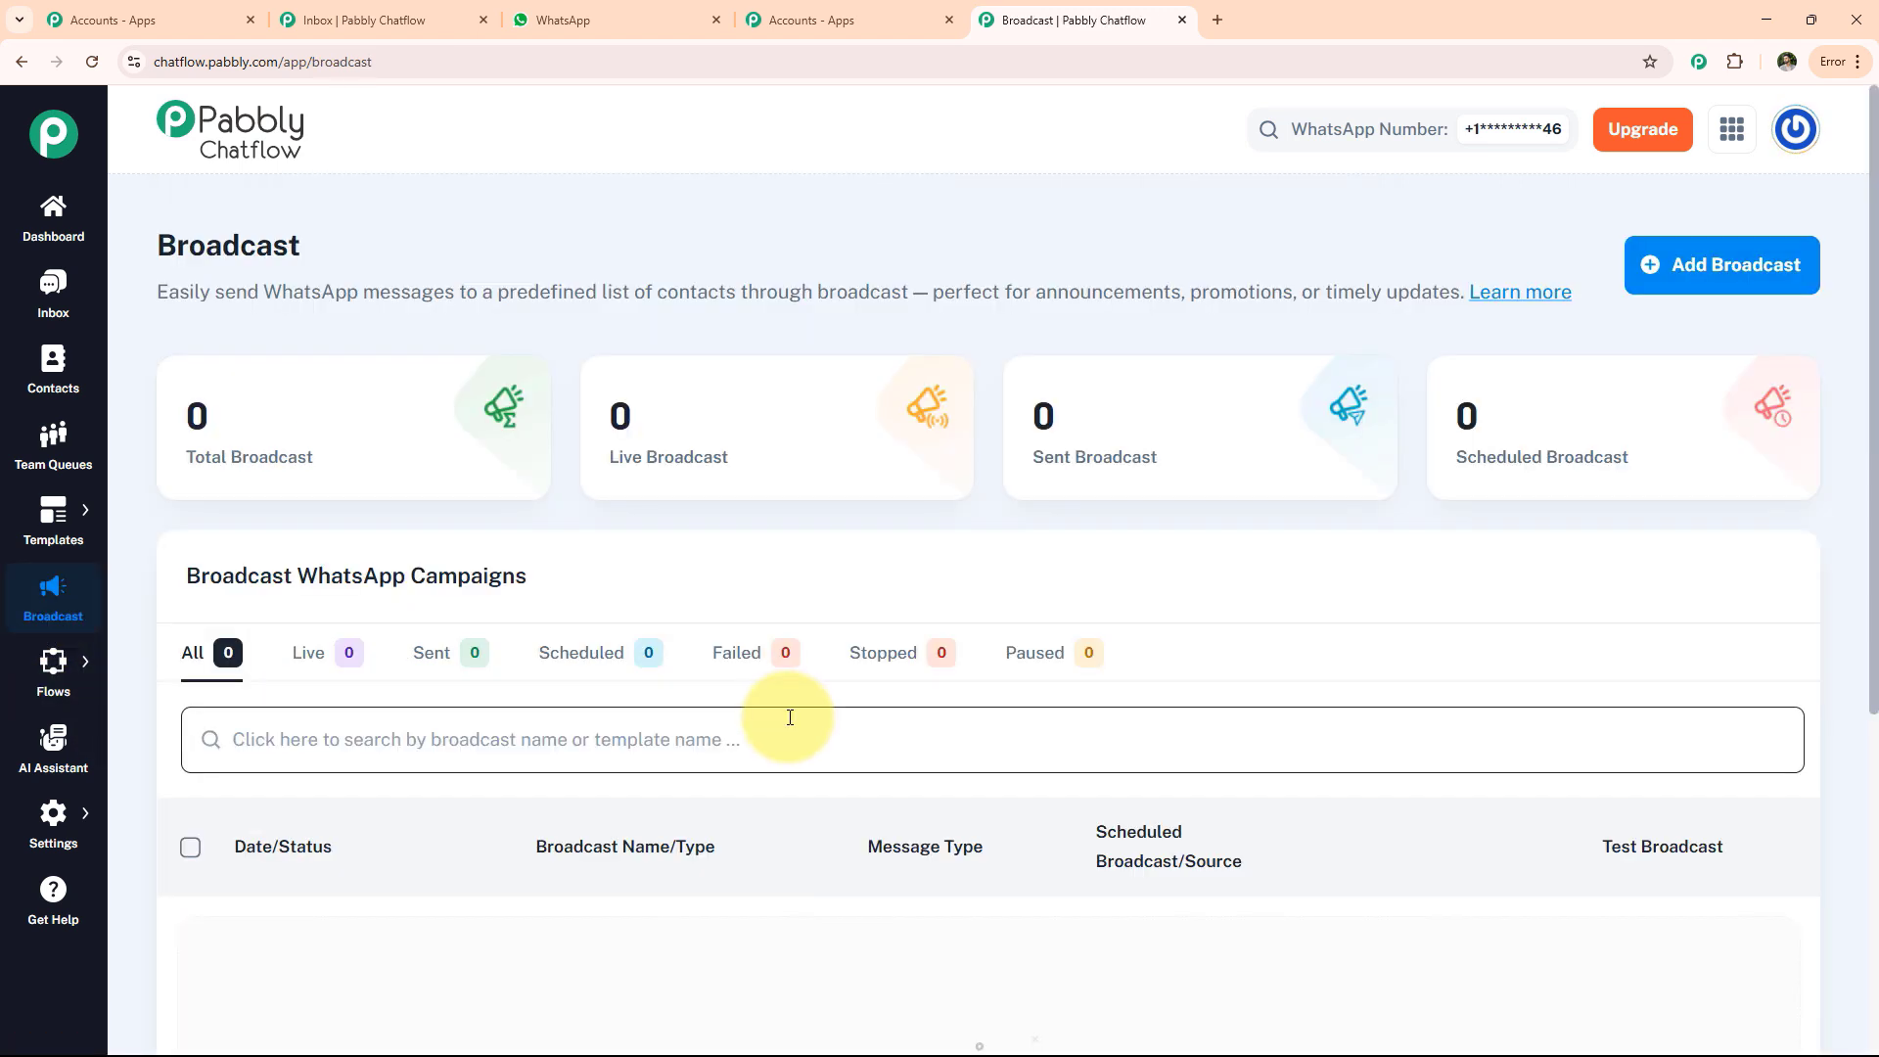
left_click(1697, 279)
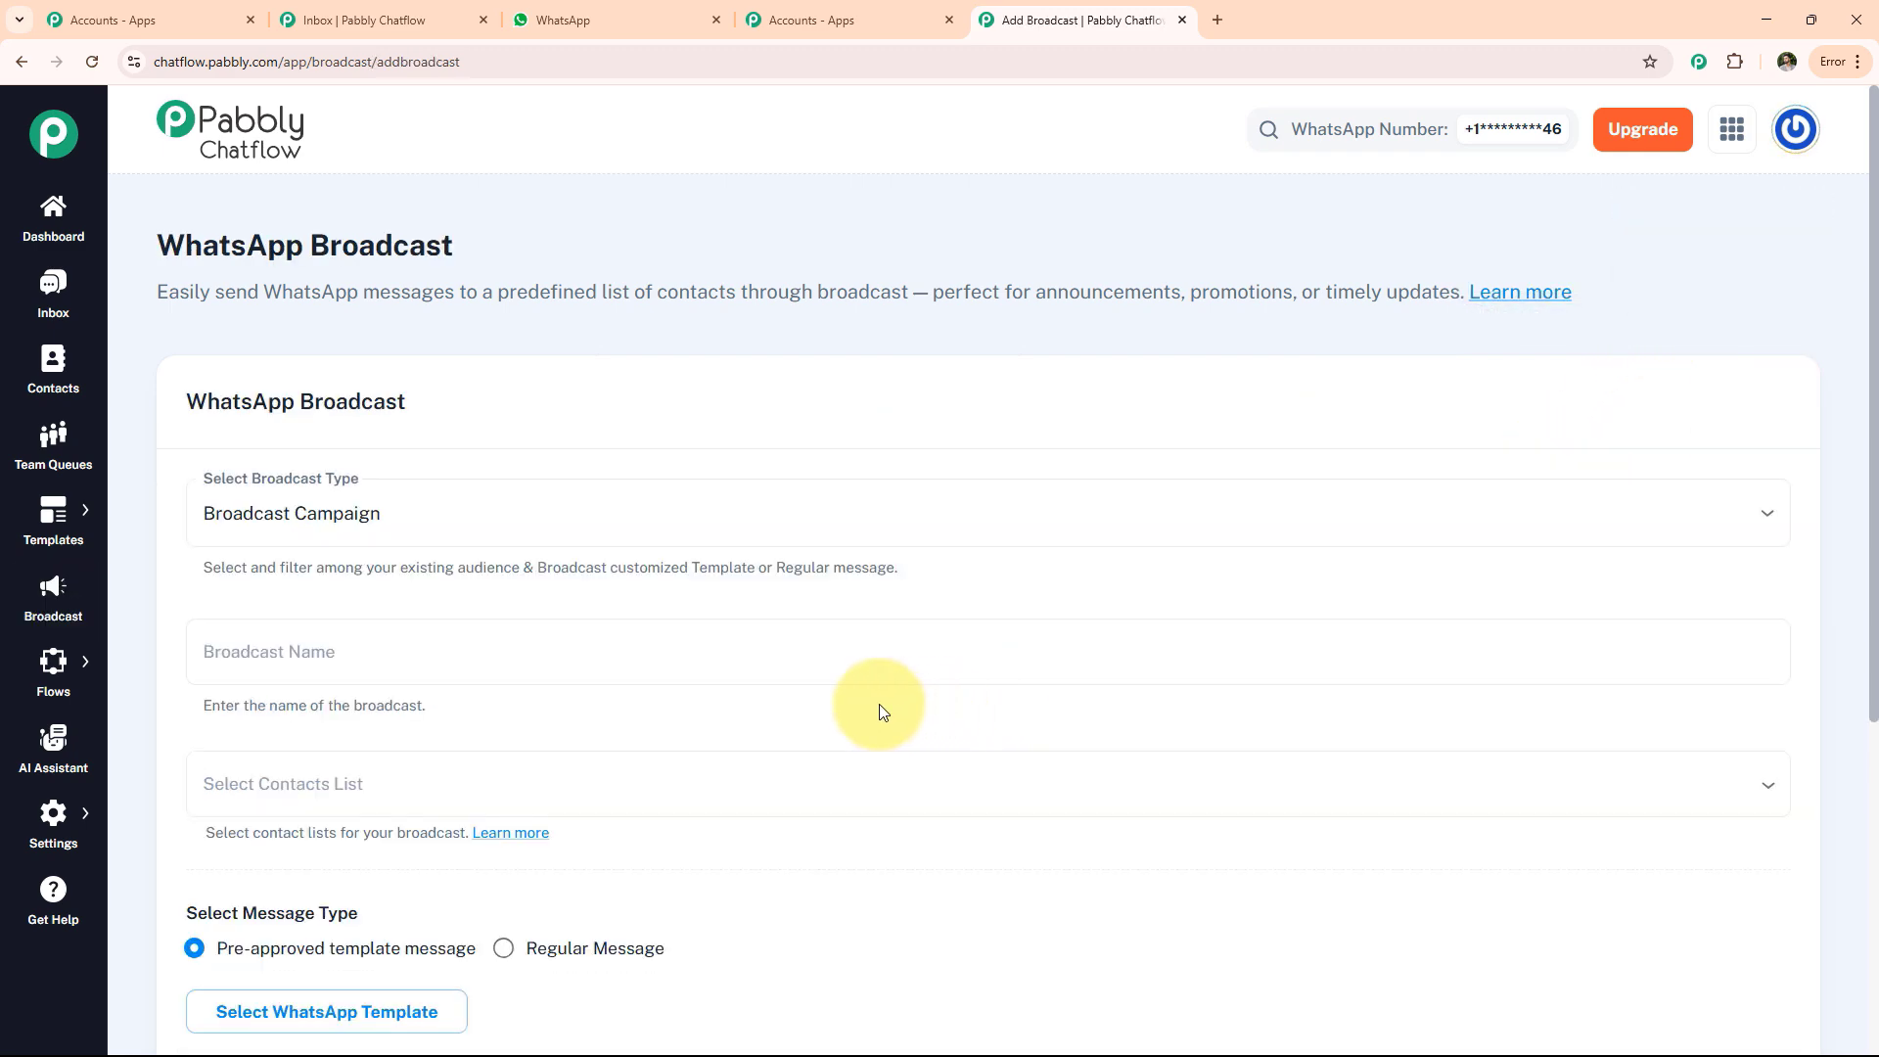
scroll(724, 656, "down", 5)
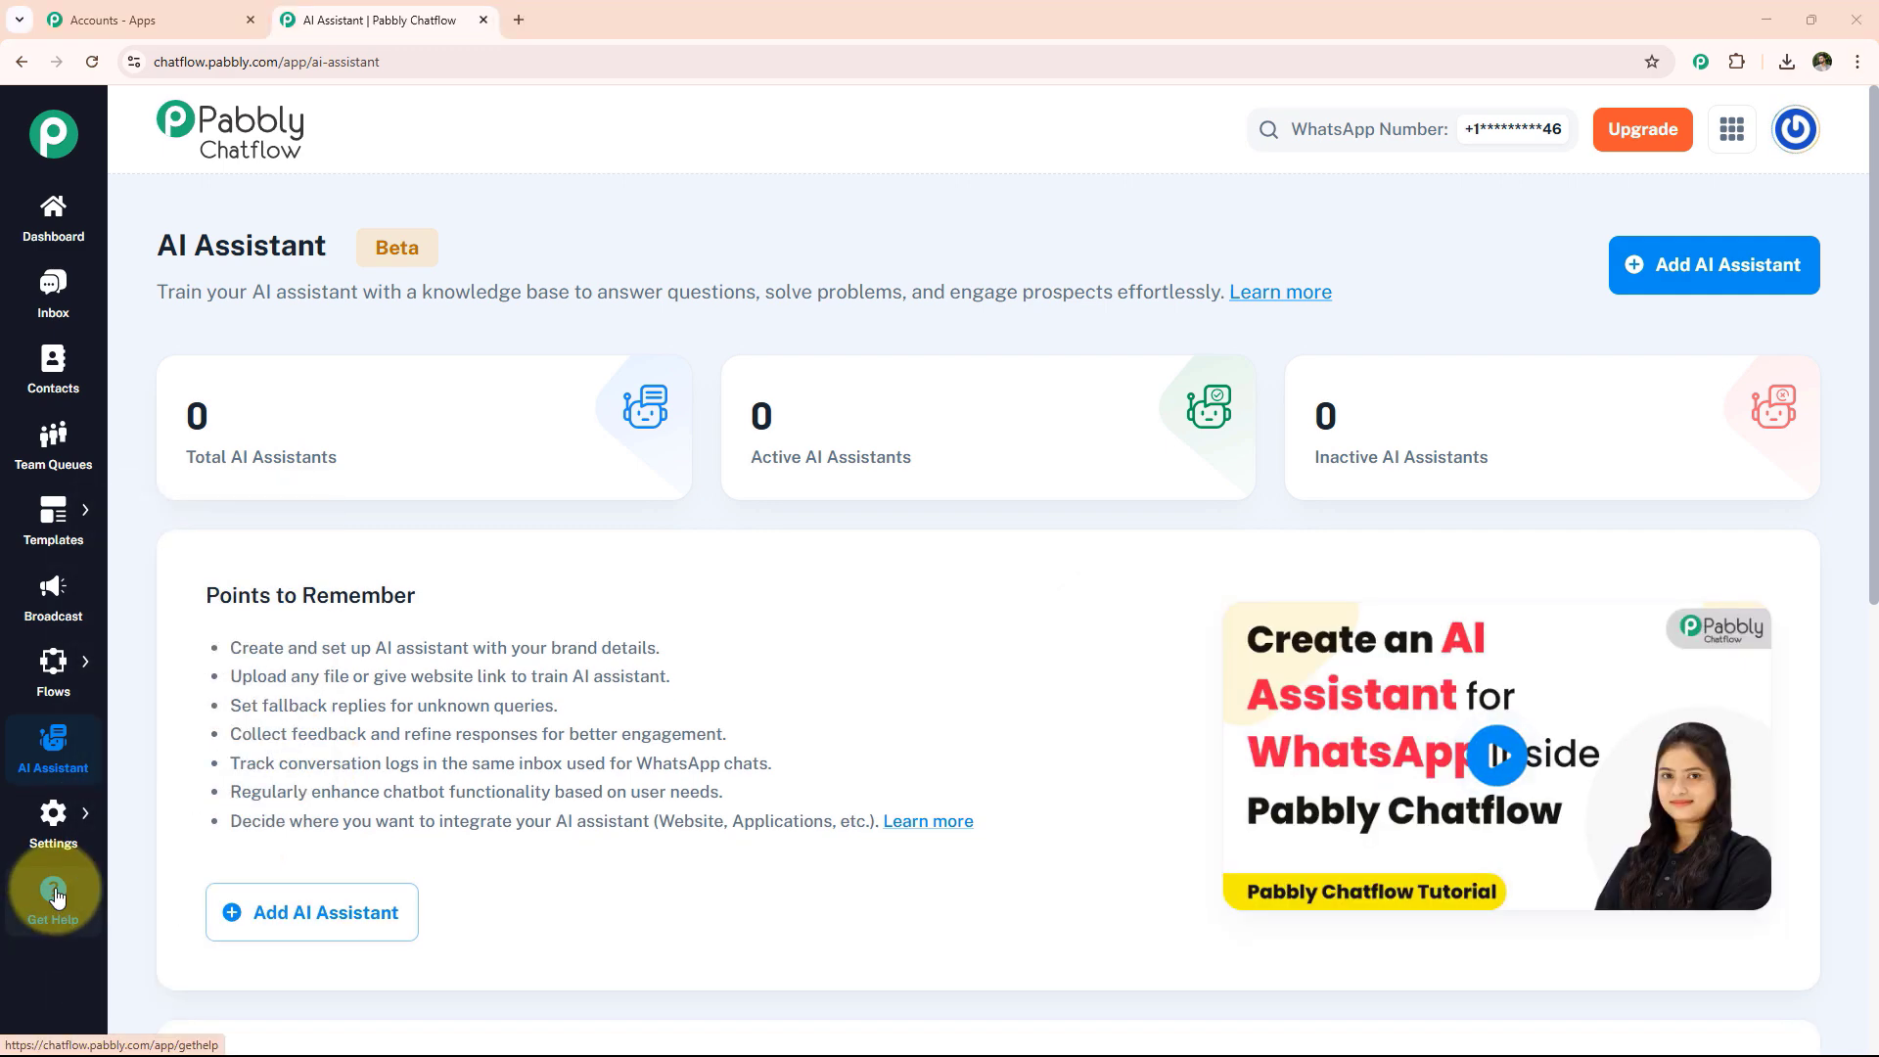
Step: Look through the existing flows in the Flow Builder and add a new flow
mouse_move(39, 667)
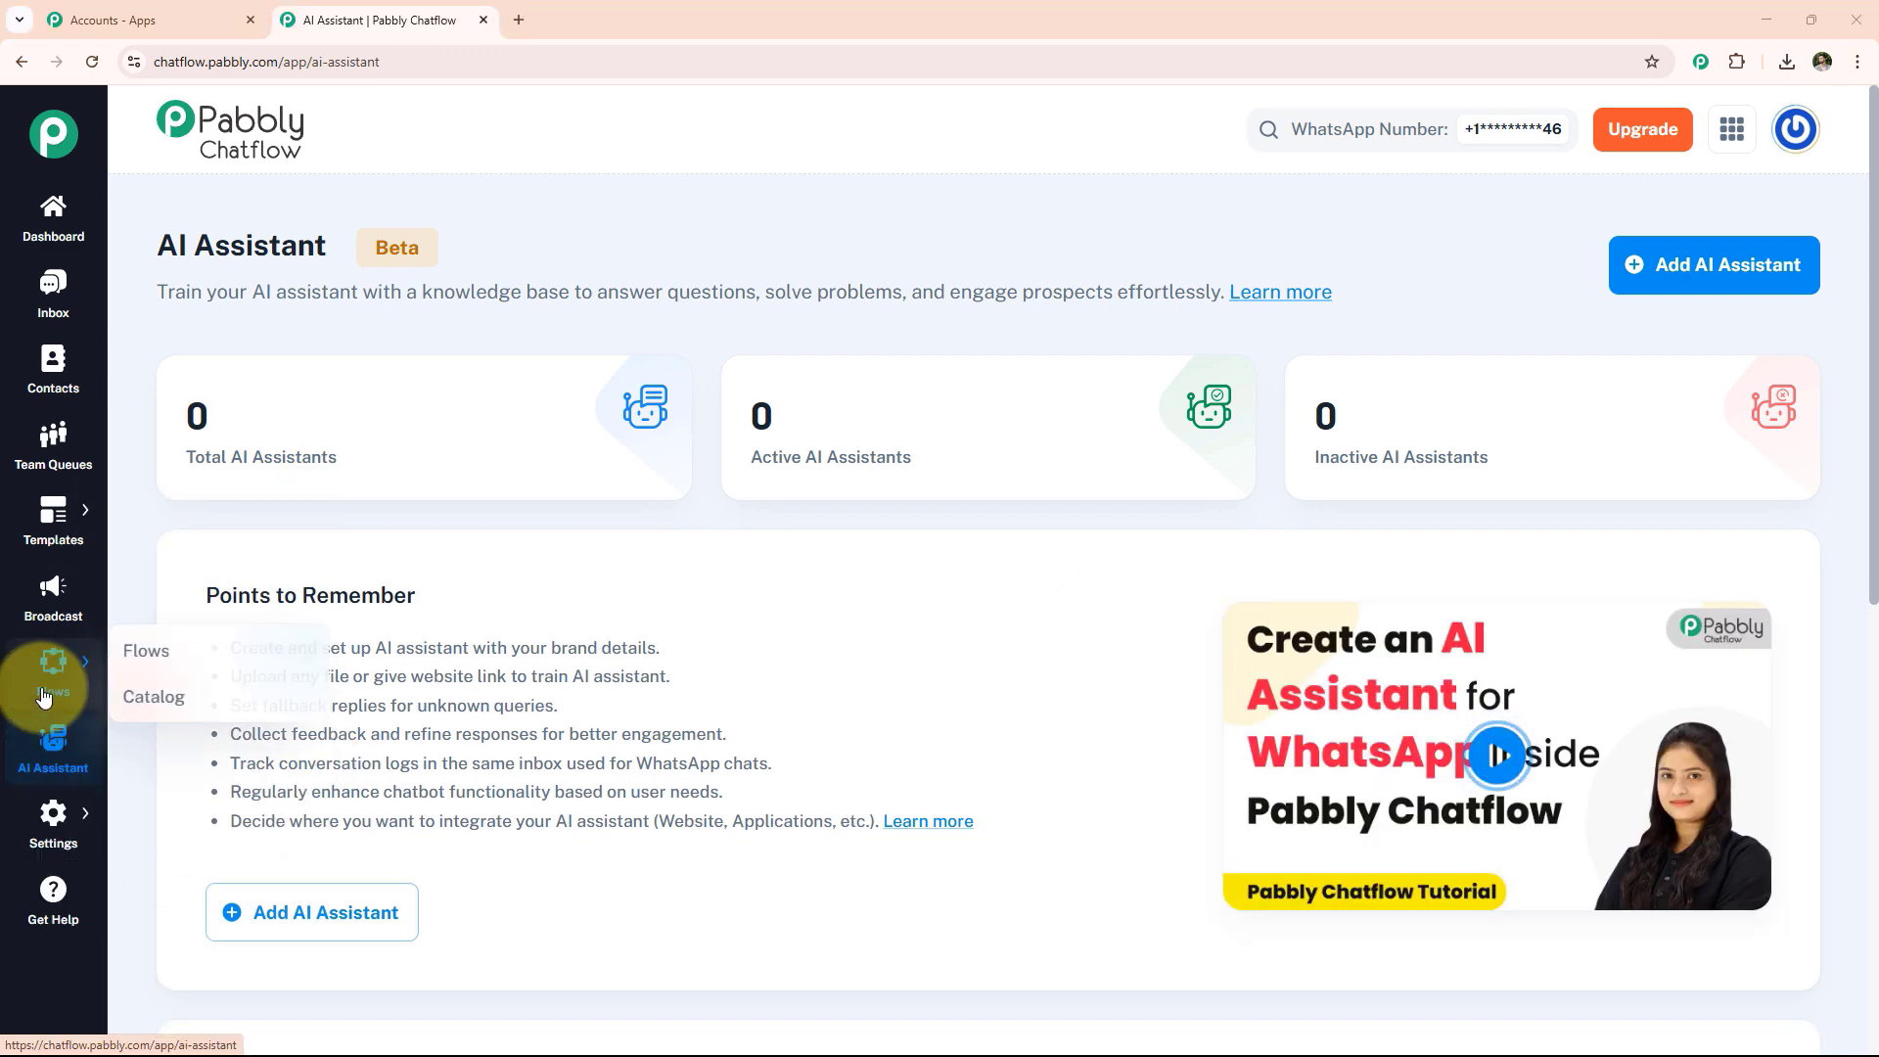
left_click(132, 649)
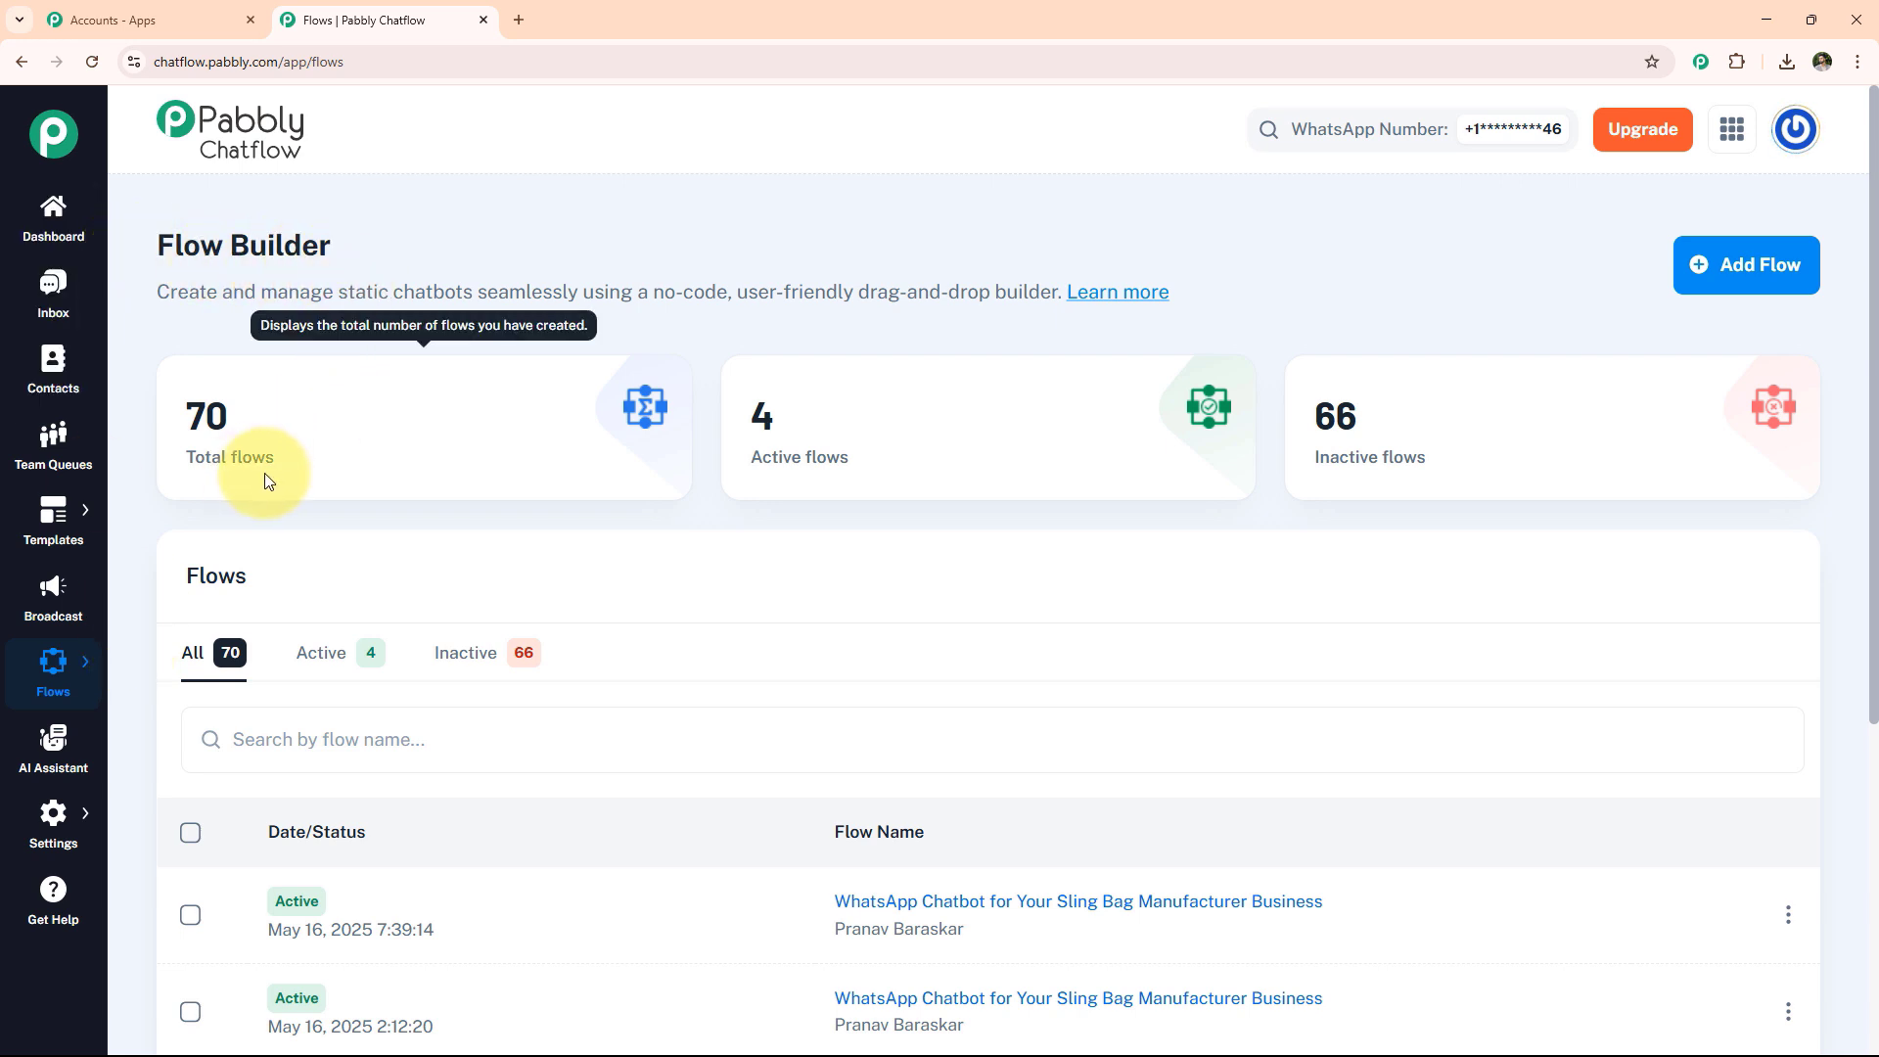
scroll(513, 748, "down", 1)
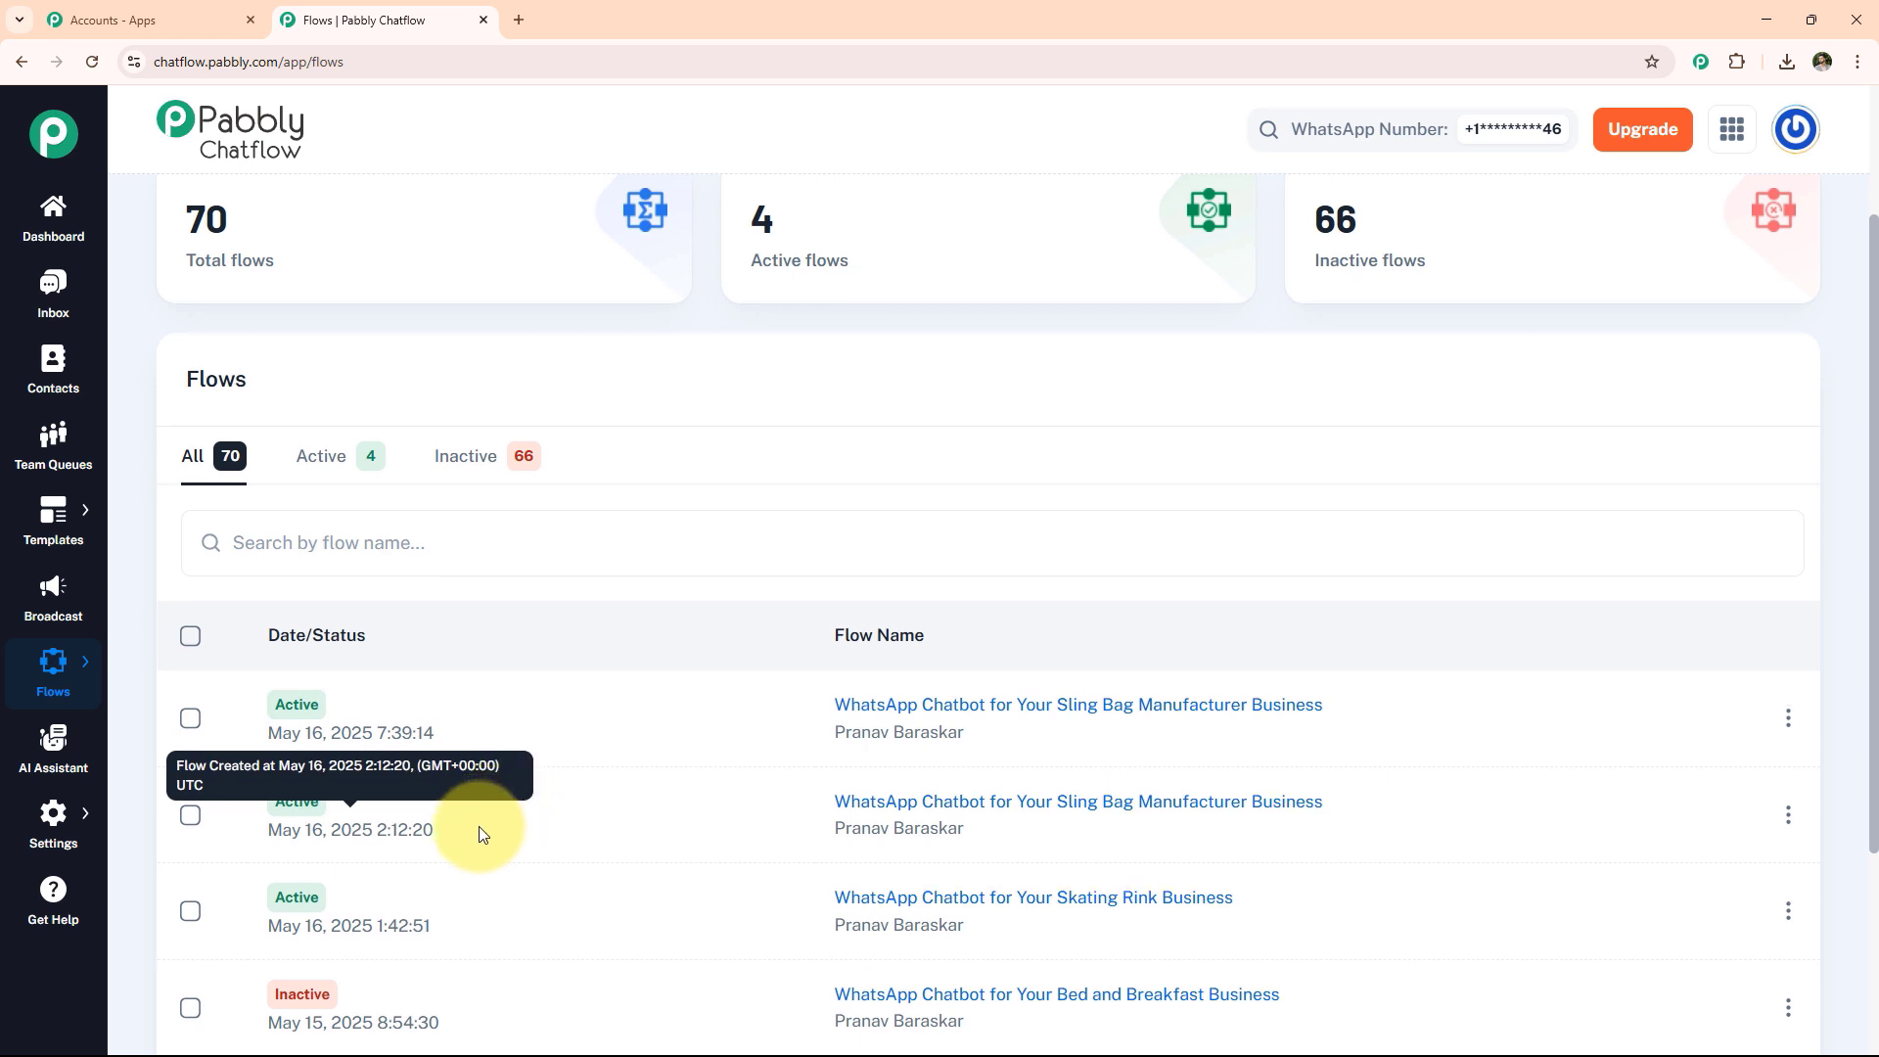
scroll(479, 832, "down", 2)
scroll(538, 861, "up", 4)
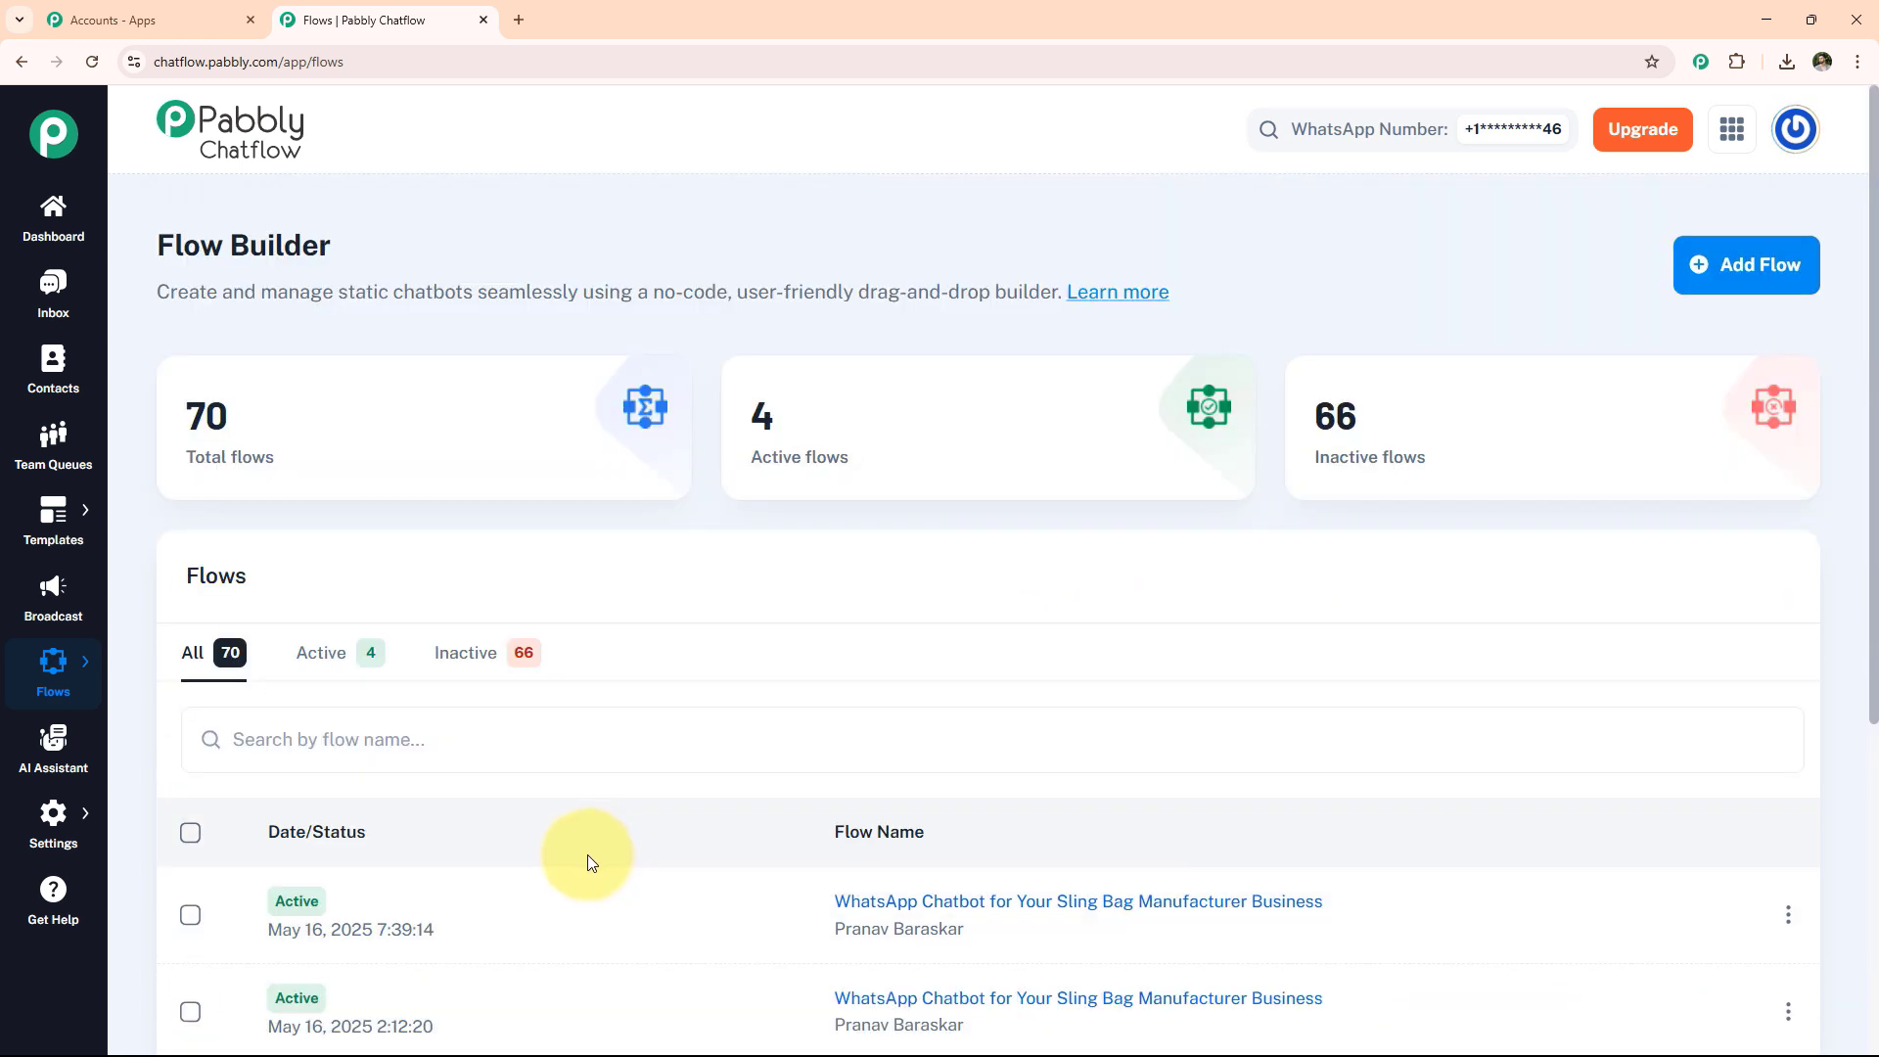
left_click(1702, 264)
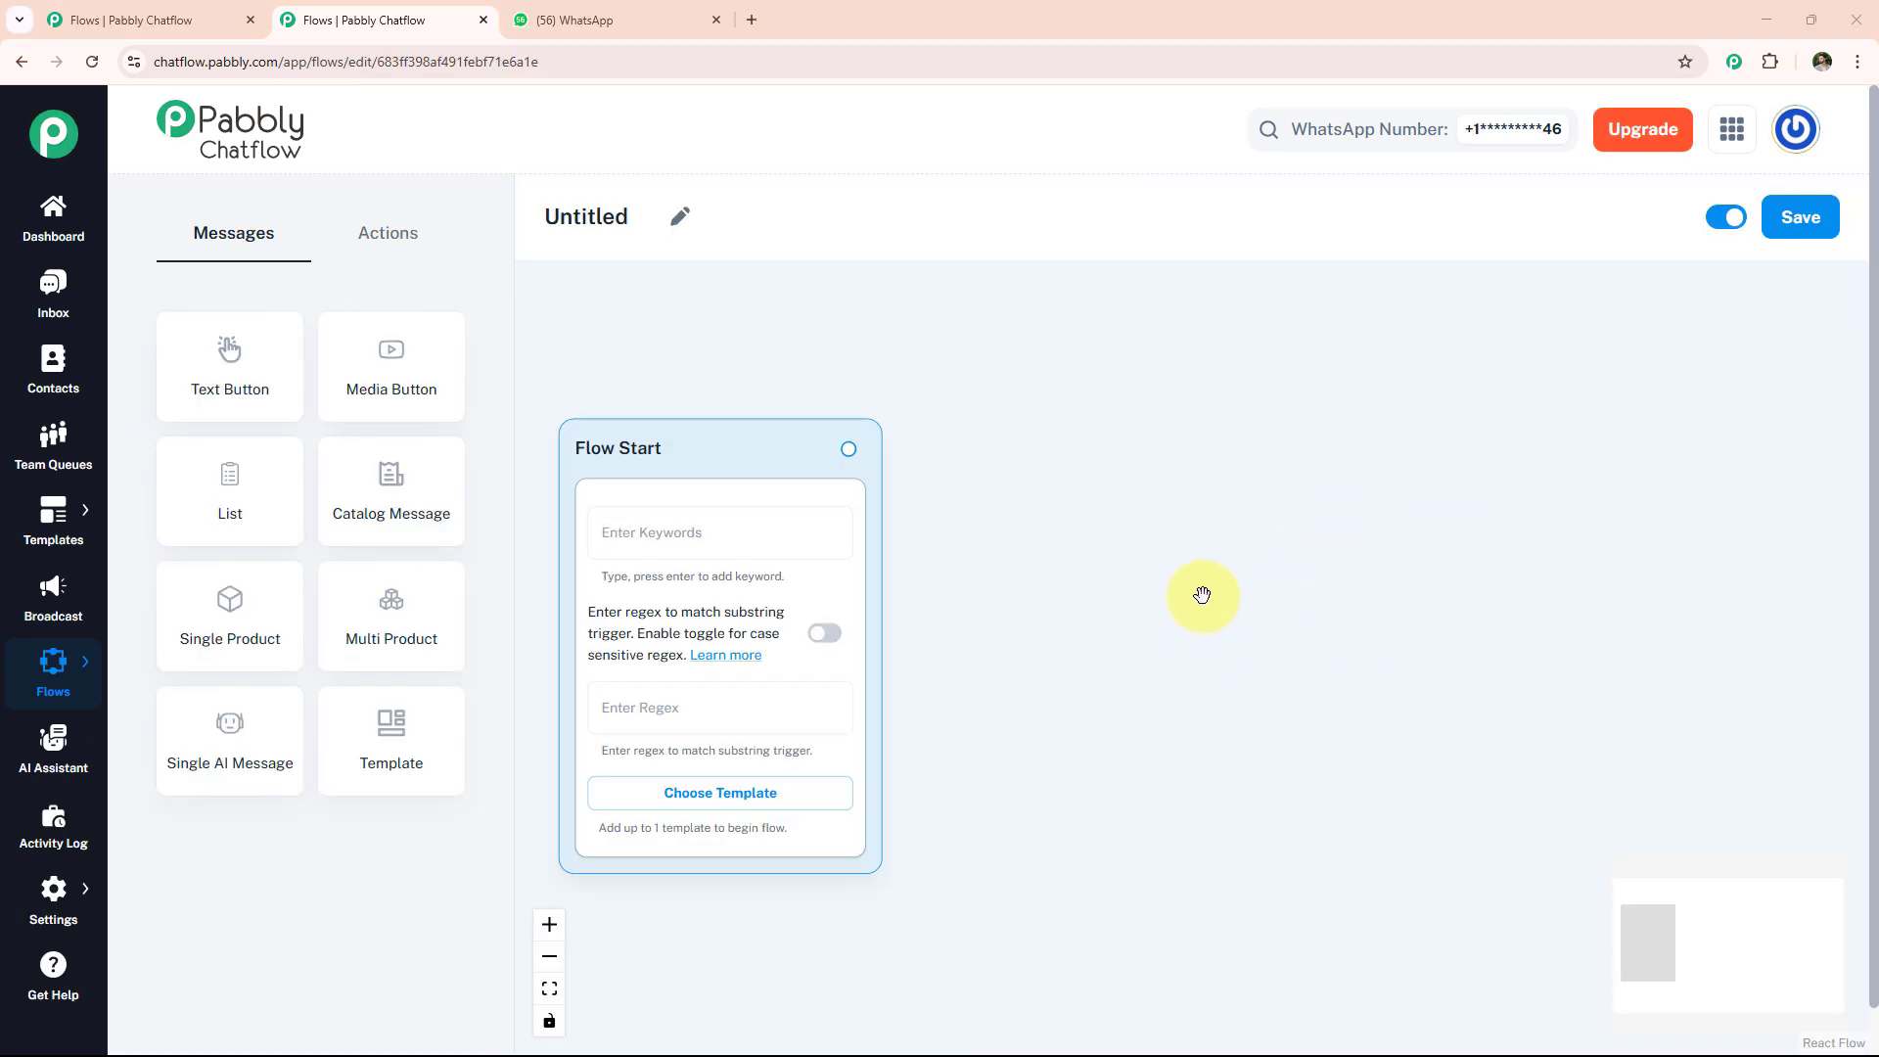
Step: Rename the untitled flow as 'WhatsApp Chatbot for Your Quilt Shop Business'
left_click(680, 215)
double_click(650, 217)
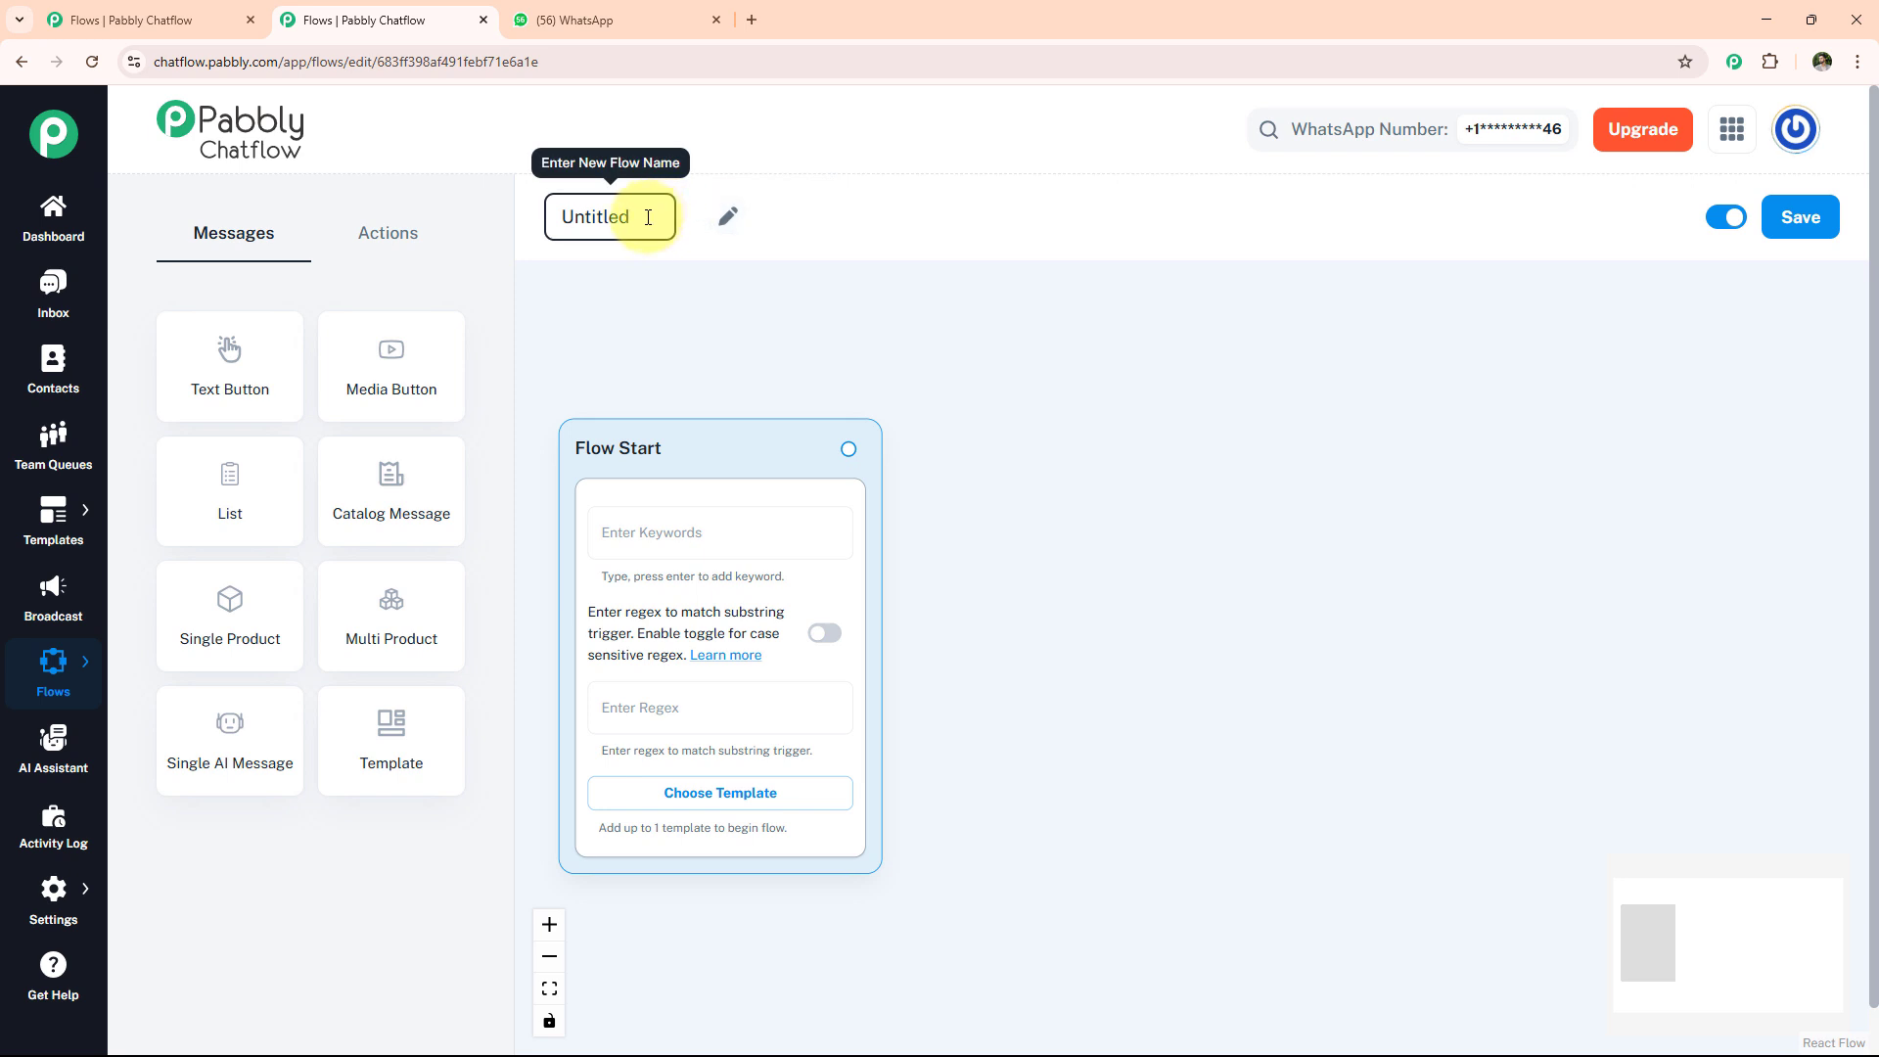
type("WhatsApp Chatbot for Your Quilt Shop Business")
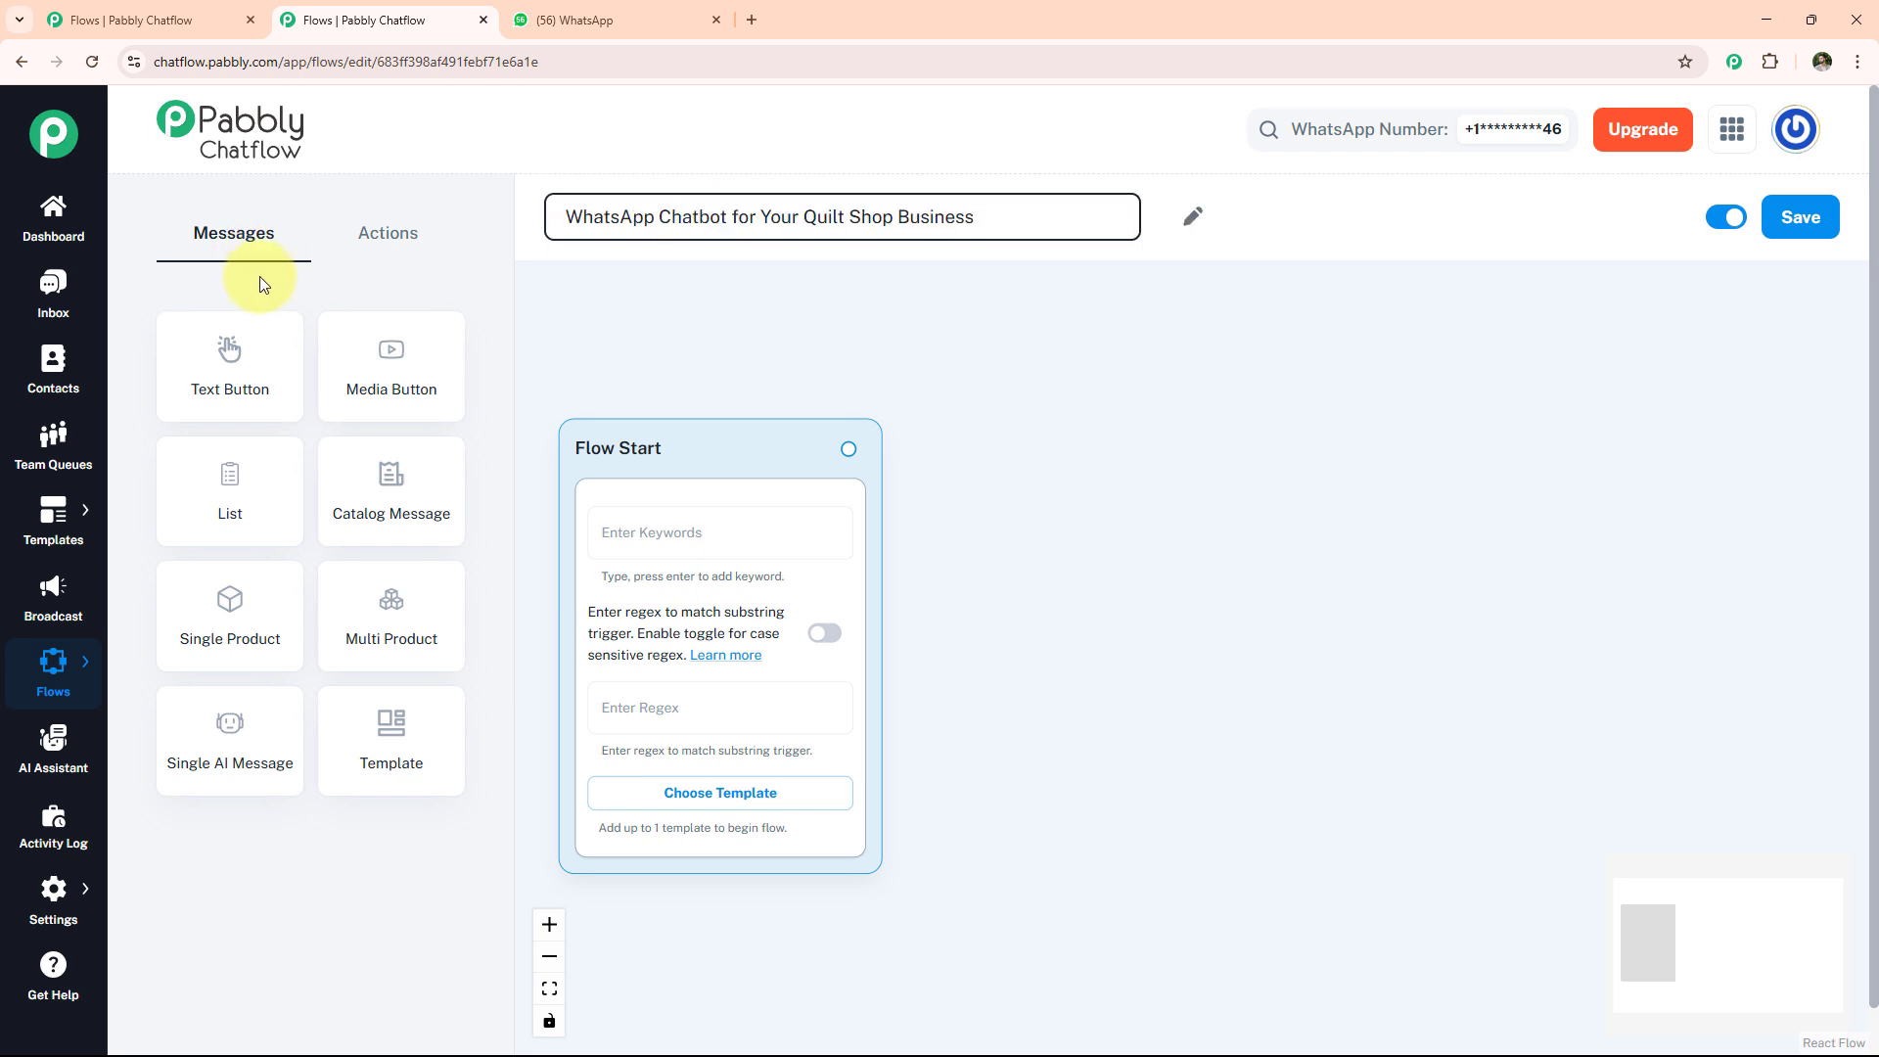
left_click(664, 334)
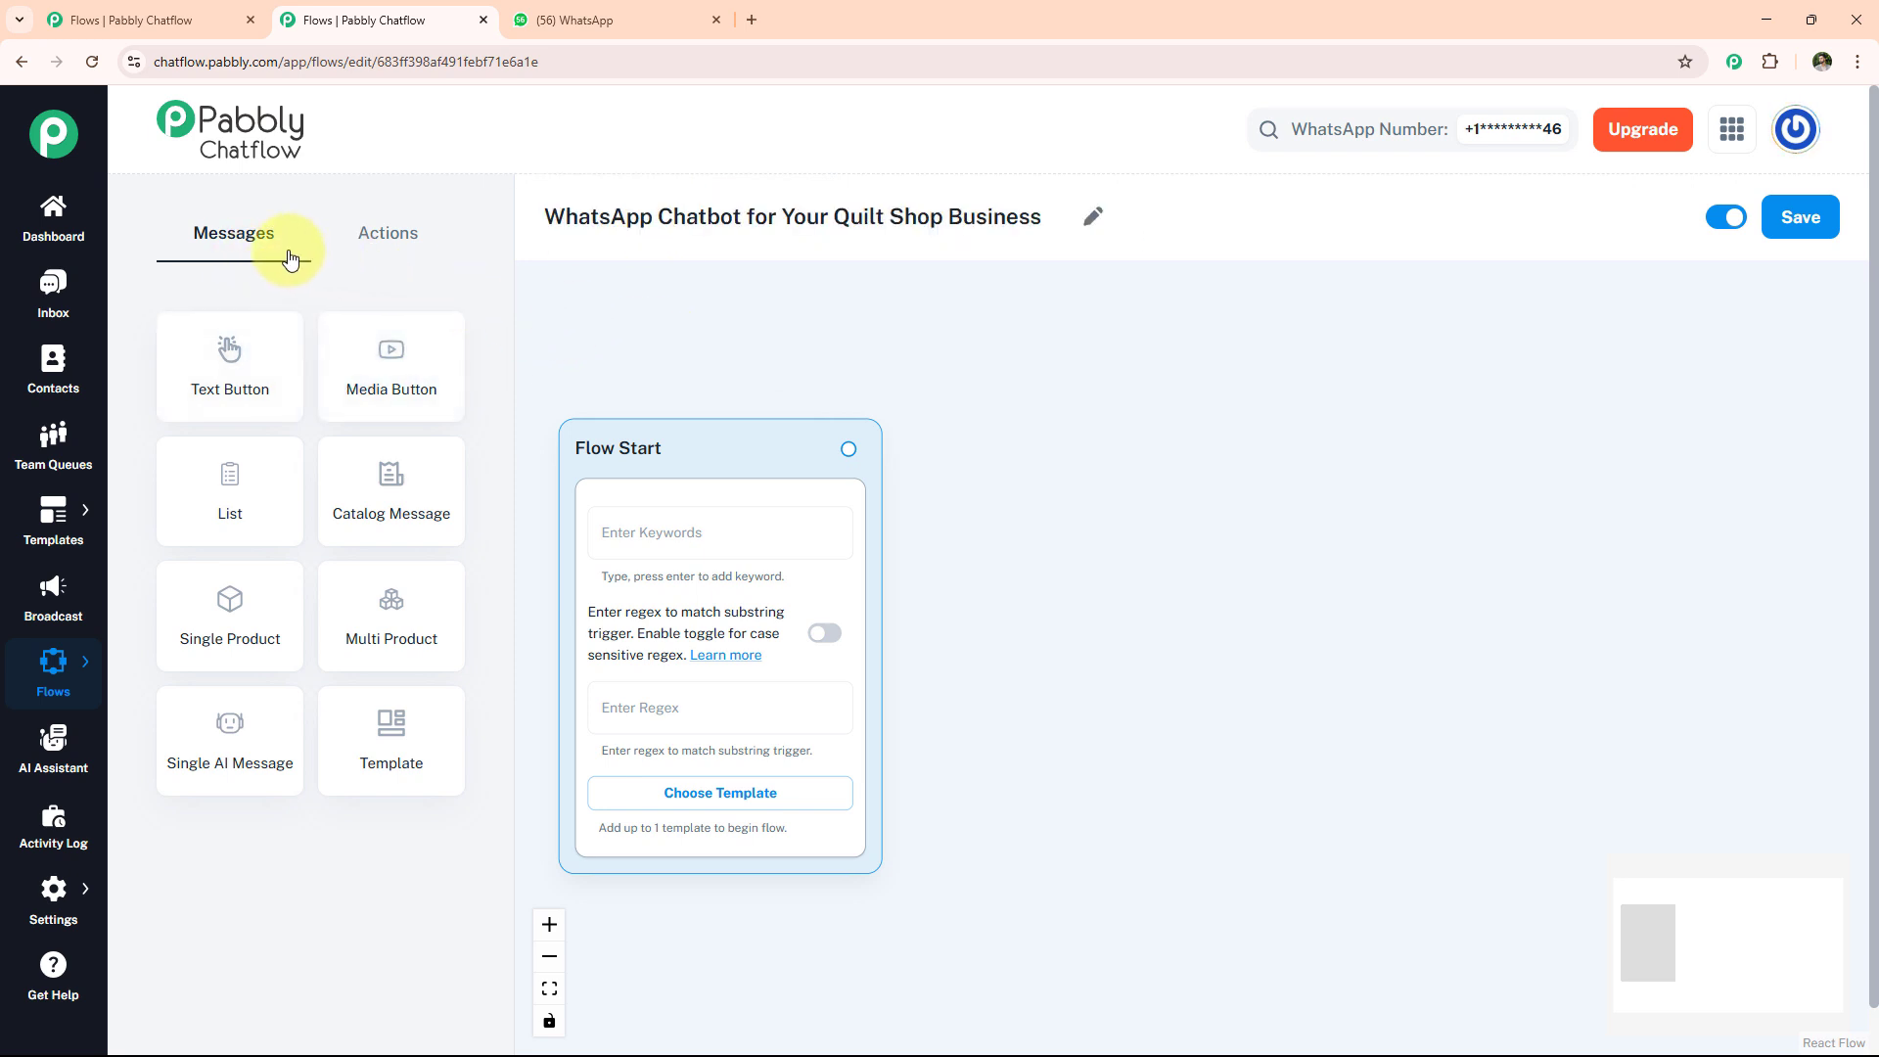
Step: Look over the available action nodes and set the Flow Start regex trigger to [\s\S]+
left_click(382, 245)
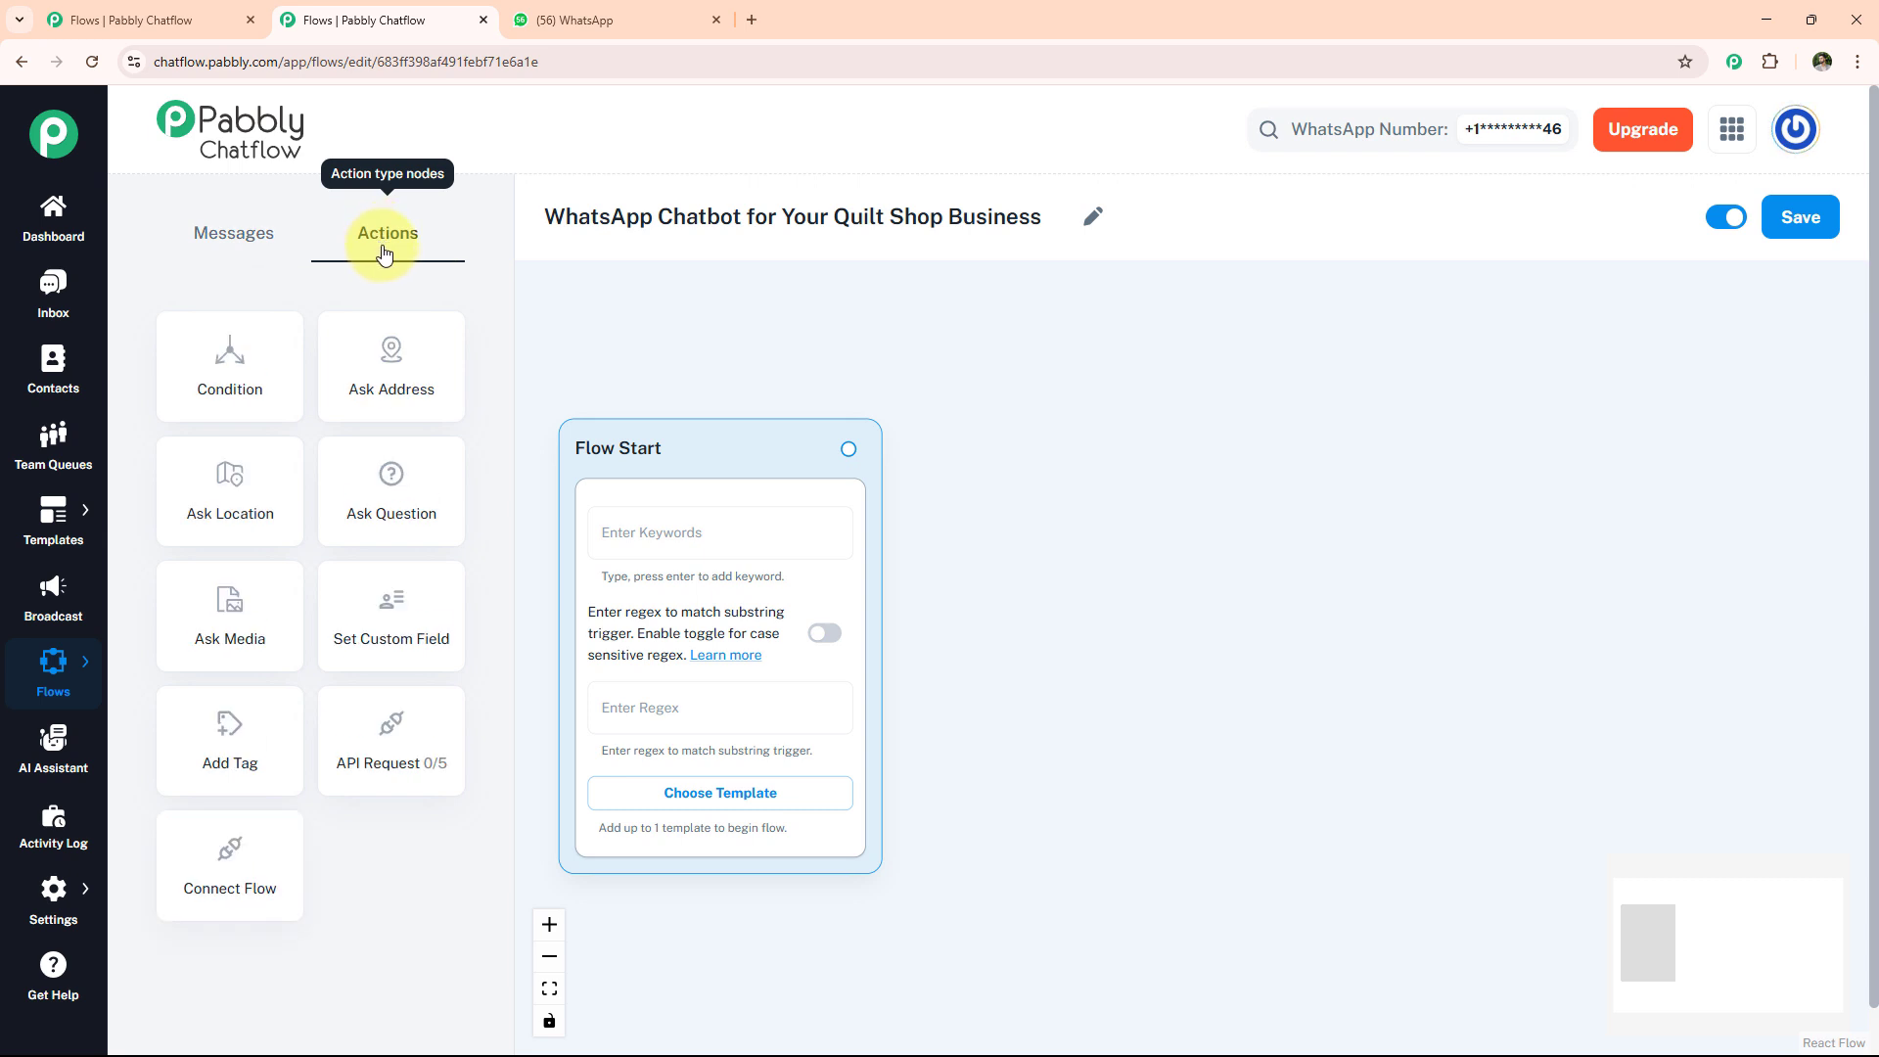
left_click(676, 702)
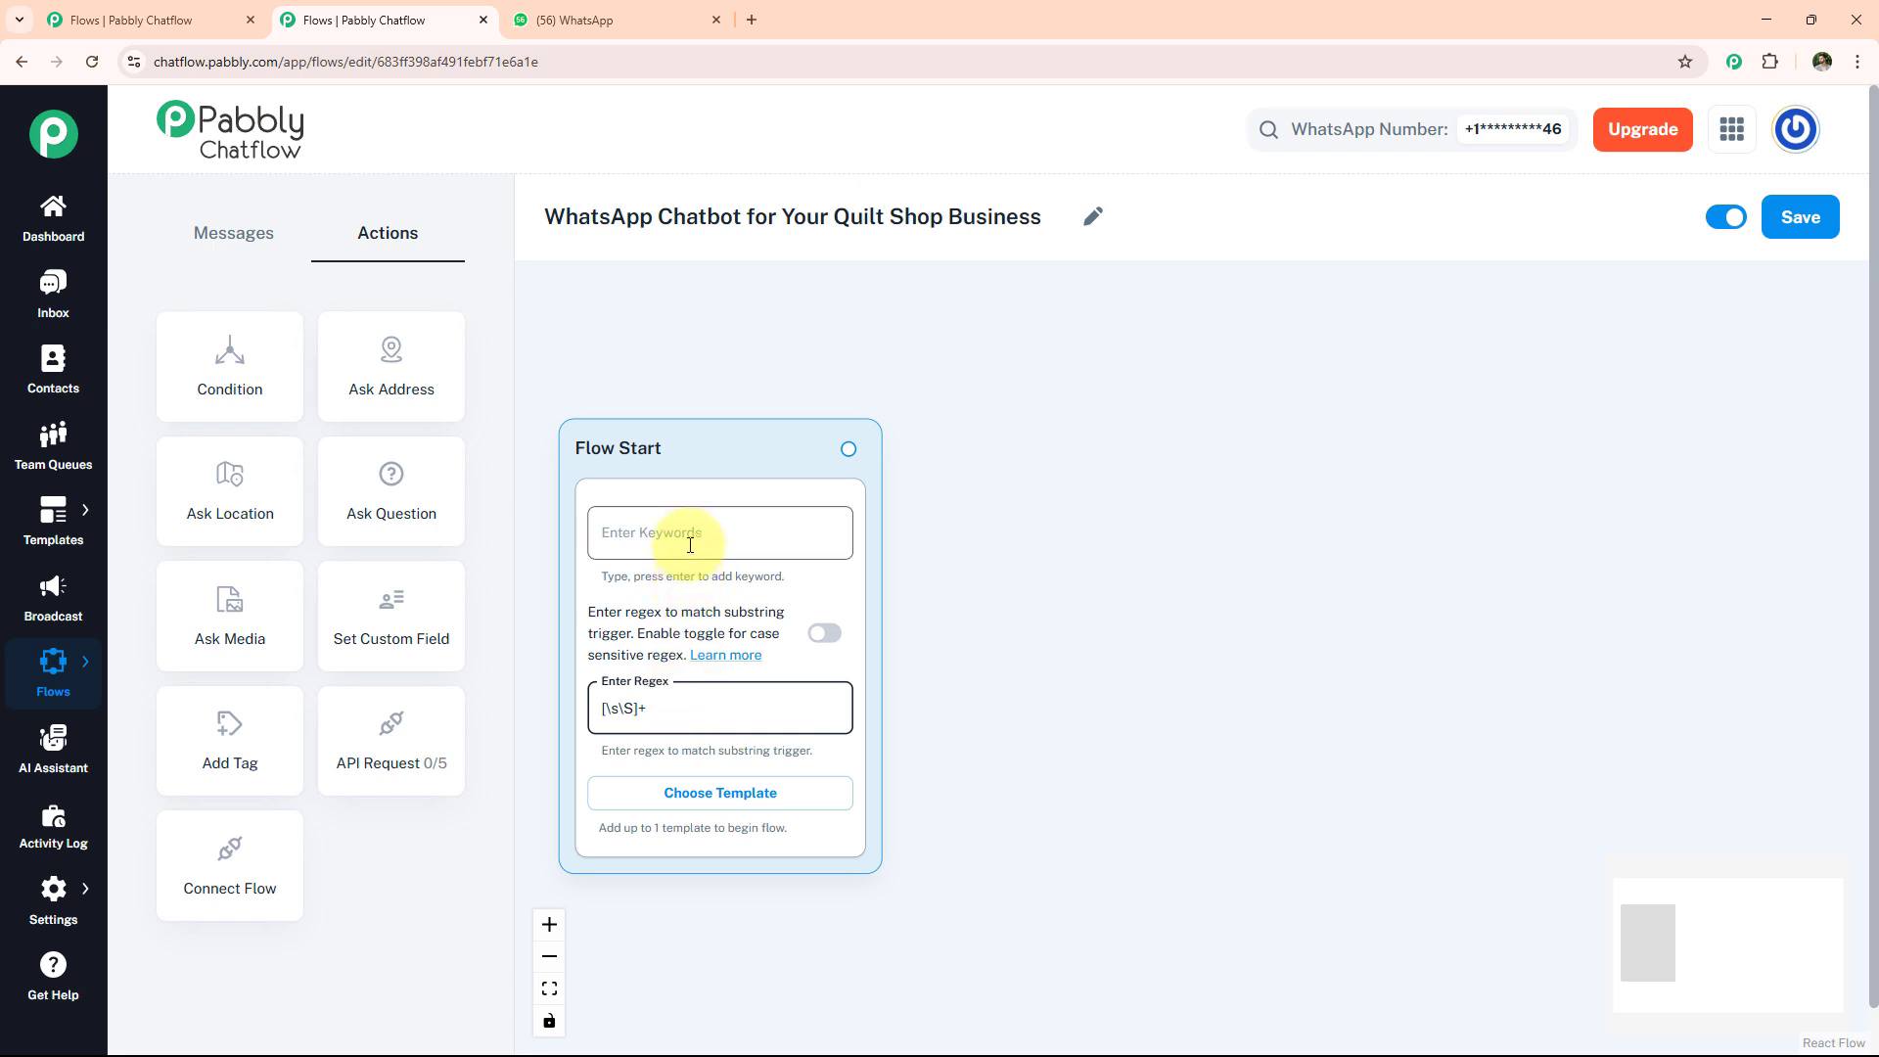
left_click(1230, 559)
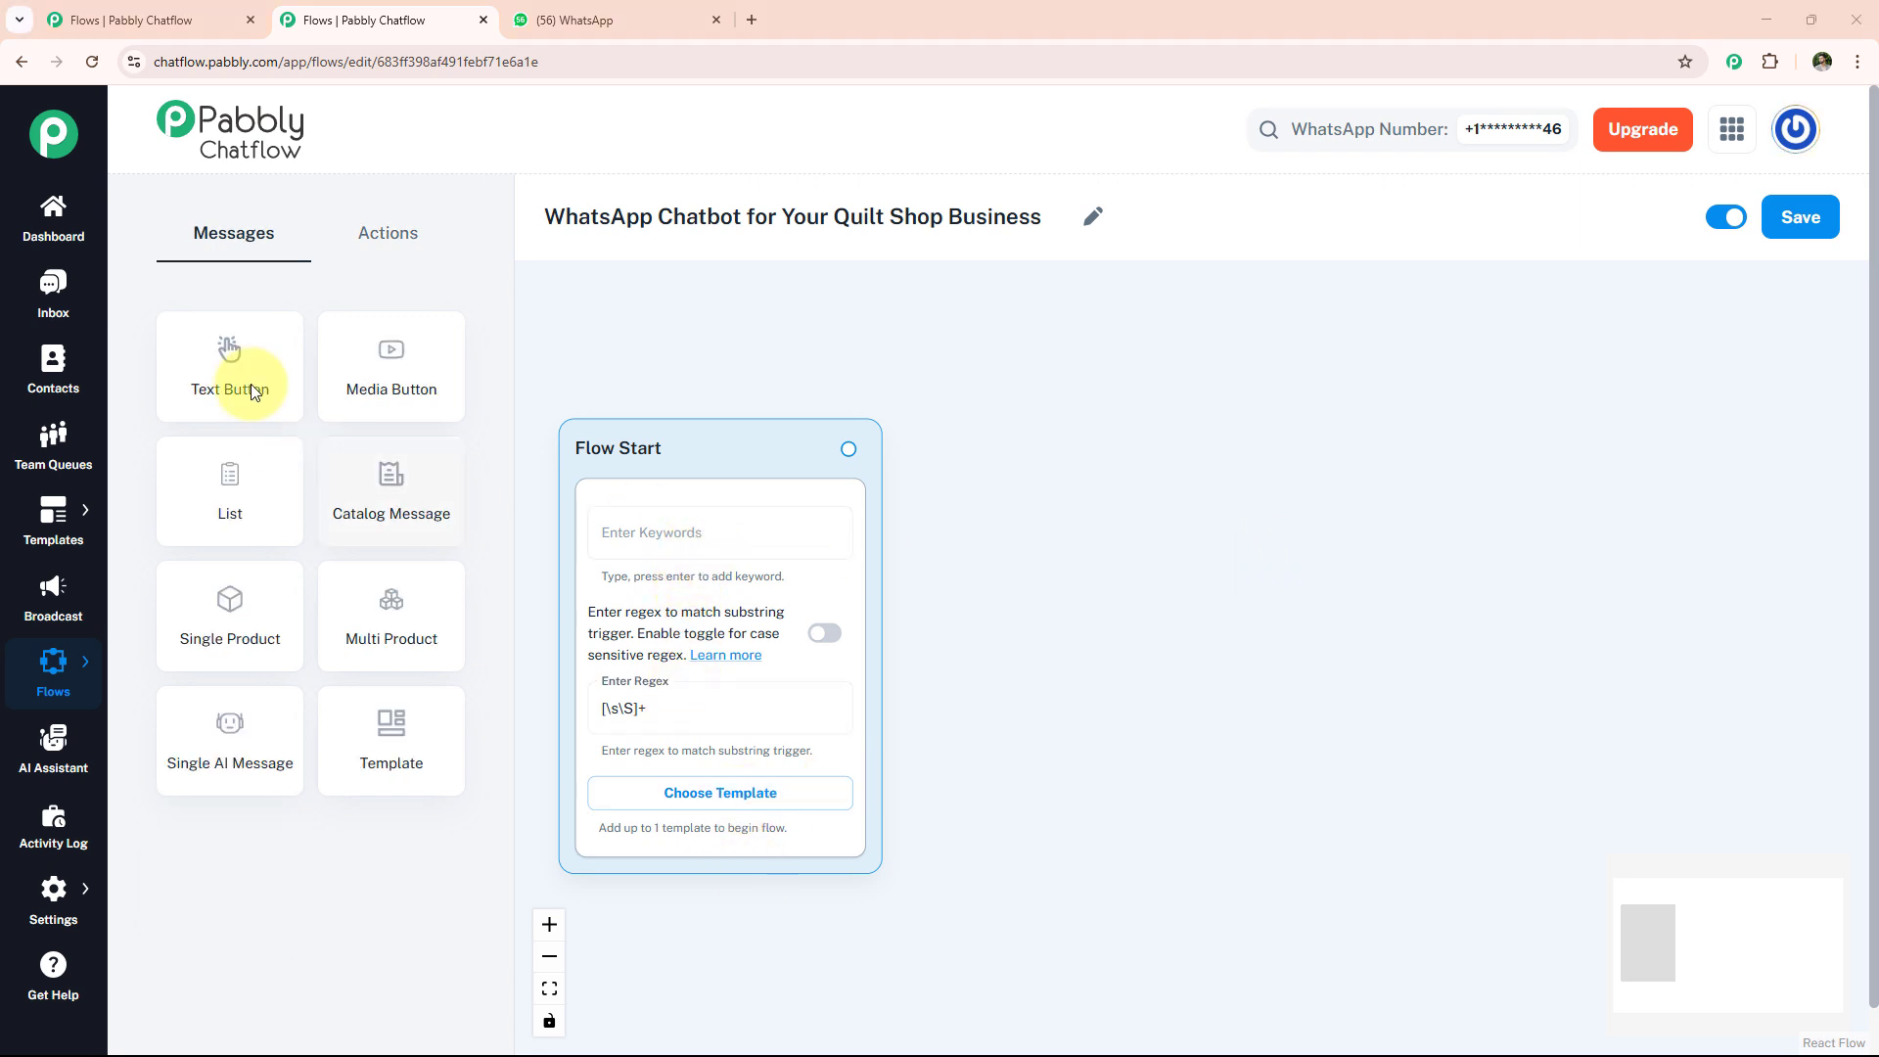
Step: Add a Text Button message reading 'Hi there! 👋 Welcome to *CozyPatch Quilt Shop* –your cozy corner for quilts, fabrics, and handmade comfort! 🧵 ✨'
left_click_drag(224, 349, 998, 436)
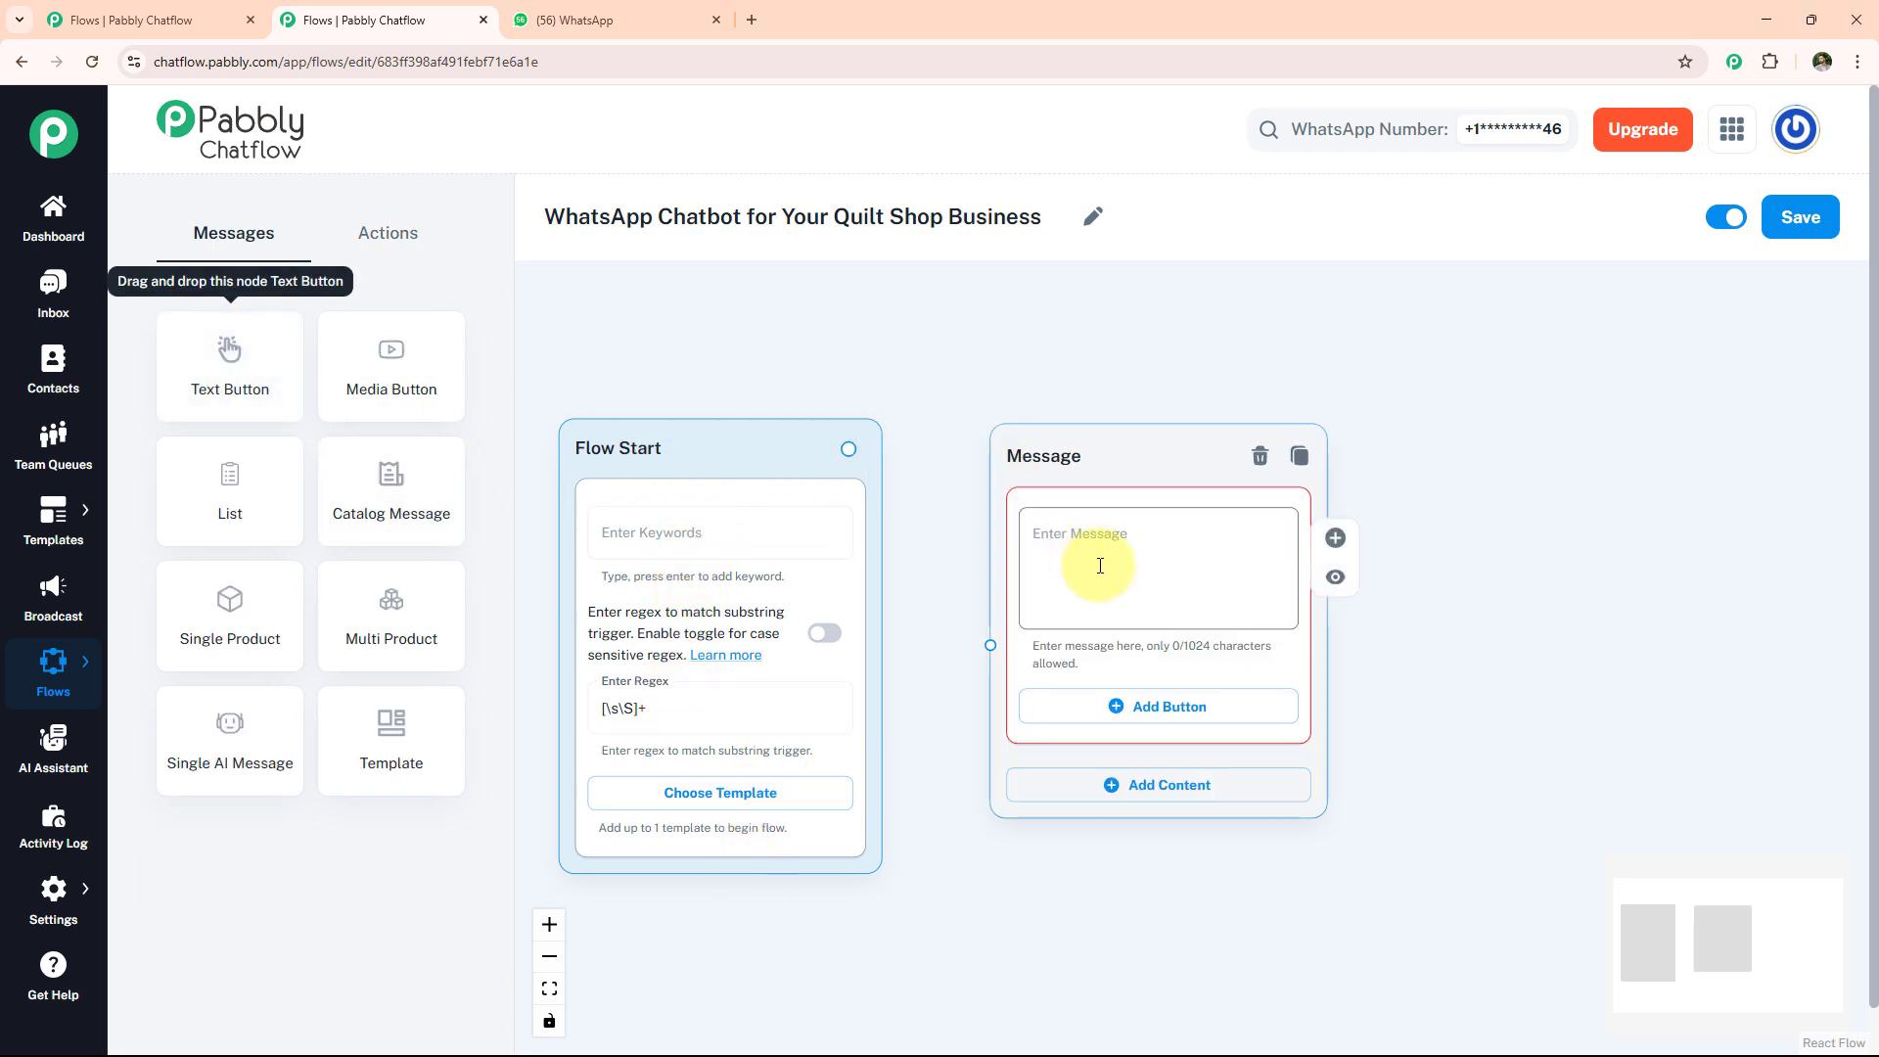
left_click(1099, 562)
type("Hi there! 👋 Welcome to *CozyPatch Quilt Shop* –your cozy corner for quilts, fabrics, and handmade comfort! 🧵 ✨")
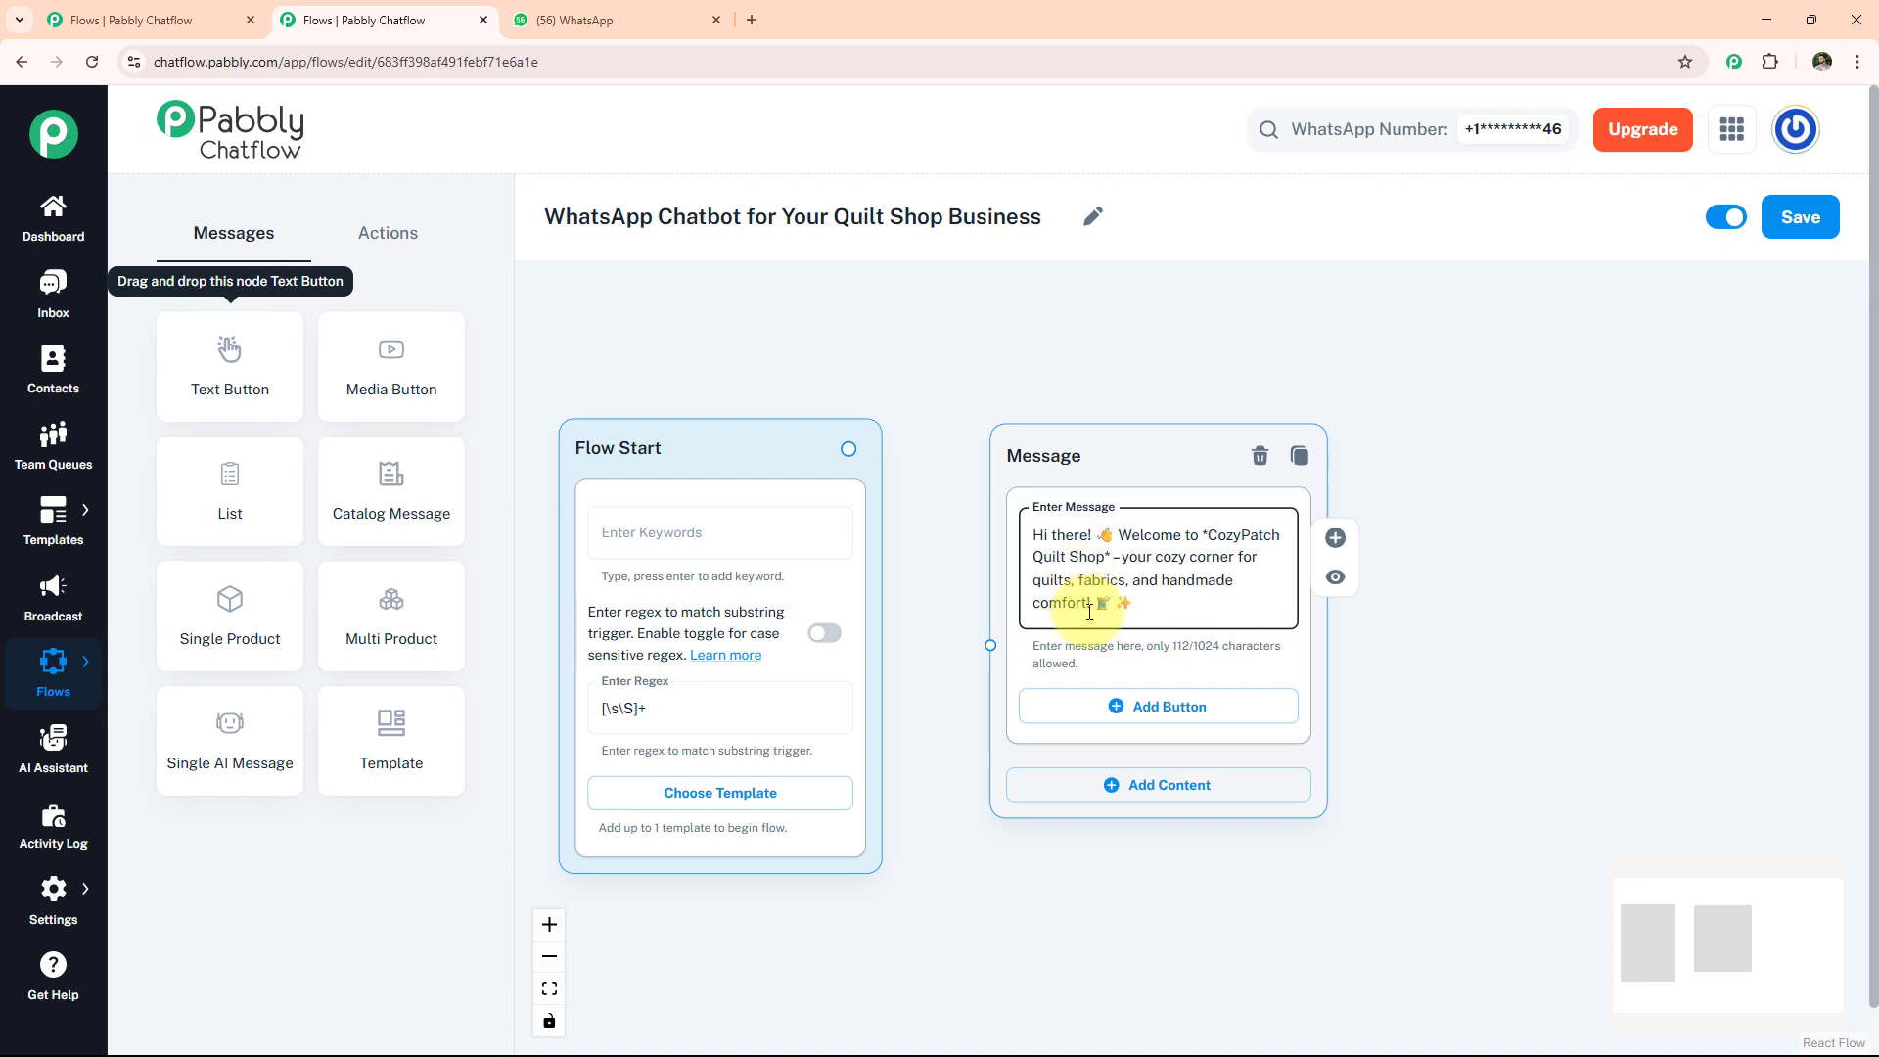
Step: Give the welcome message the buttons '🧵 Browse Fabrics' and '🛒 Order a Quilt', and link Flow Start to it
left_click(1153, 715)
left_click(1149, 719)
type("🧵 Browse Fabrics")
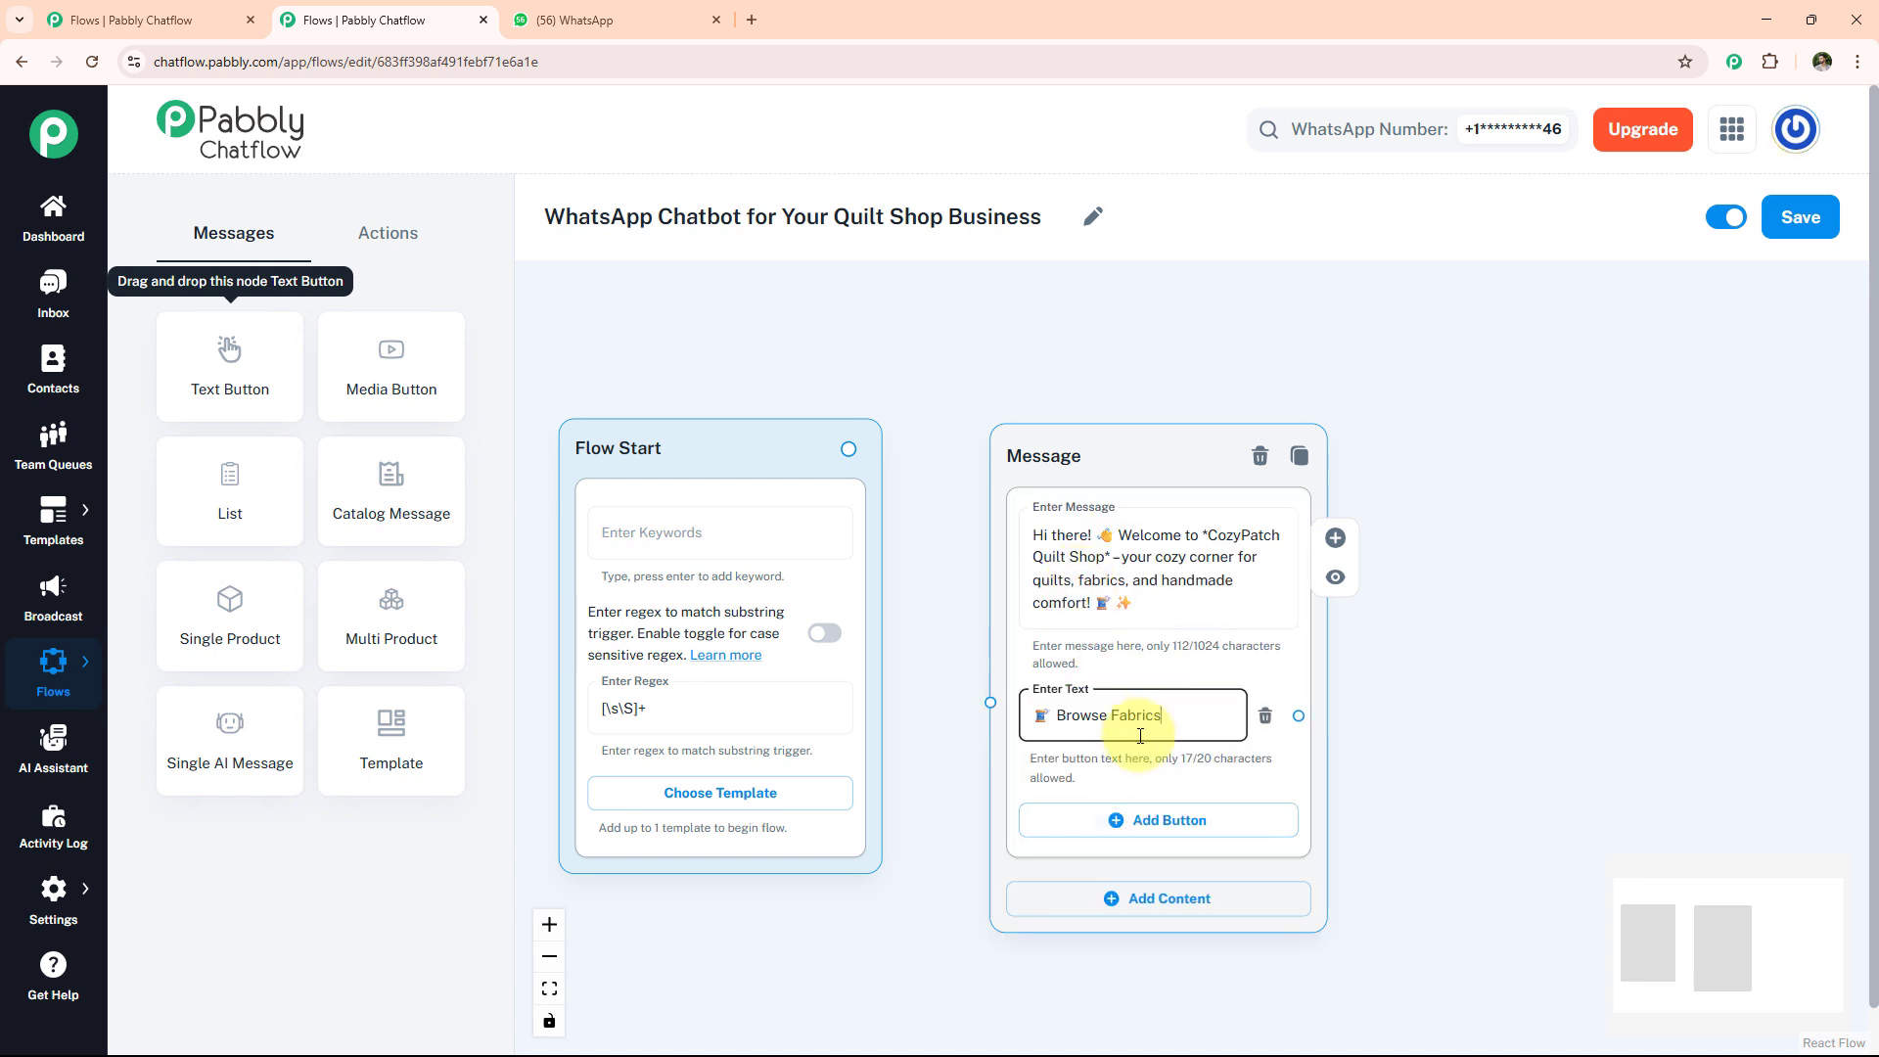
left_click(1145, 820)
left_click(1146, 821)
type("🛒 Order a Quilt")
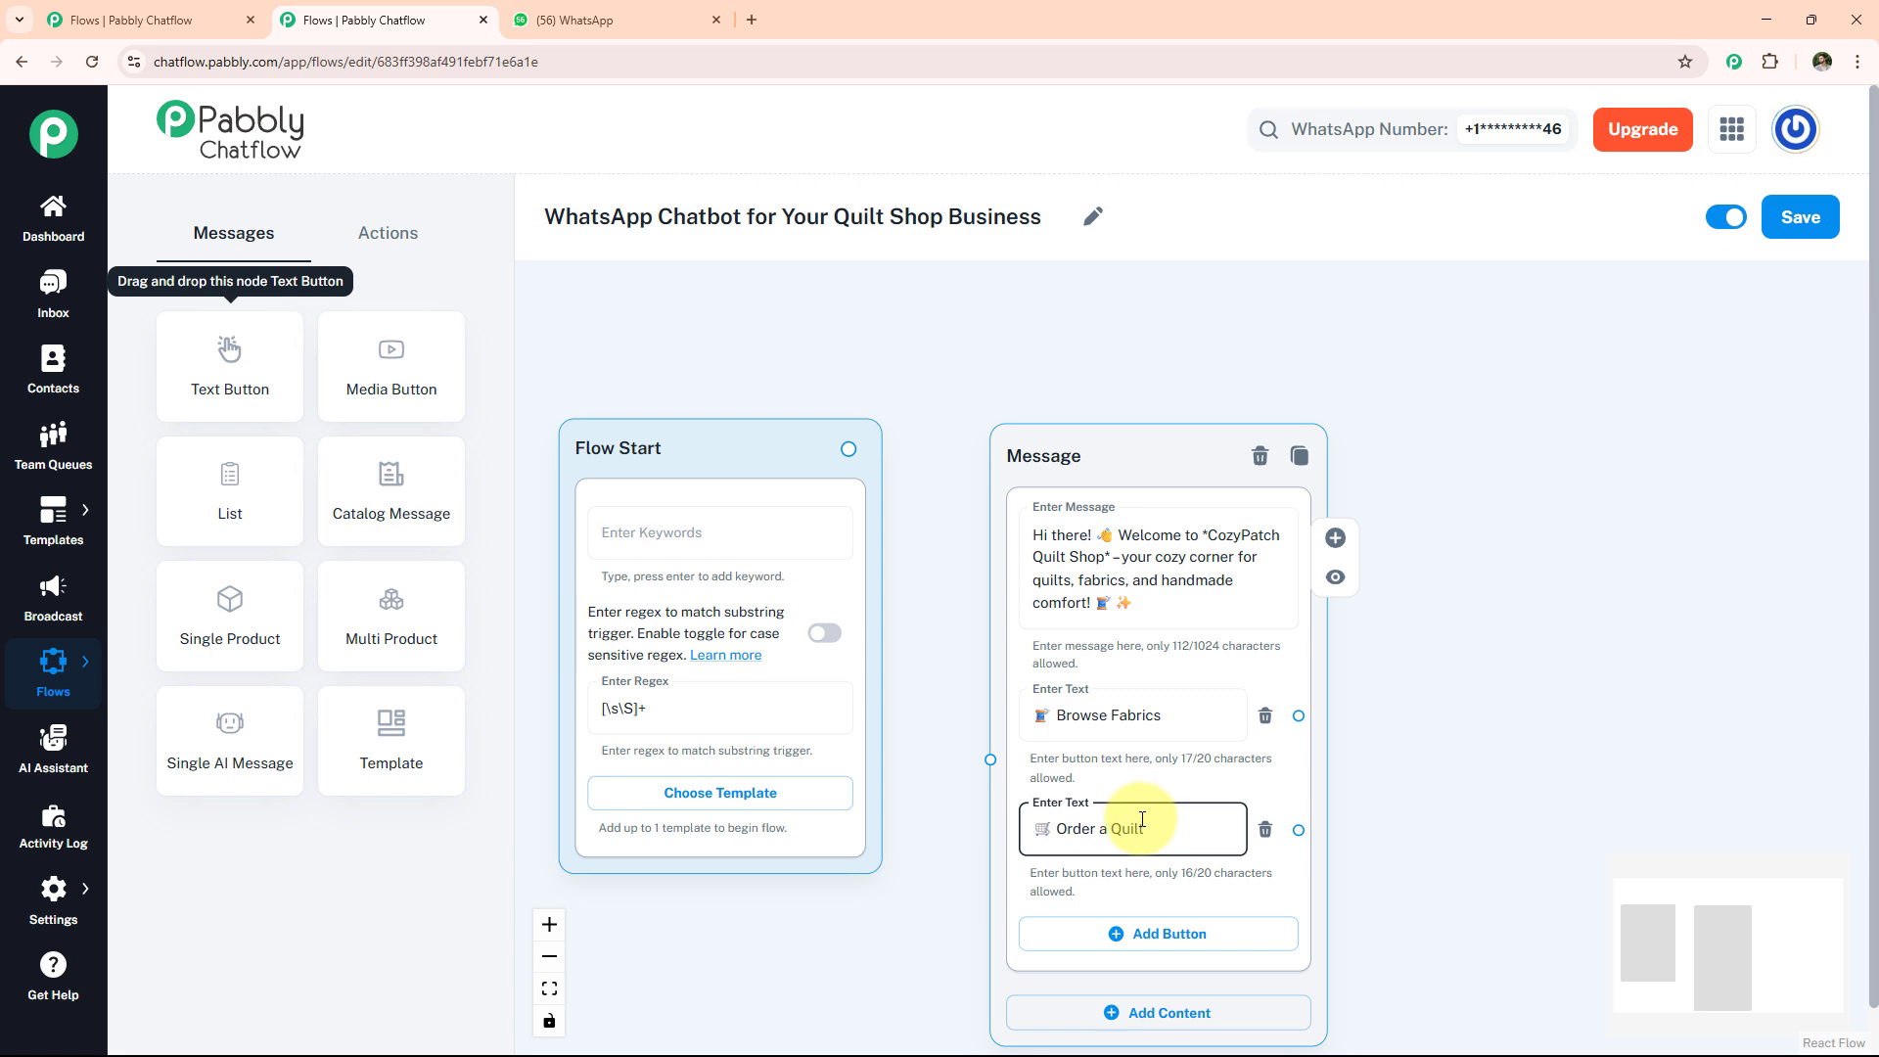
left_click_drag(844, 446, 991, 760)
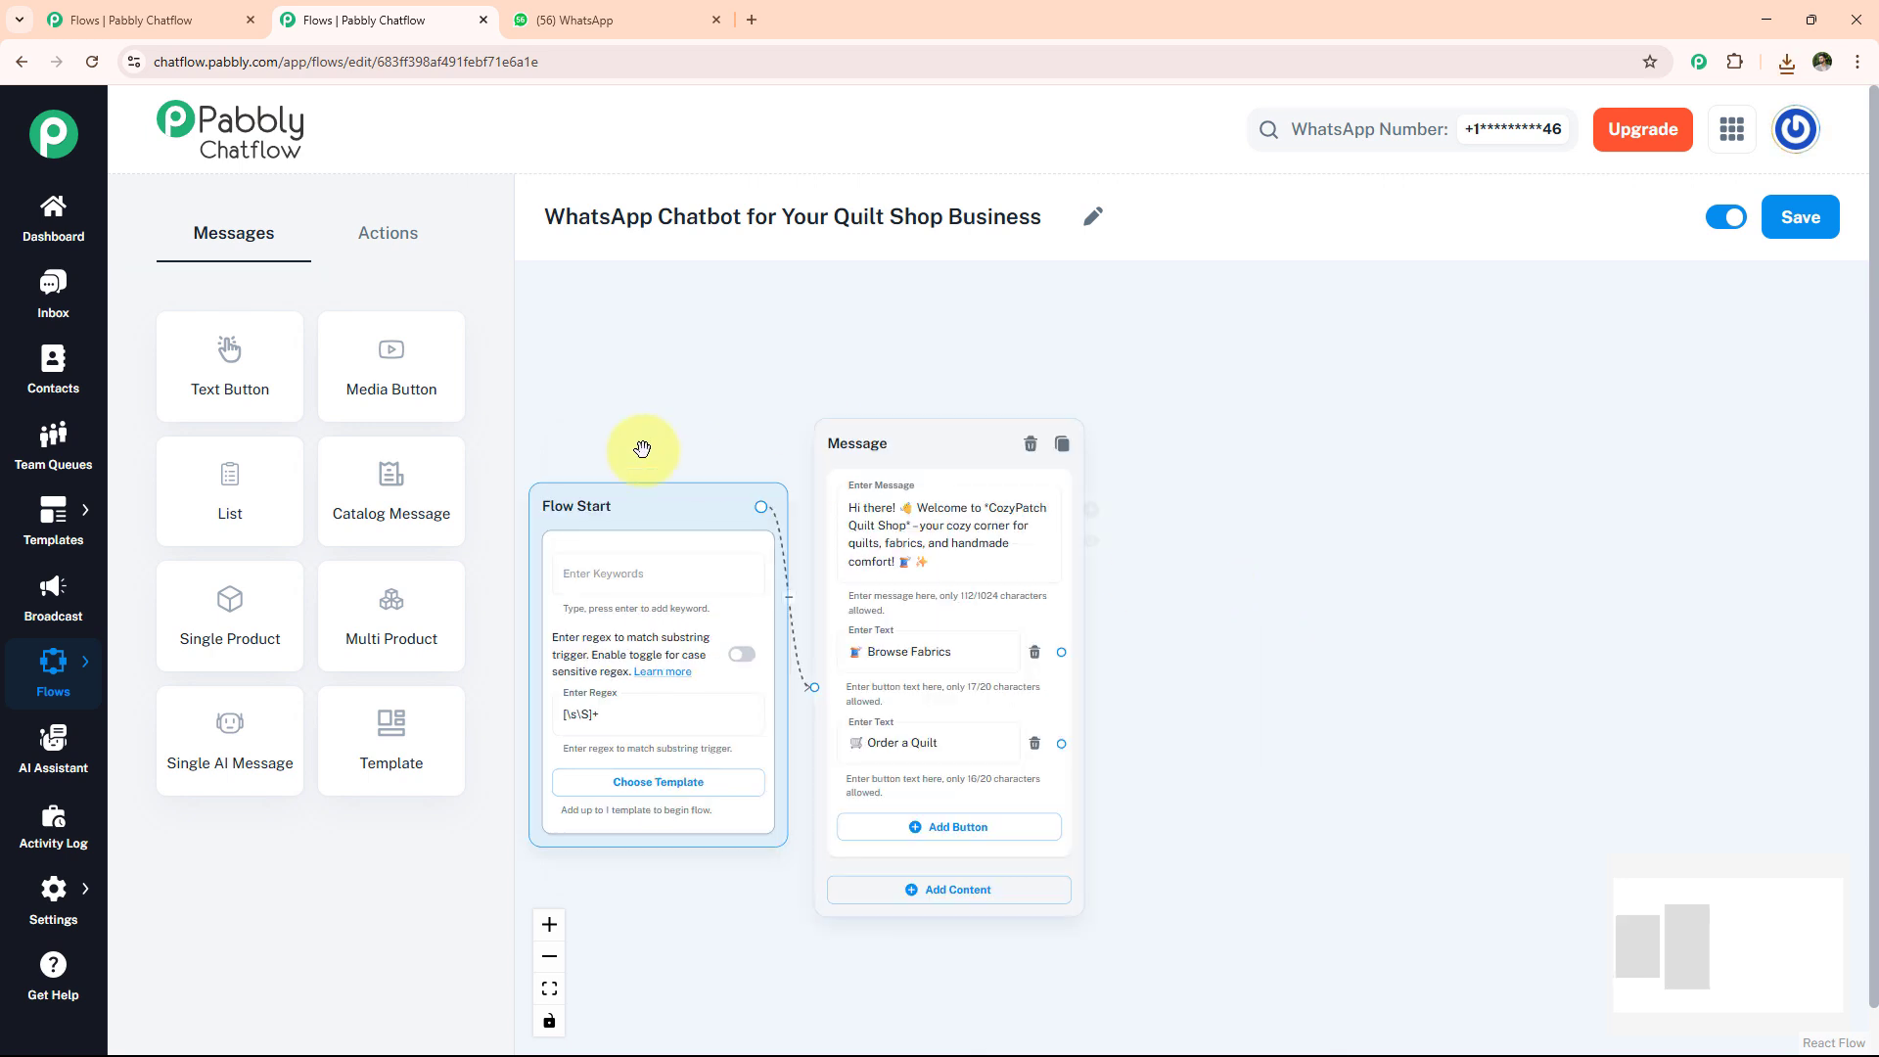
Step: Add a Media Button message beside the welcome message and upload today's 12 KB JPG from Downloads
left_click_drag(392, 370, 1186, 438)
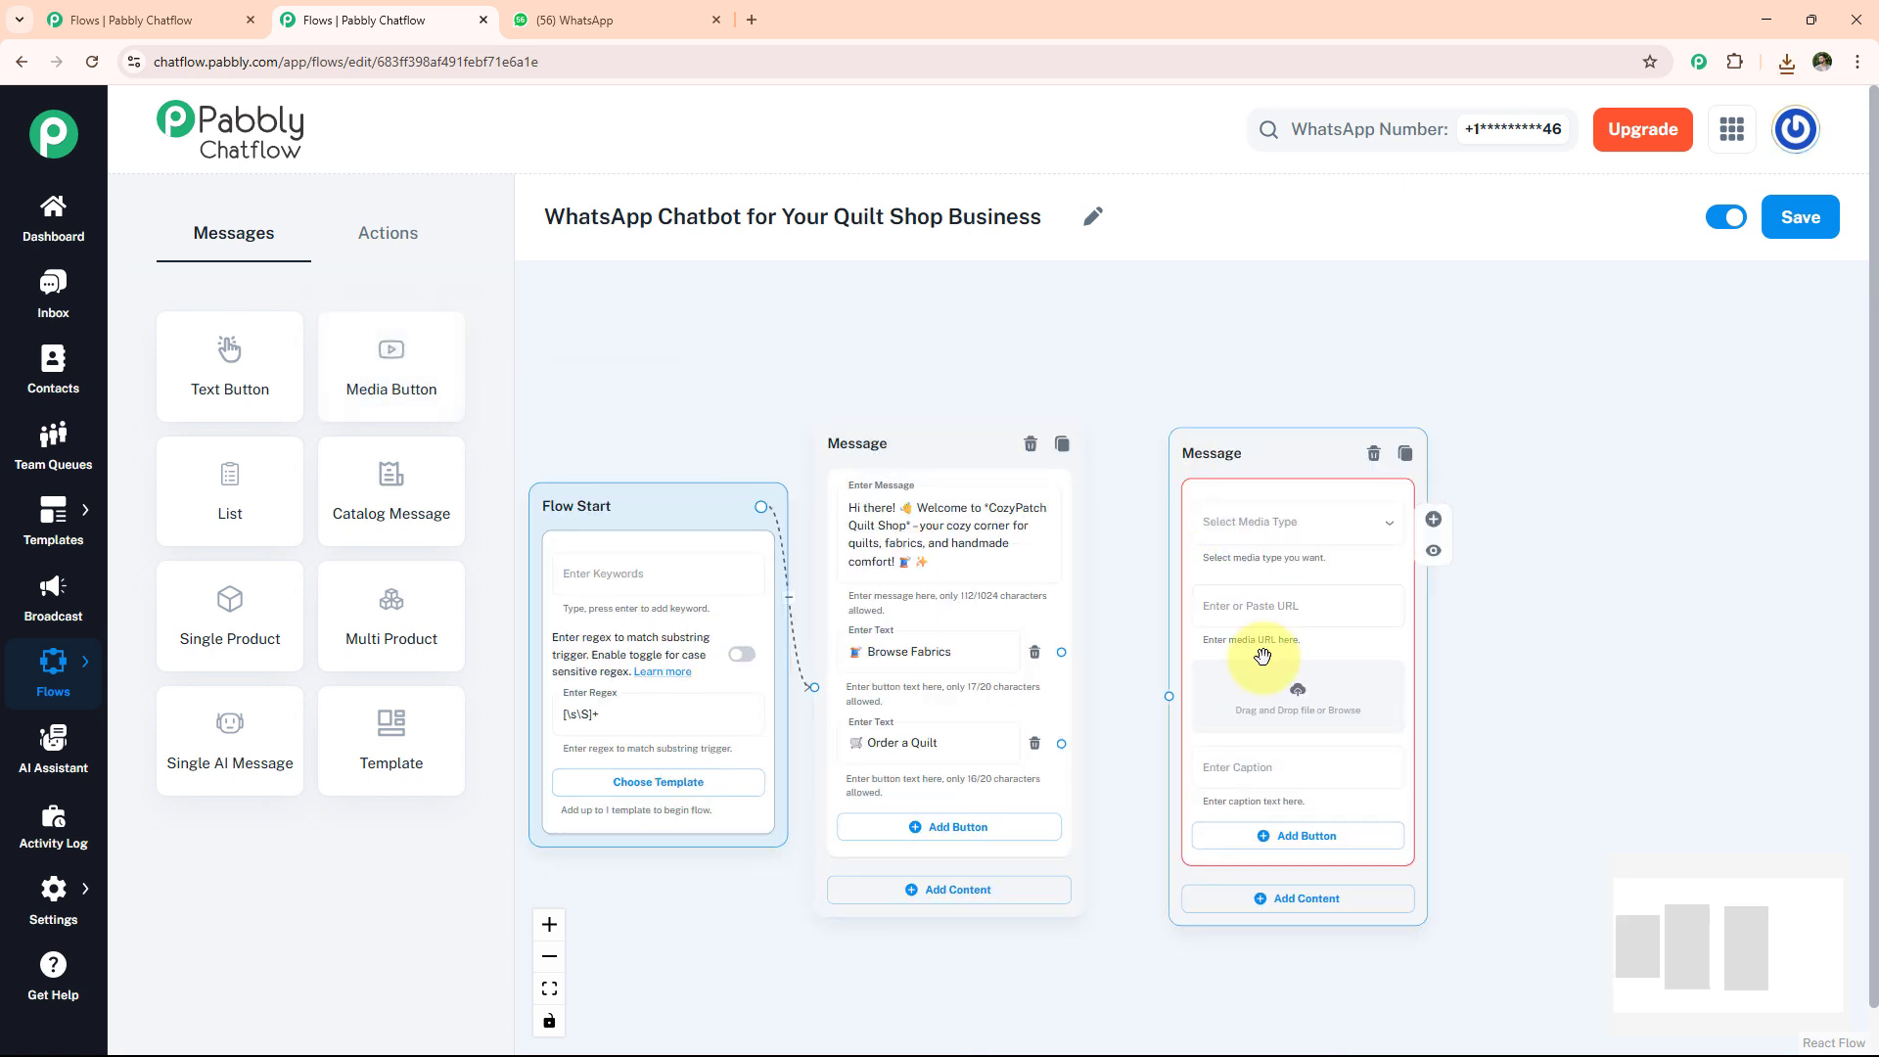
left_click(1296, 695)
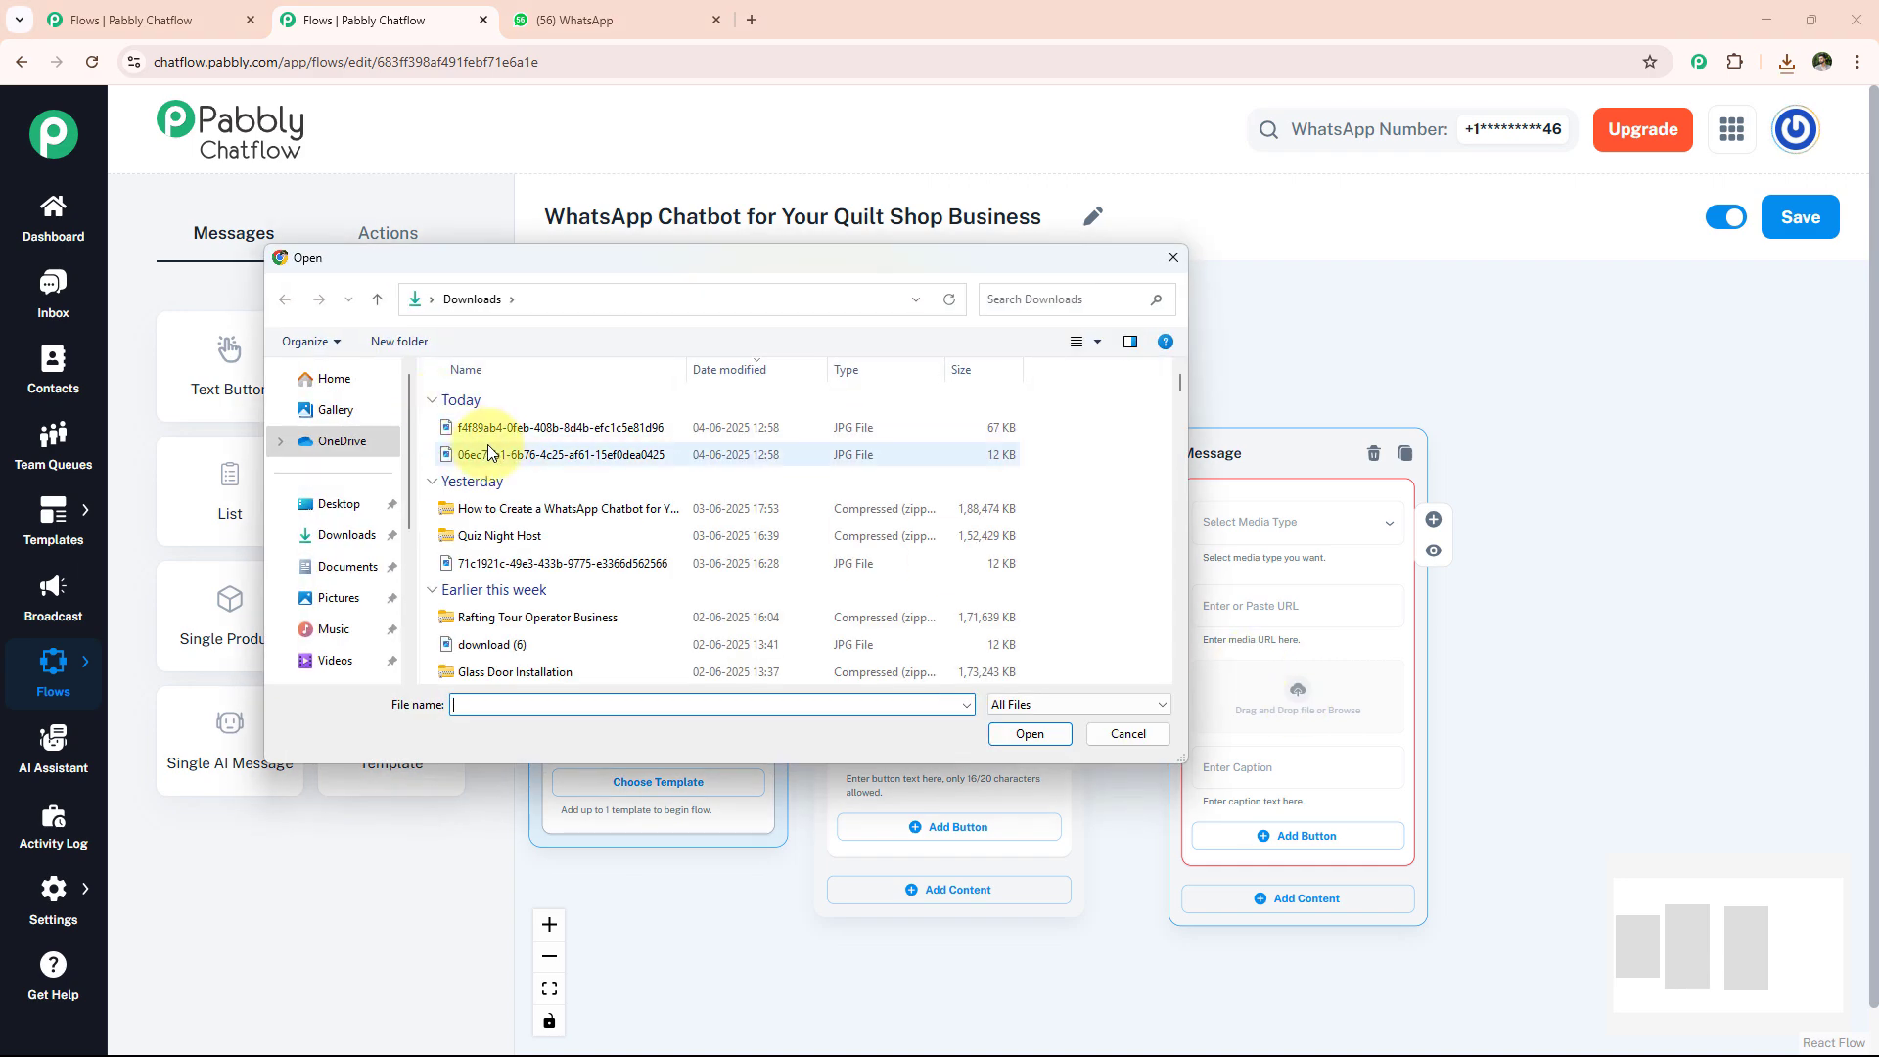
left_click(509, 454)
left_click(1037, 733)
Step: Caption the first image 'Cotton Prints' and add an 'Order Now' button to it
left_click(1308, 618)
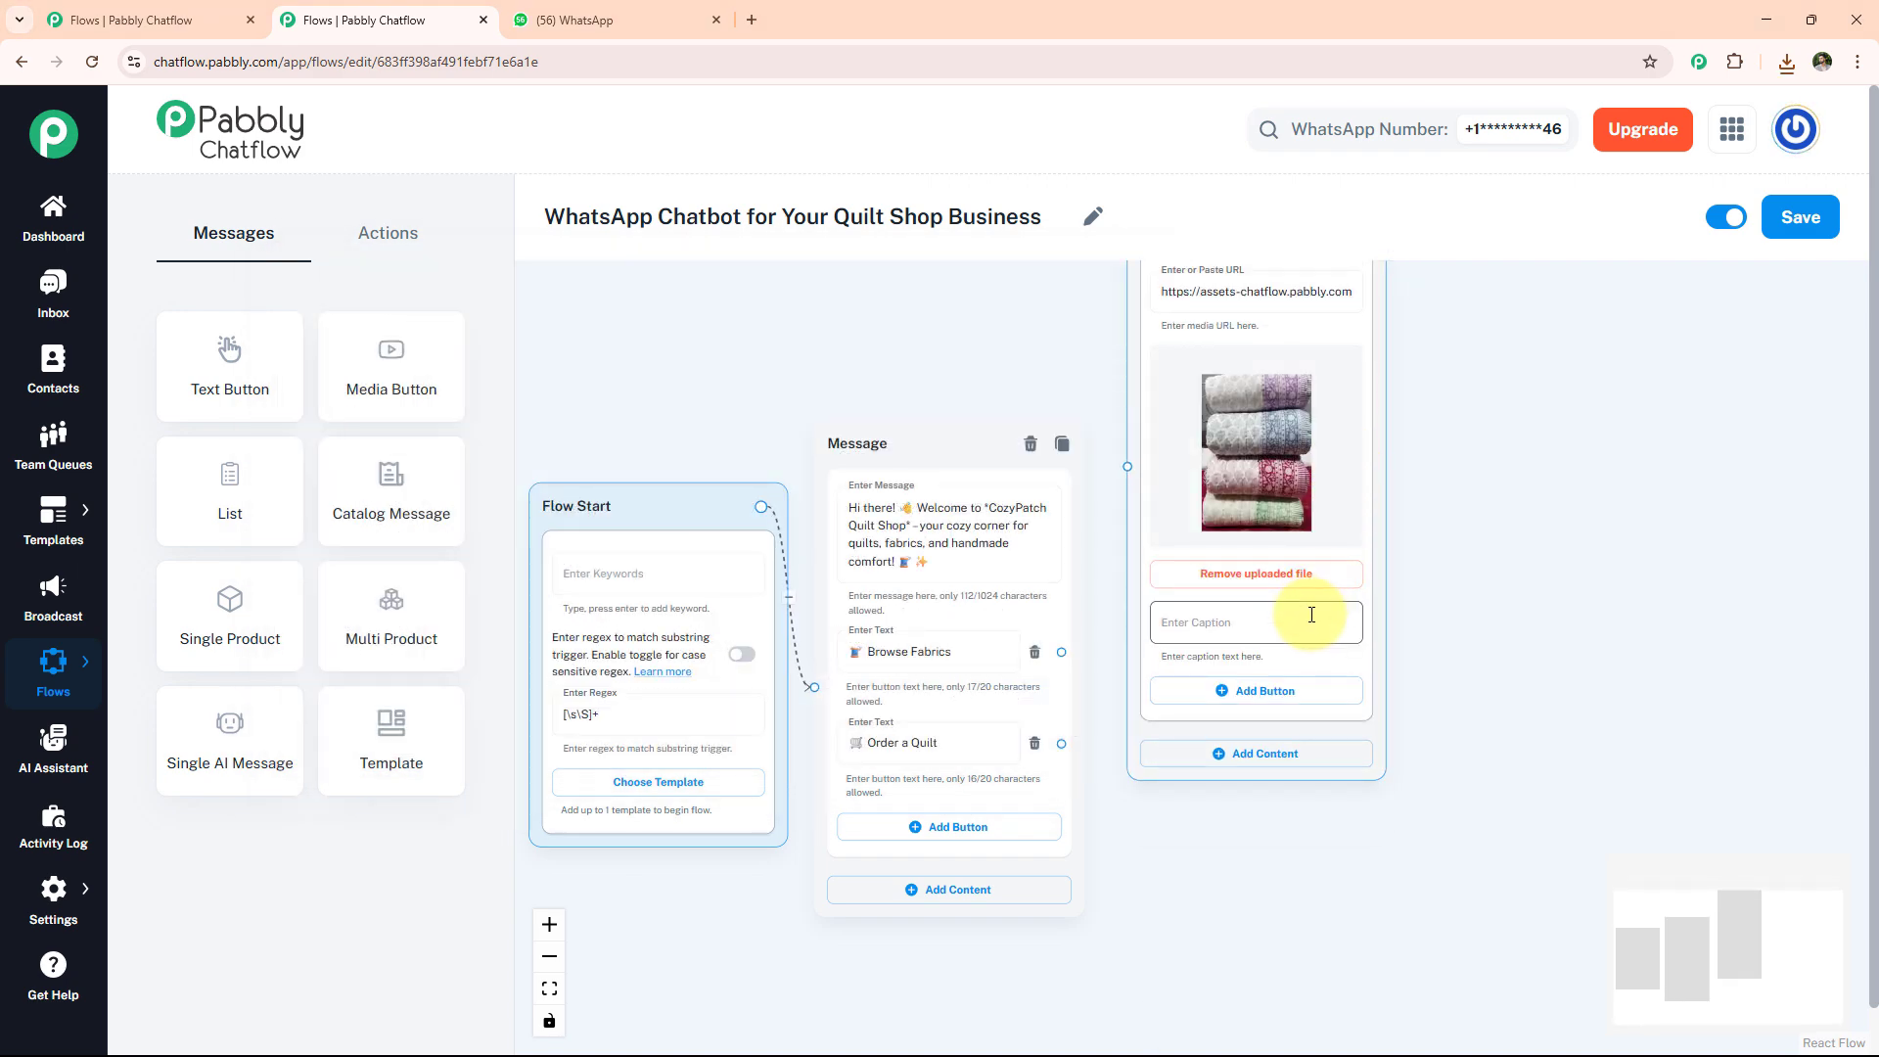
type("Cotton Prints")
left_click(1302, 692)
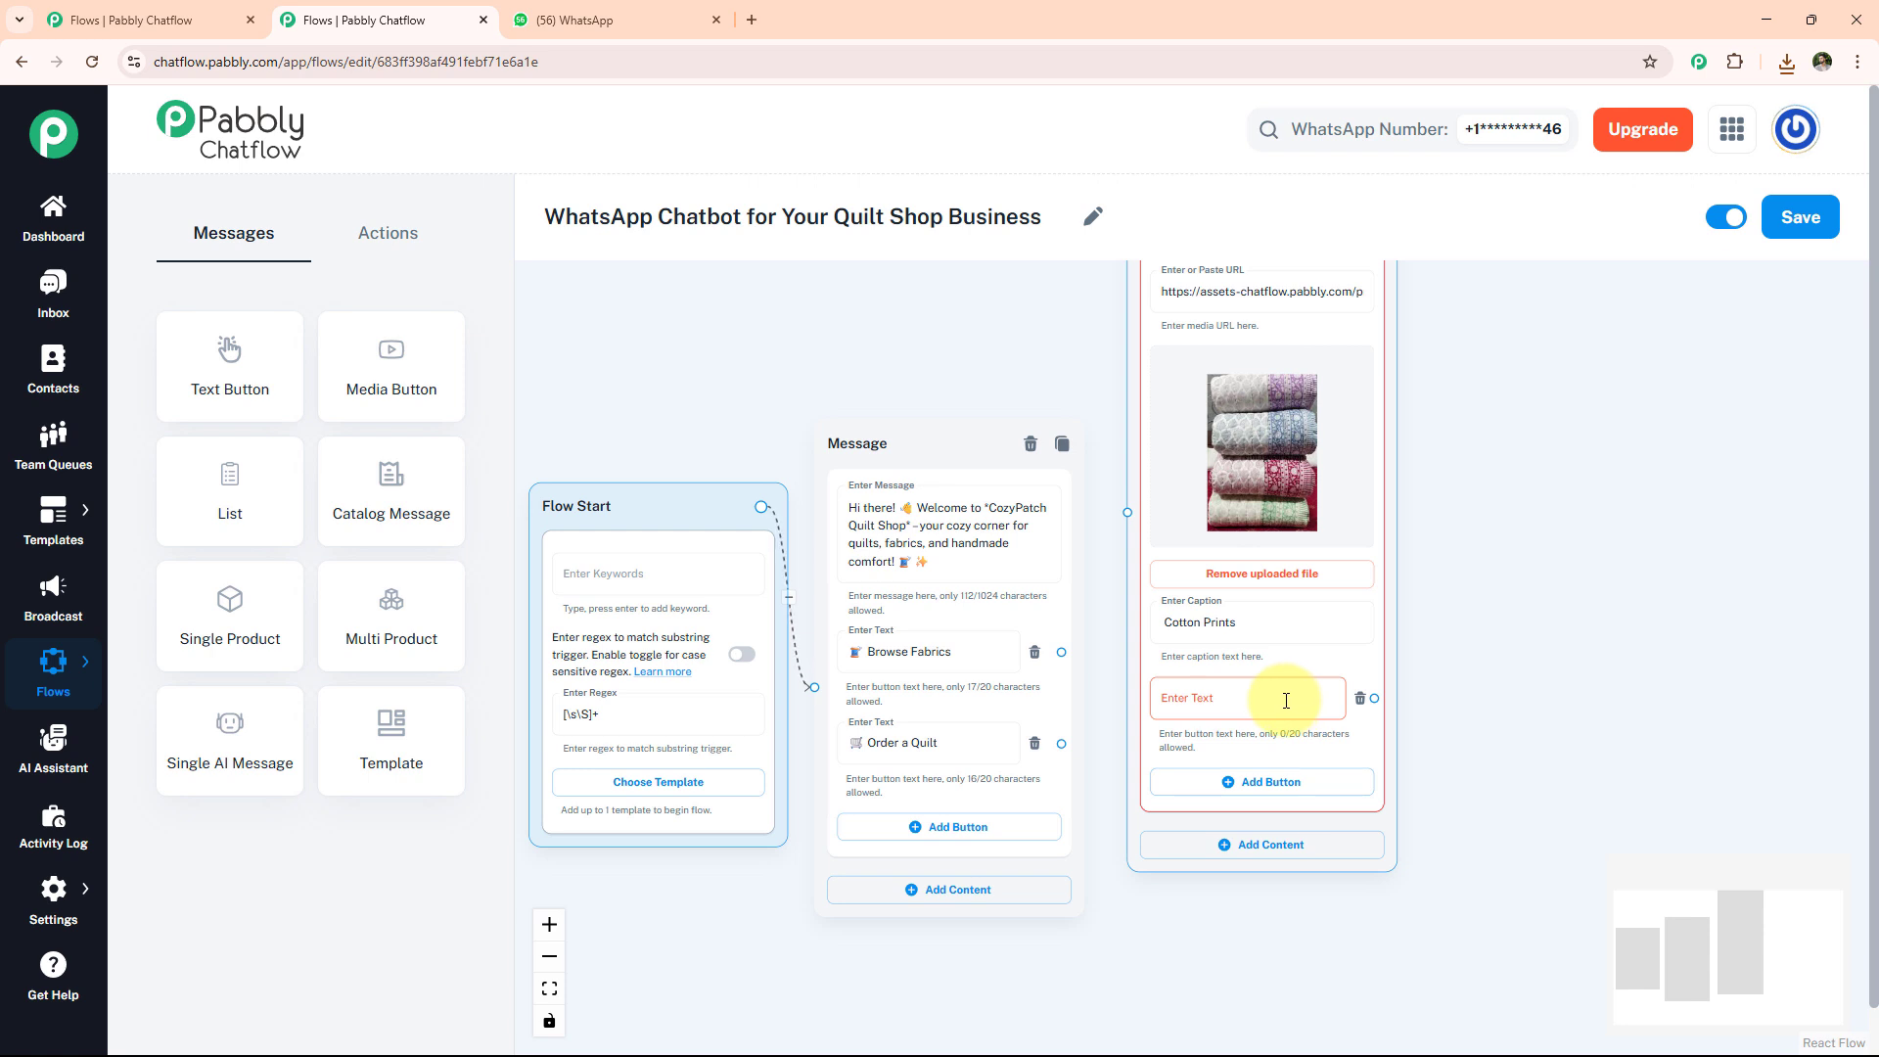
left_click(1285, 701)
type("Order Now")
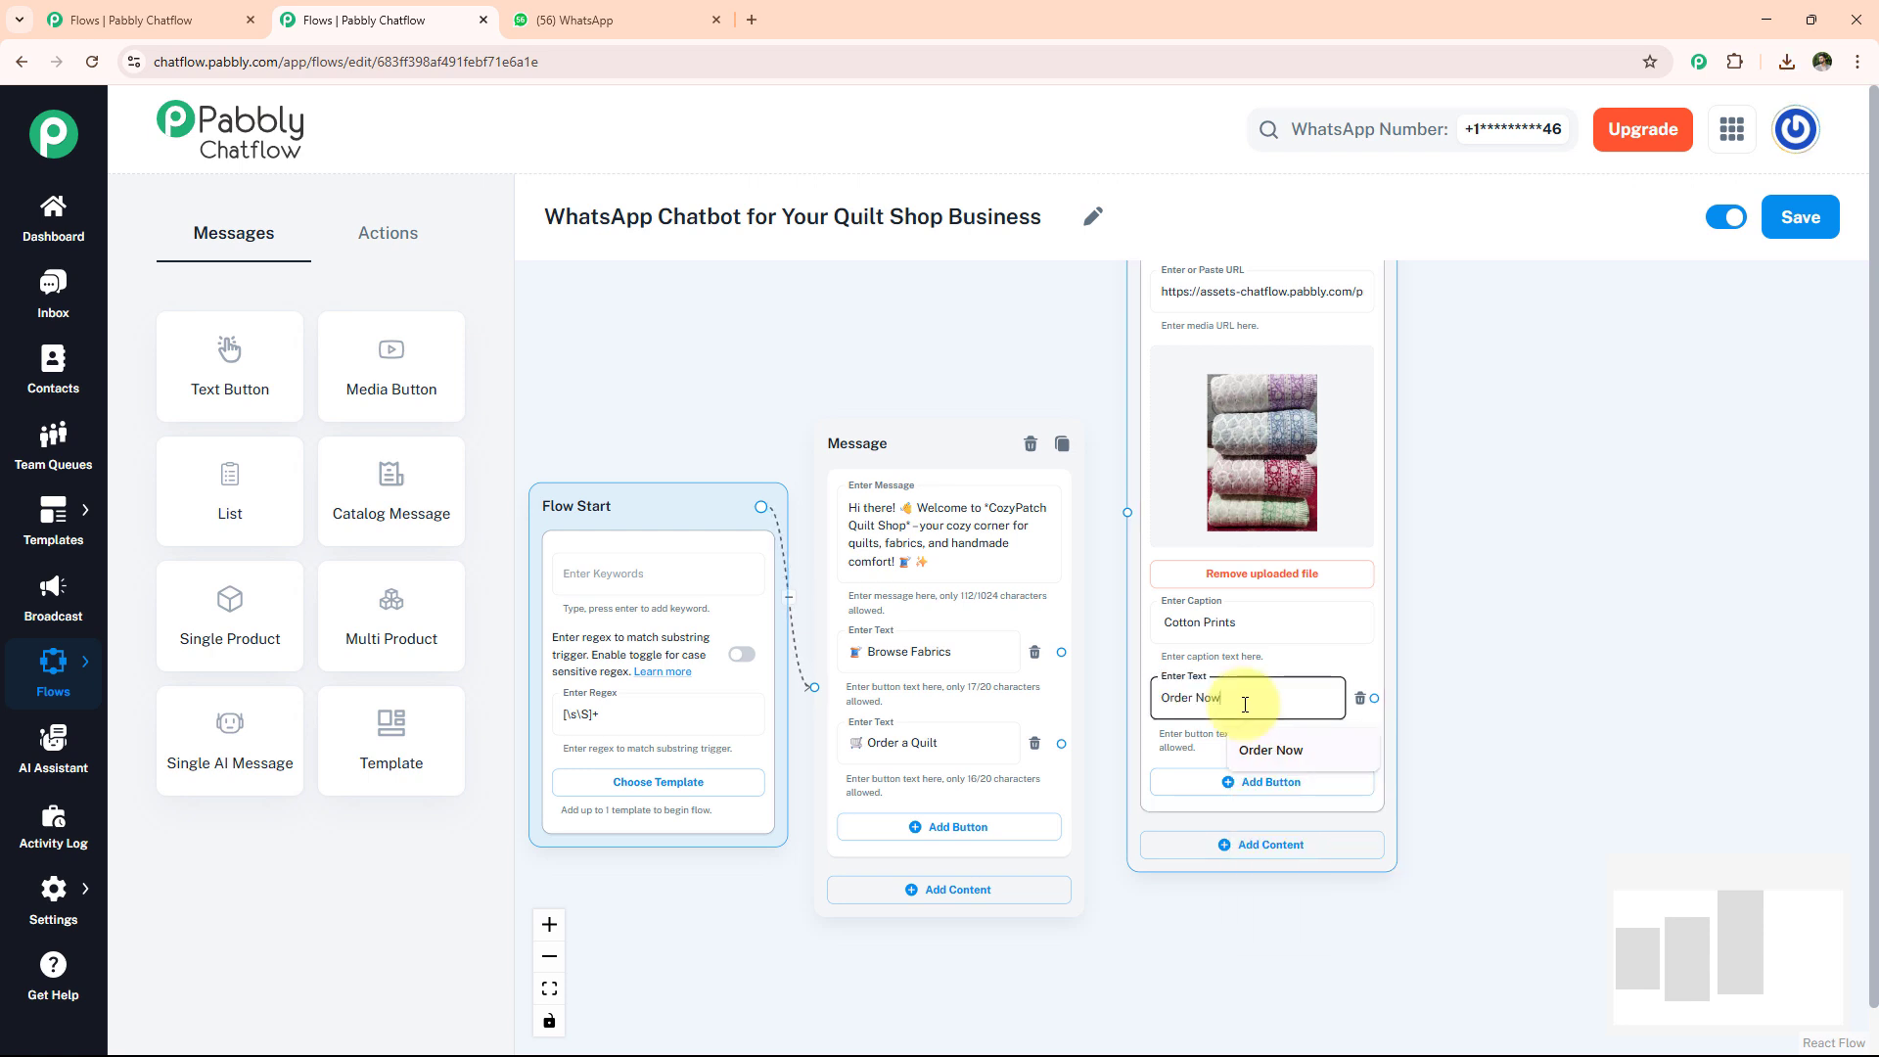
Step: Add a second media block to the same message and upload the folded fabric bundle image
left_click(1254, 855)
left_click(1223, 940)
scroll(1351, 930, "down", 1)
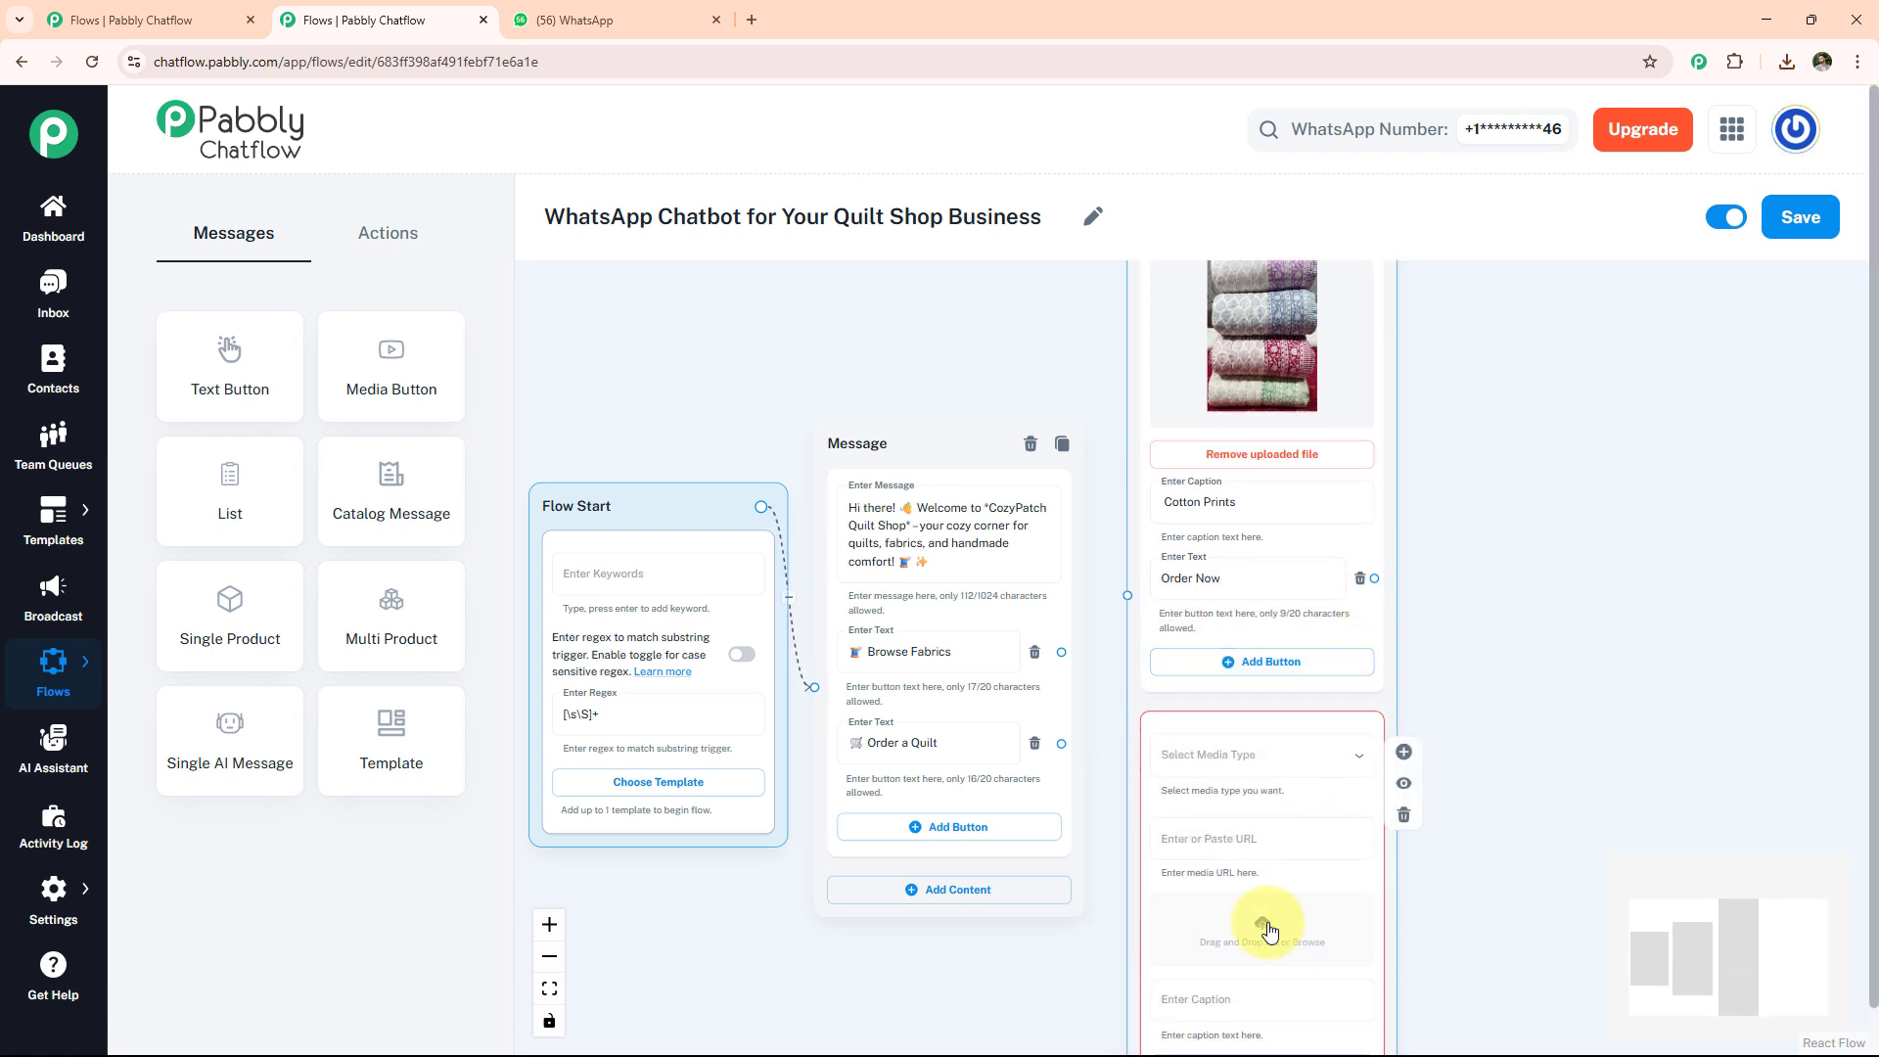
left_click(1266, 929)
left_click(587, 419)
left_click(1028, 725)
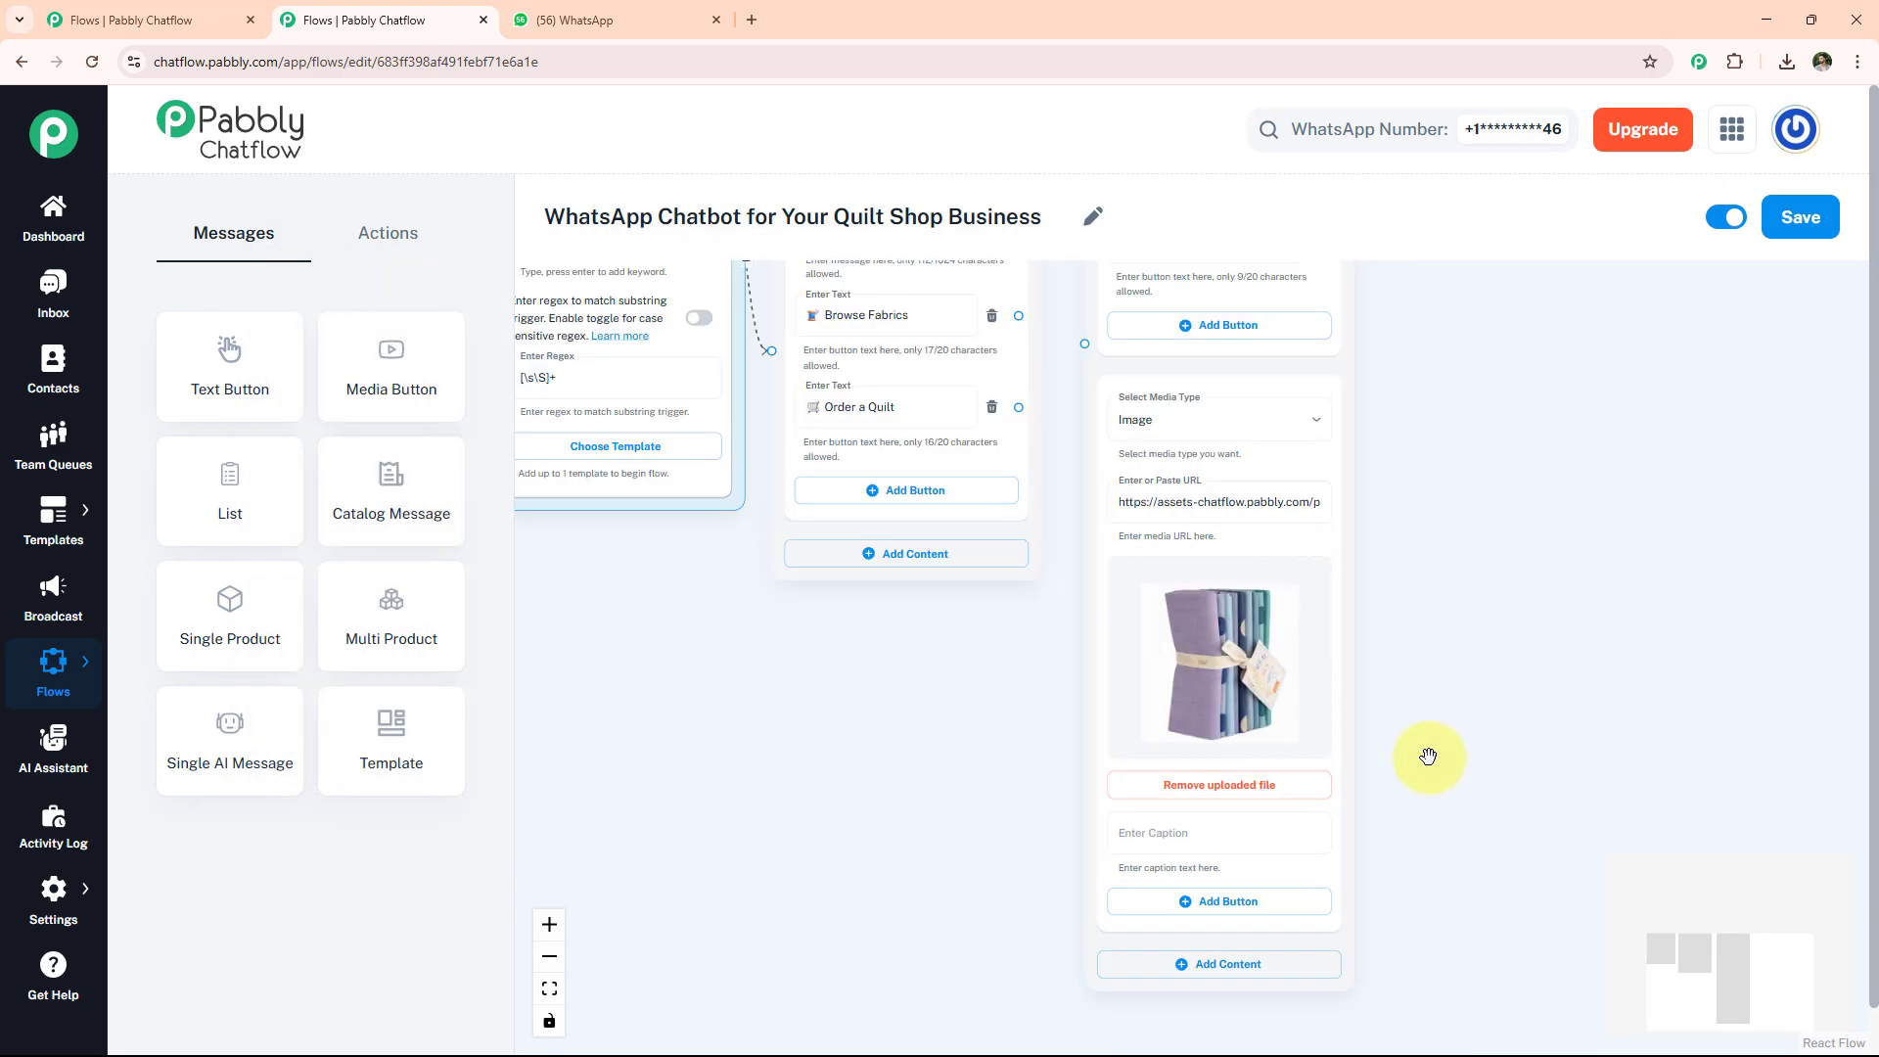
Step: Caption the second image 'Seasonal Fabrics' and add an 'Order Now' button to it
left_click(1215, 825)
left_click(1223, 881)
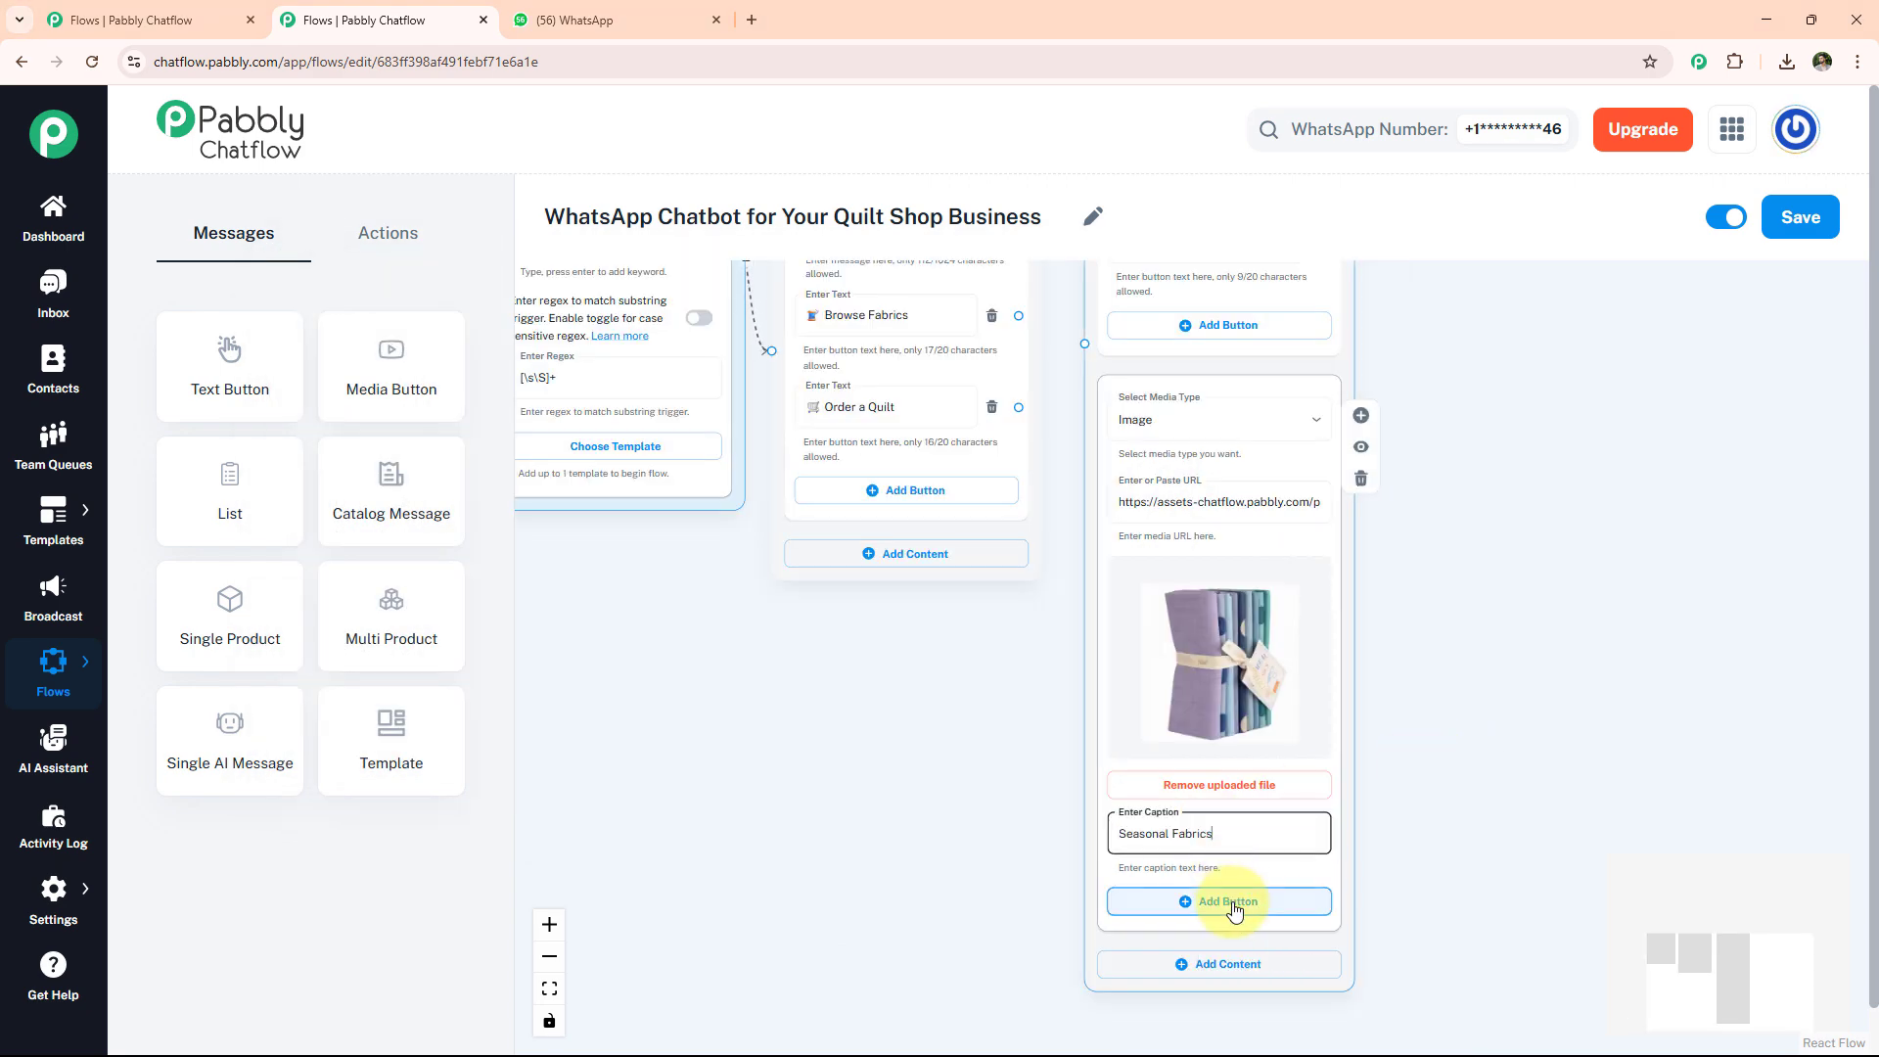
left_click(1229, 901)
left_click(1229, 901)
type("Order Now")
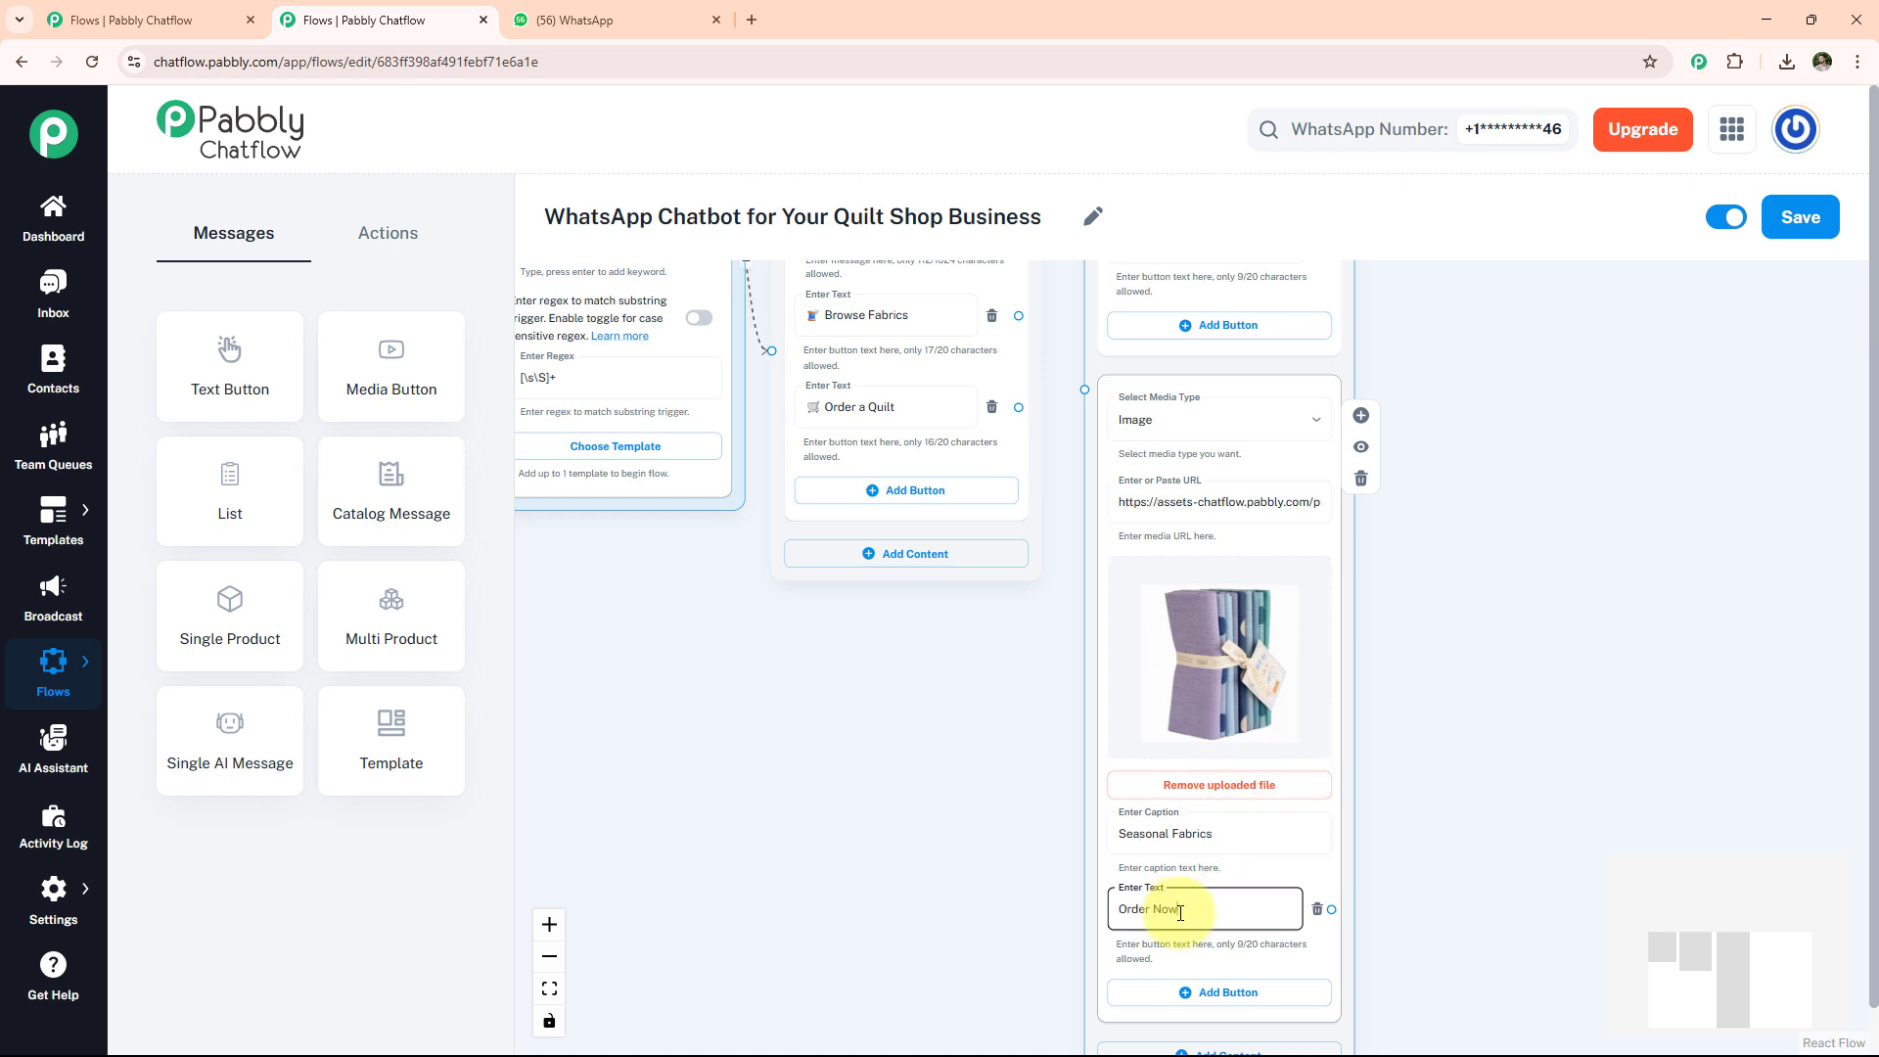
Step: Link the Browse Fabrics button to the media message and save the flow
left_click_drag(1015, 313, 1084, 390)
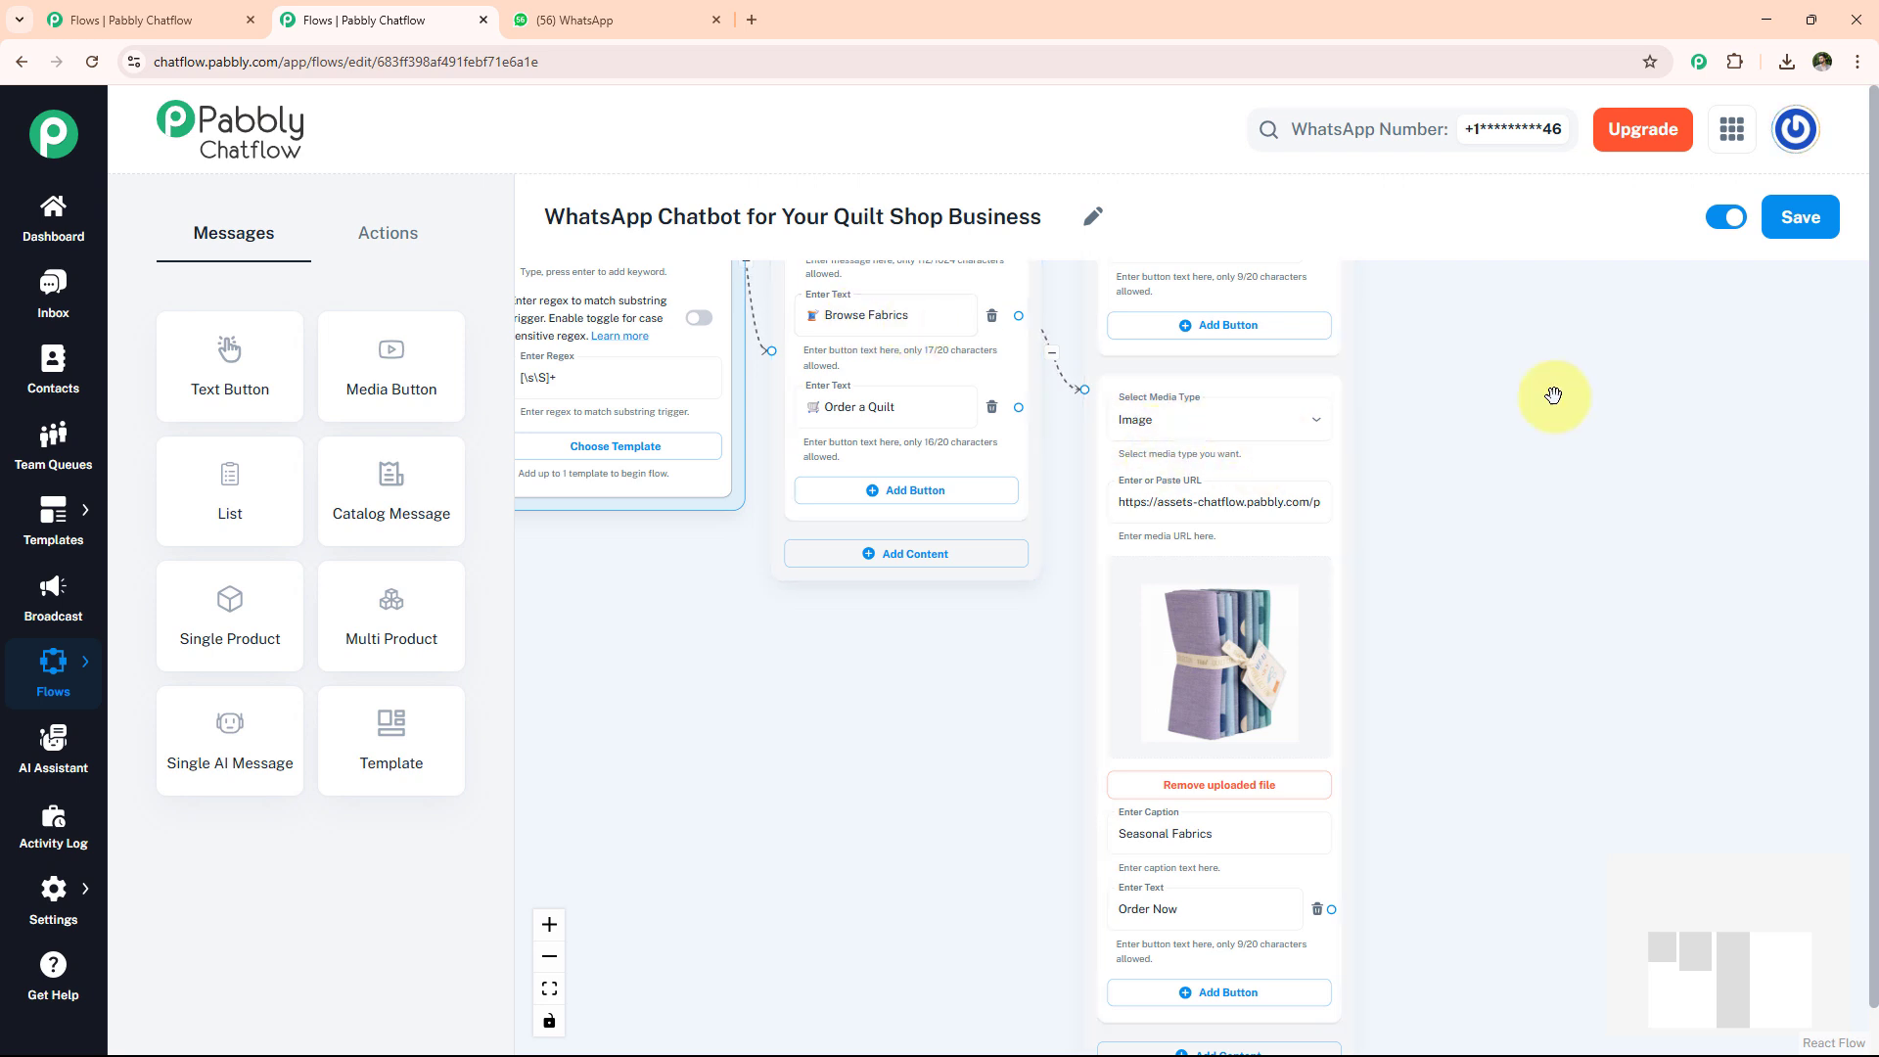
left_click(1799, 217)
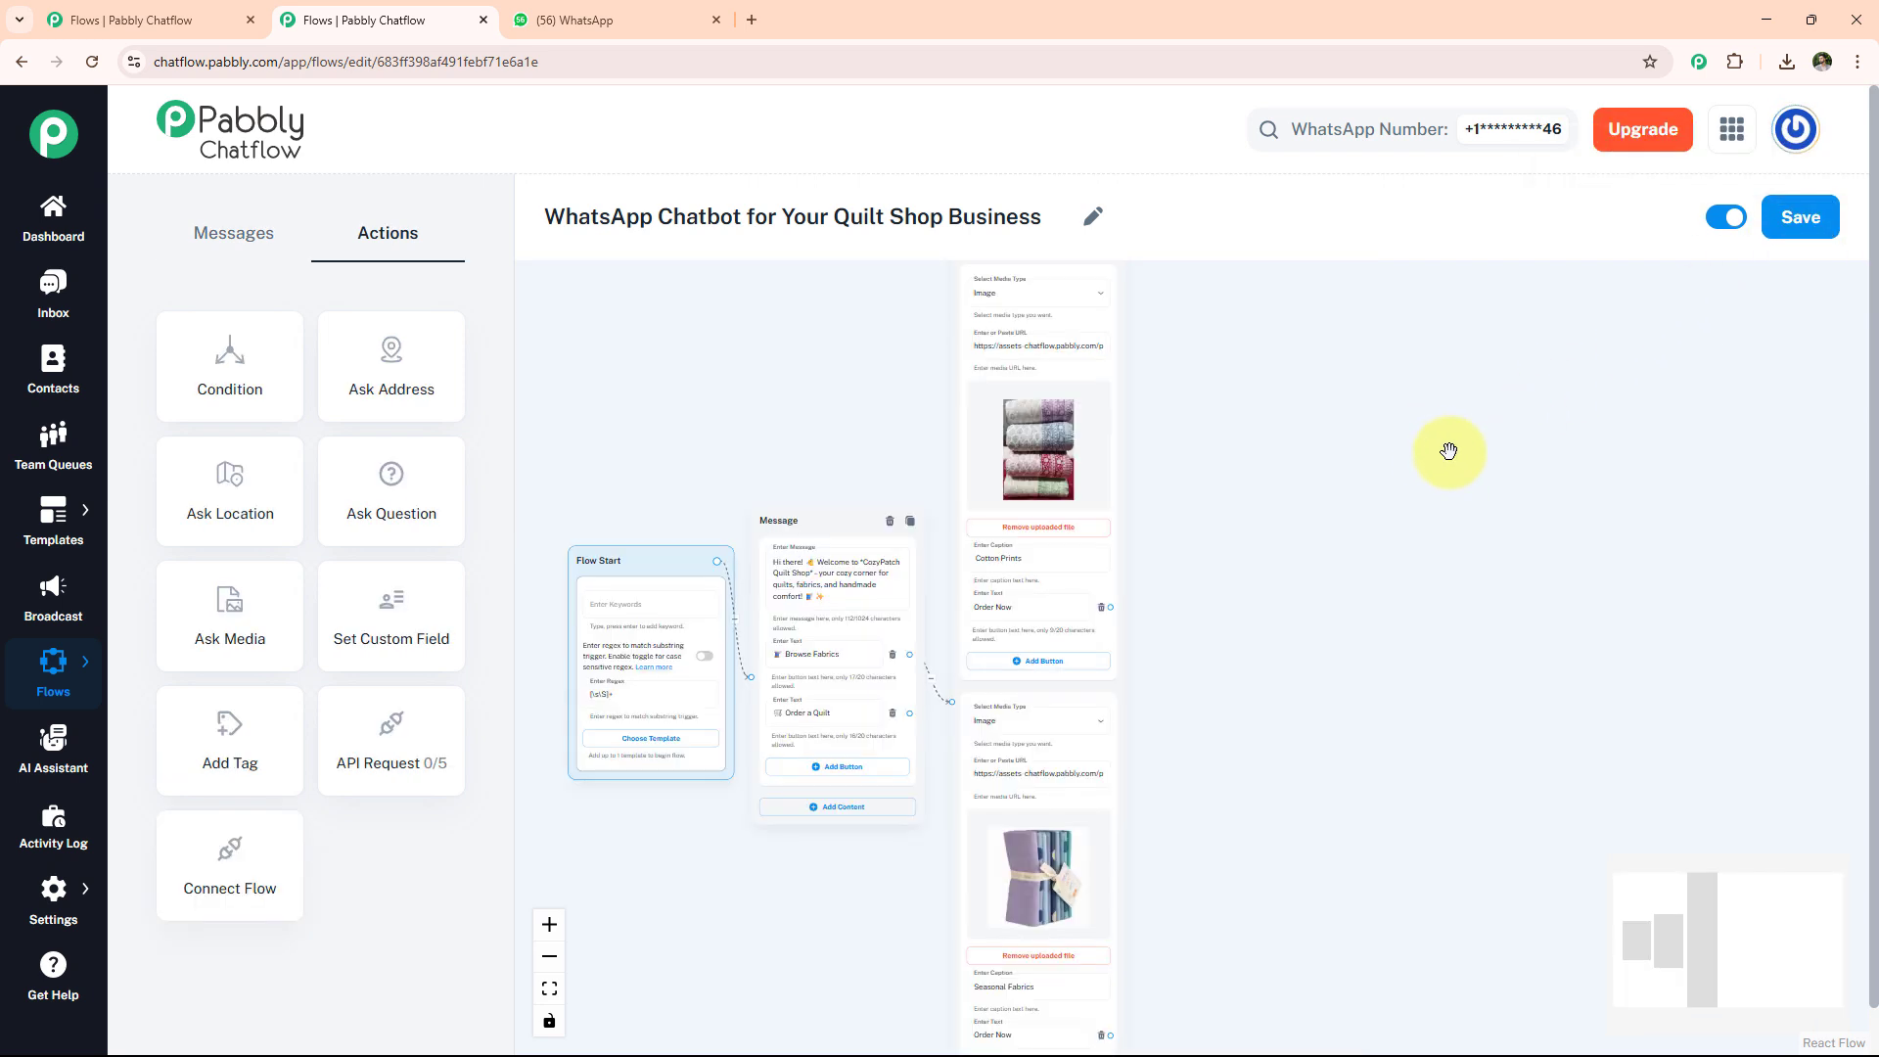
Step: Add an Ask Question node reading 'We offer handmade quilts crafted to your style: Please Share Your *Full Name*', storing replies in Fullname as Text
left_click_drag(391, 489, 1240, 468)
left_click_drag(1241, 468, 1240, 468)
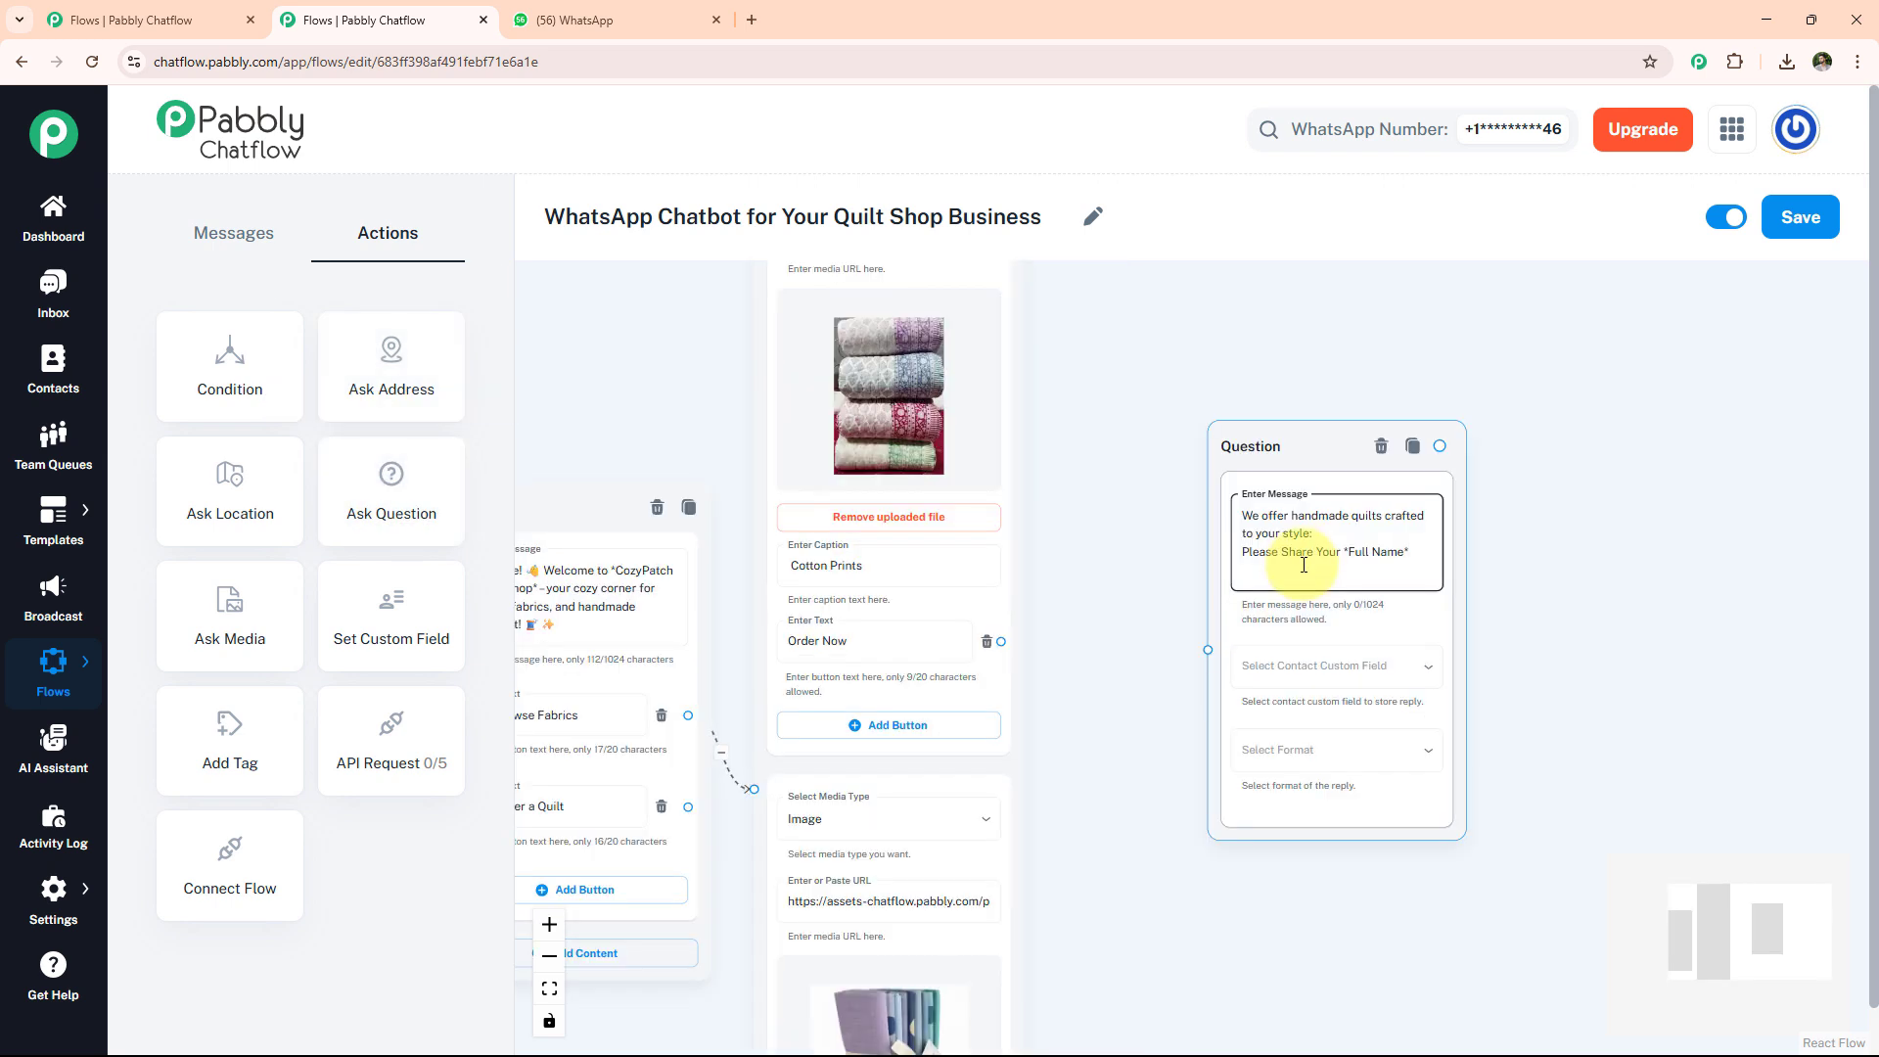
left_click(1308, 675)
left_click(1241, 736)
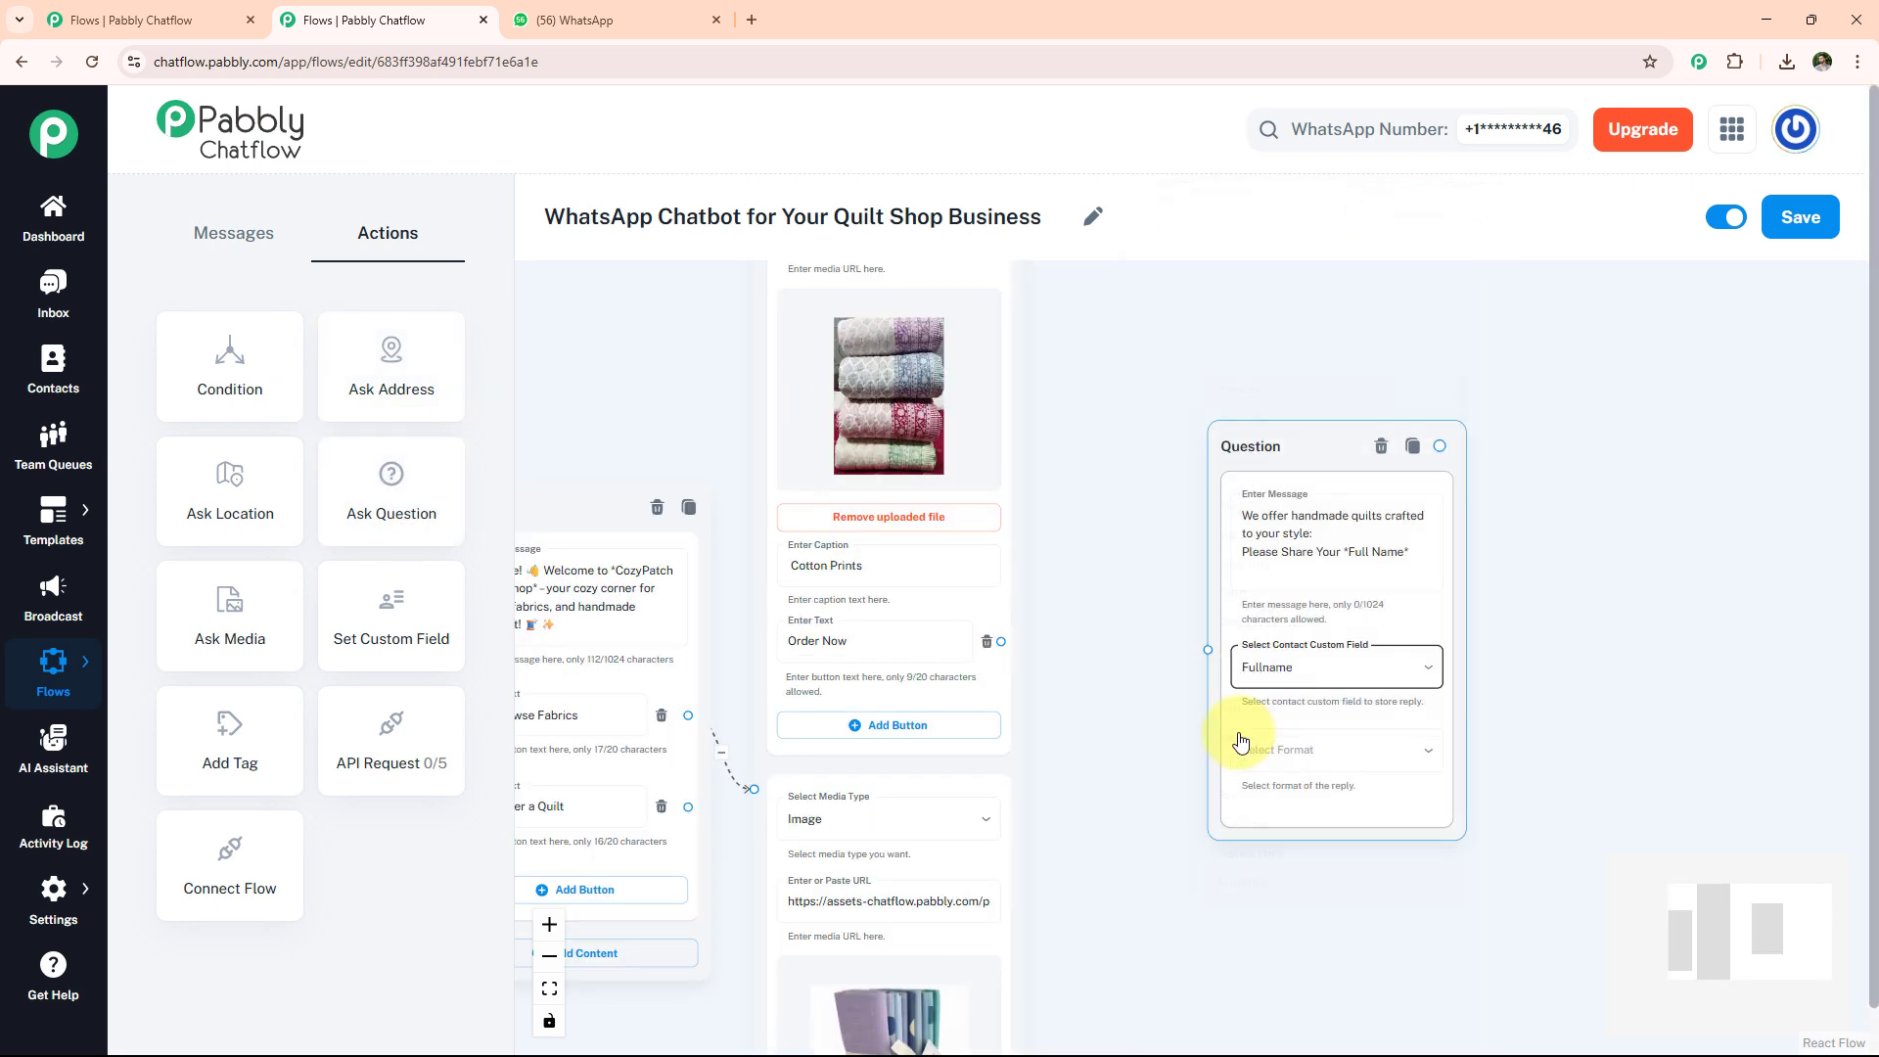
left_click(1271, 769)
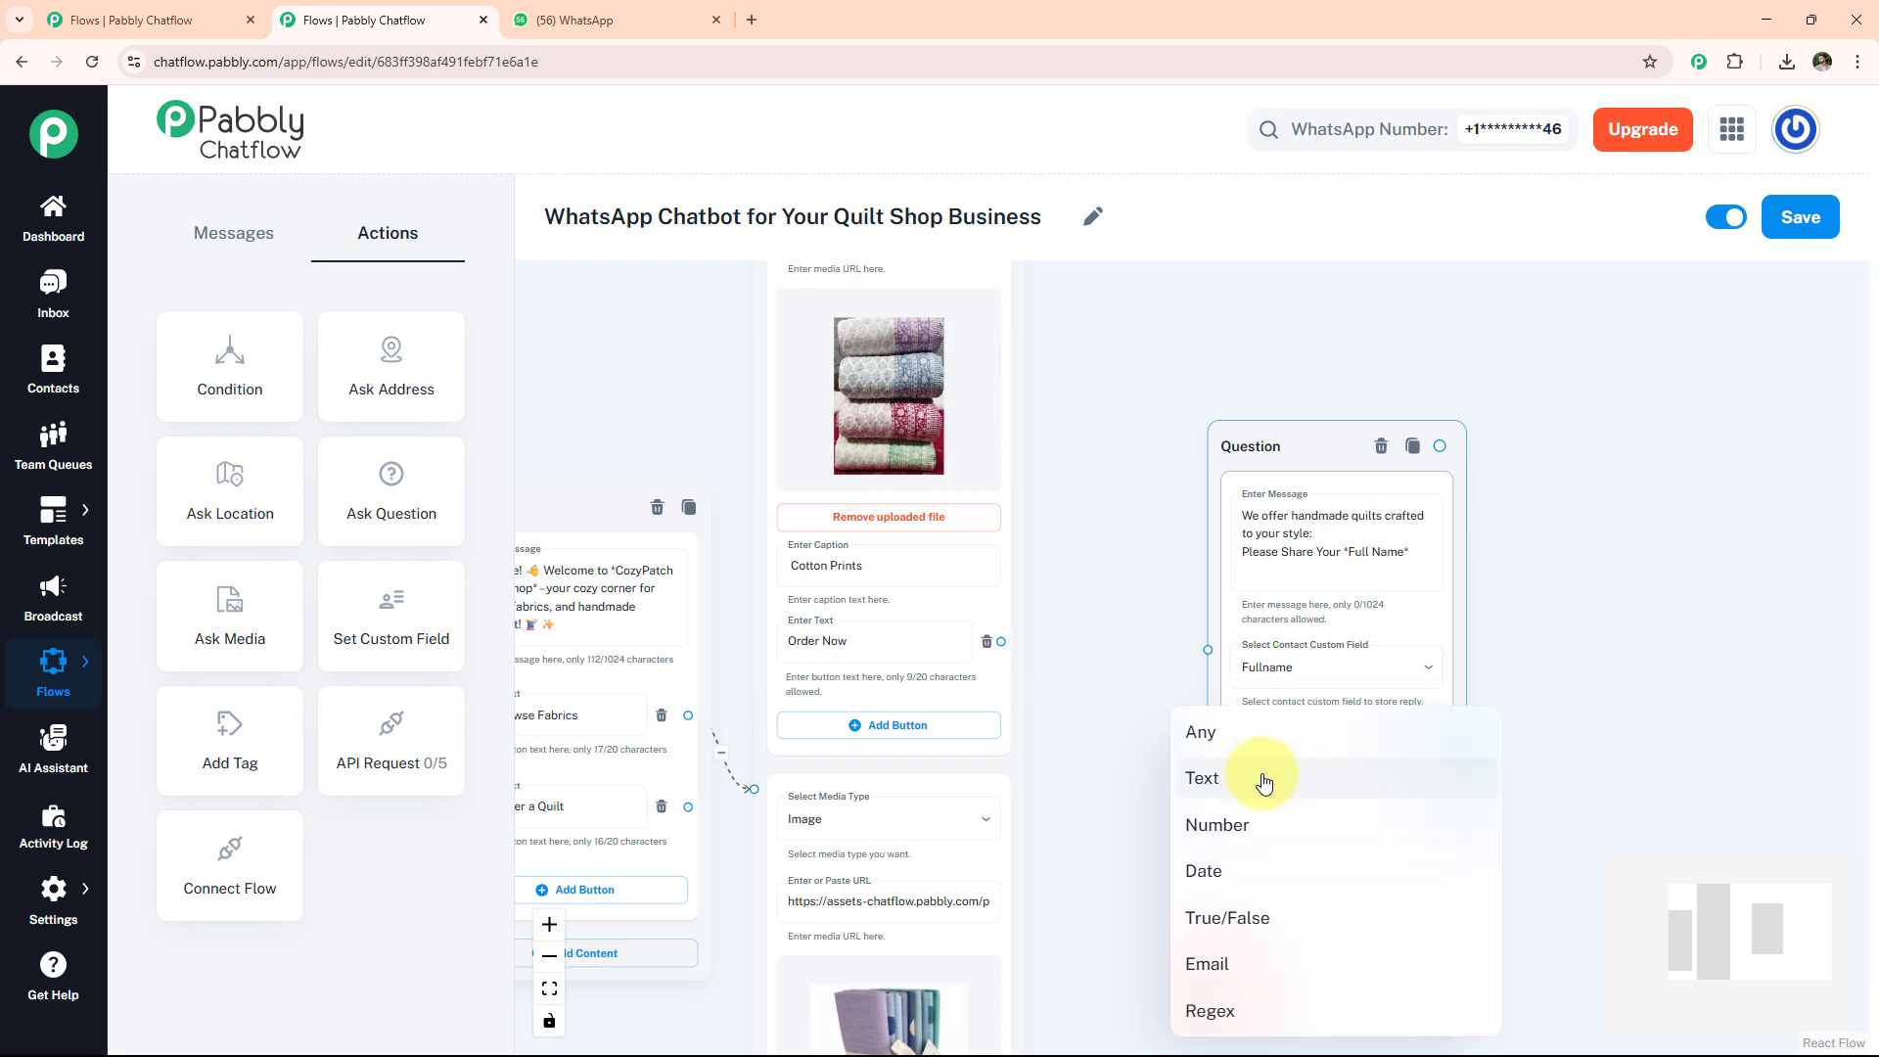
left_click(1263, 780)
Step: Link both Order Now buttons and the Order a Quilt button to the full-name question, and save the flow
scroll(1341, 575, "up", 5)
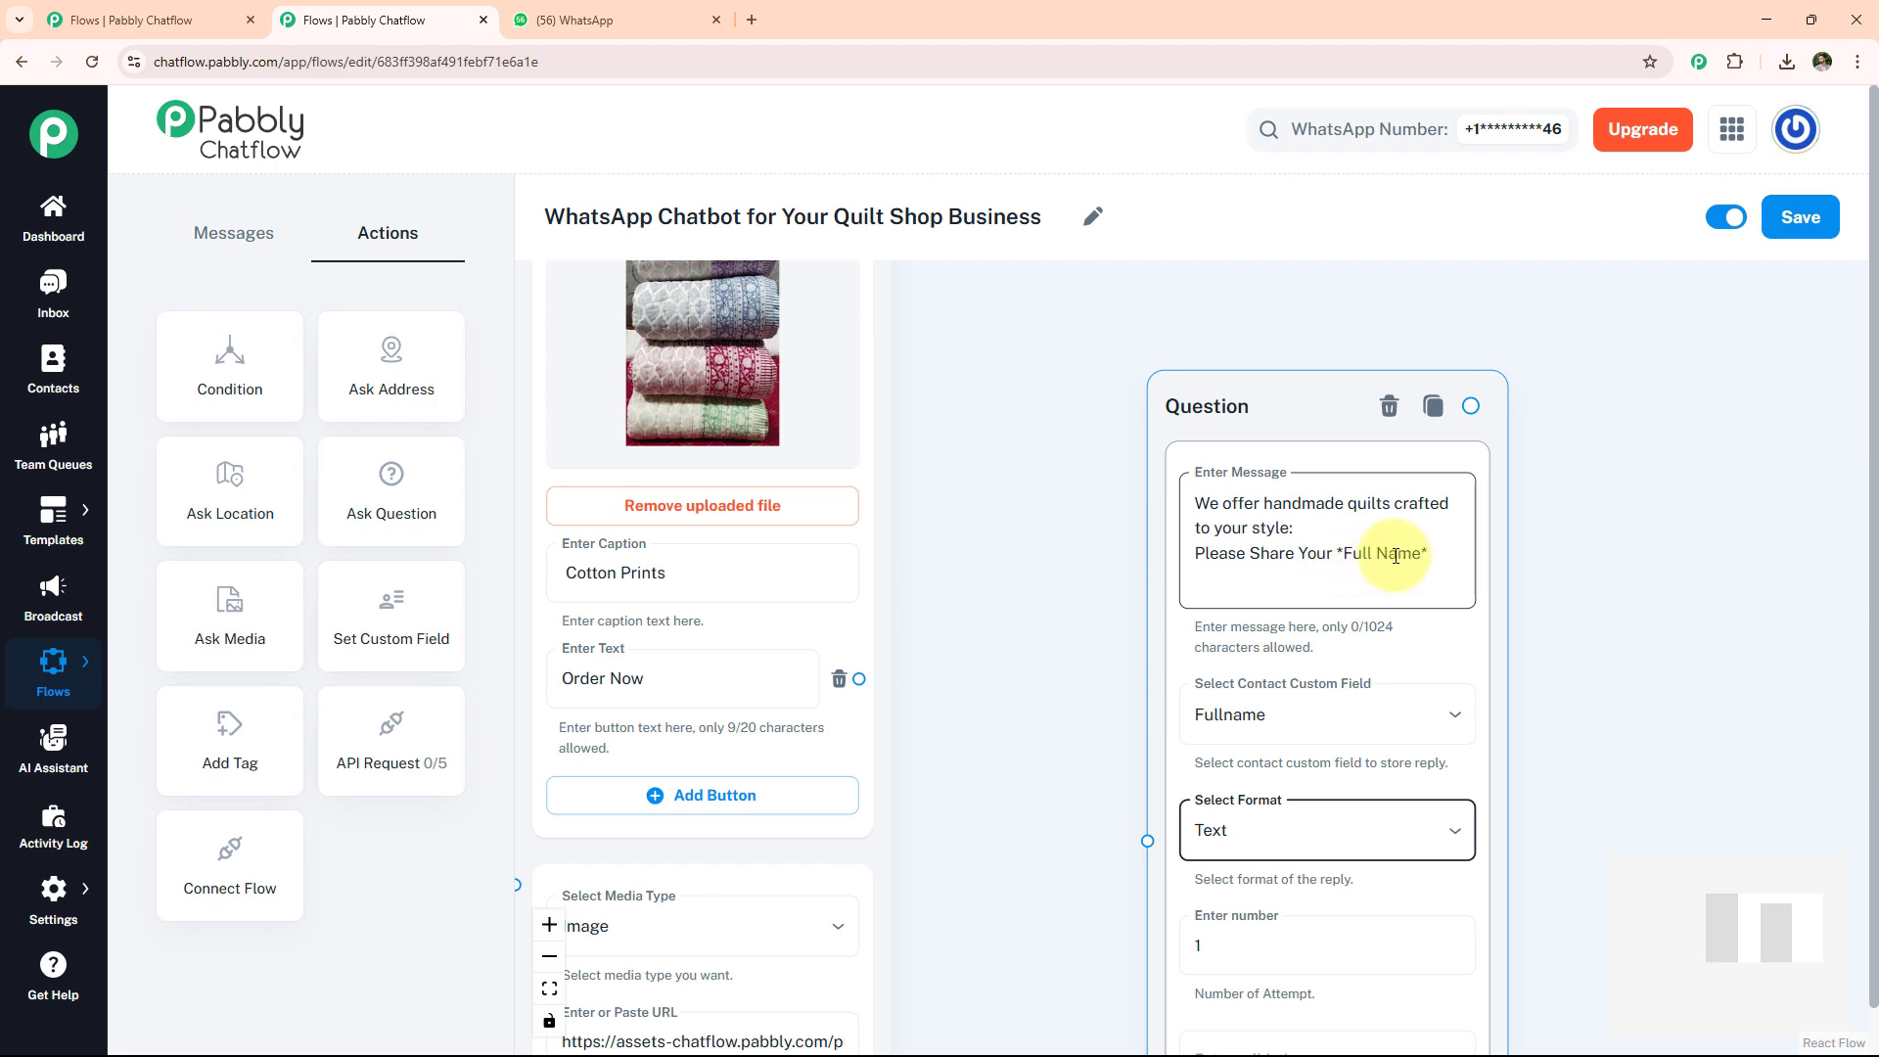
scroll(1339, 558, "down", 3)
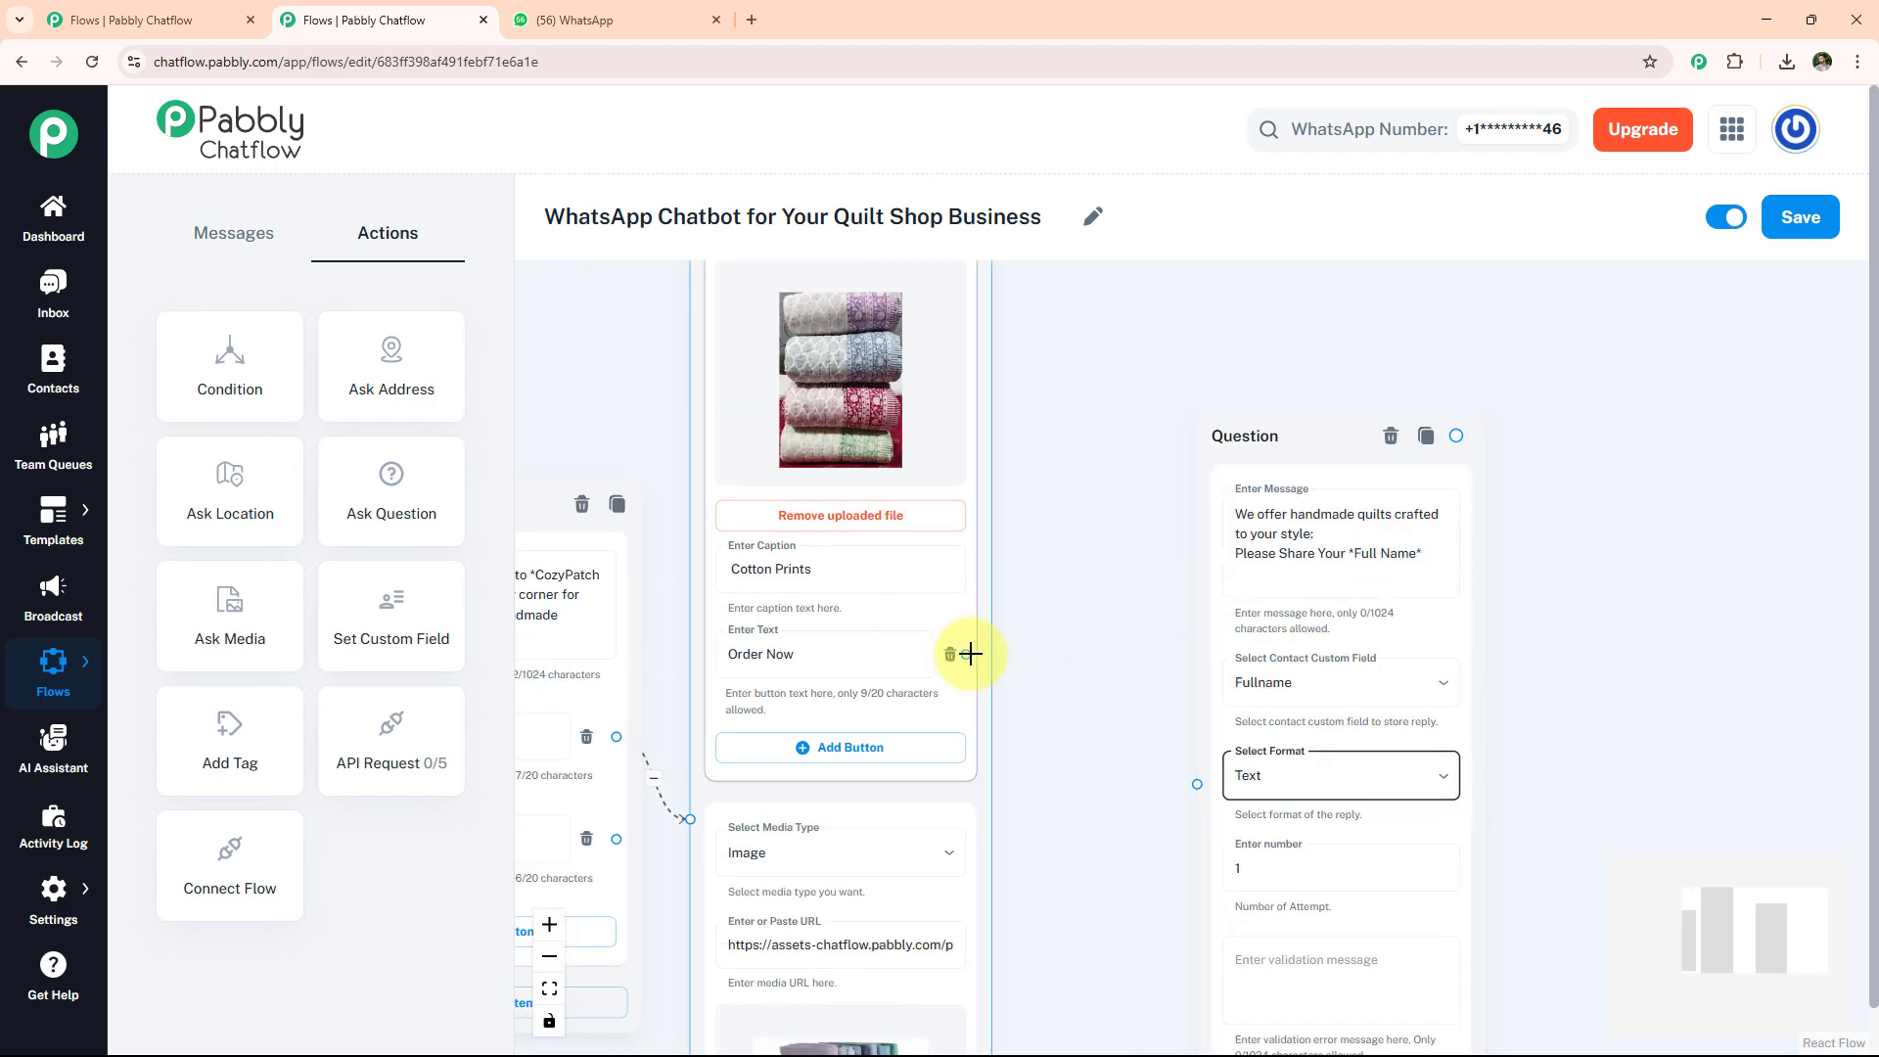
left_click_drag(966, 654, 1197, 784)
scroll(1102, 694, "down", 4)
scroll(1102, 695, "down", 2)
left_click_drag(978, 779, 1205, 501)
left_click_drag(1081, 575, 1297, 574)
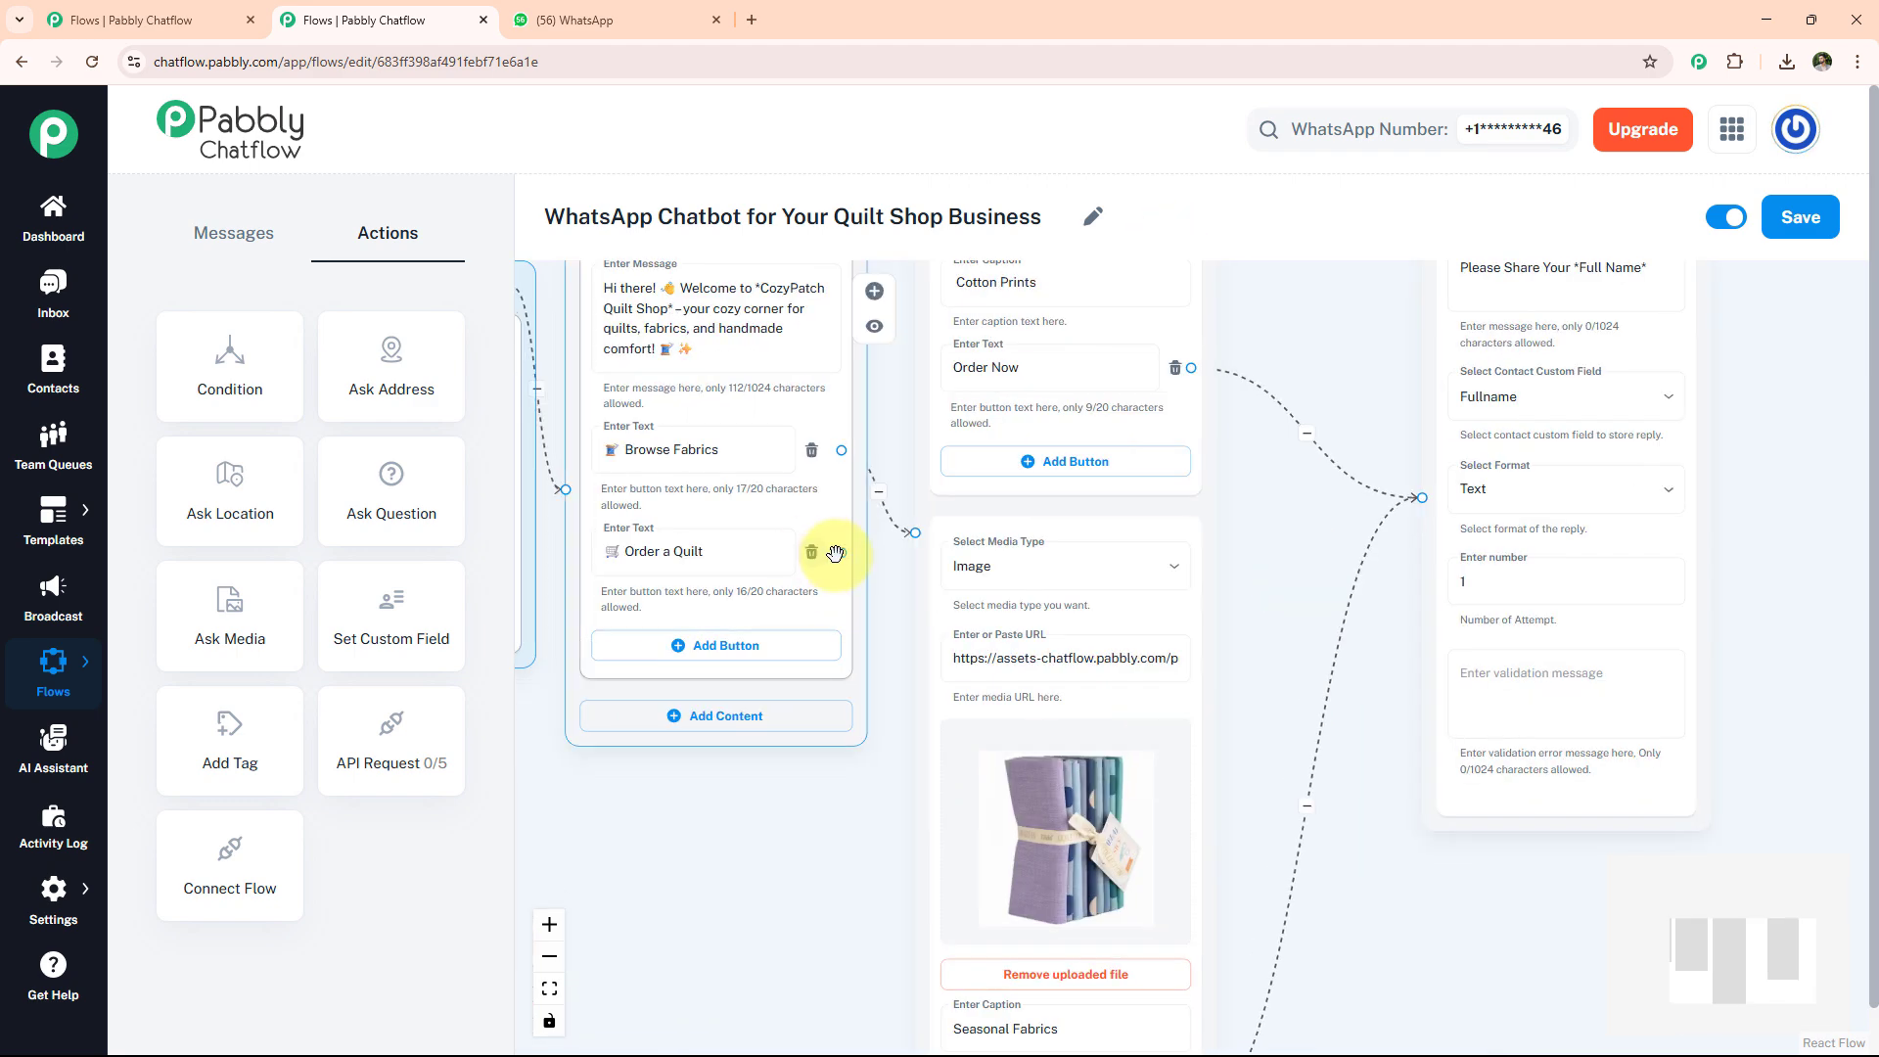
left_click_drag(840, 555, 1416, 499)
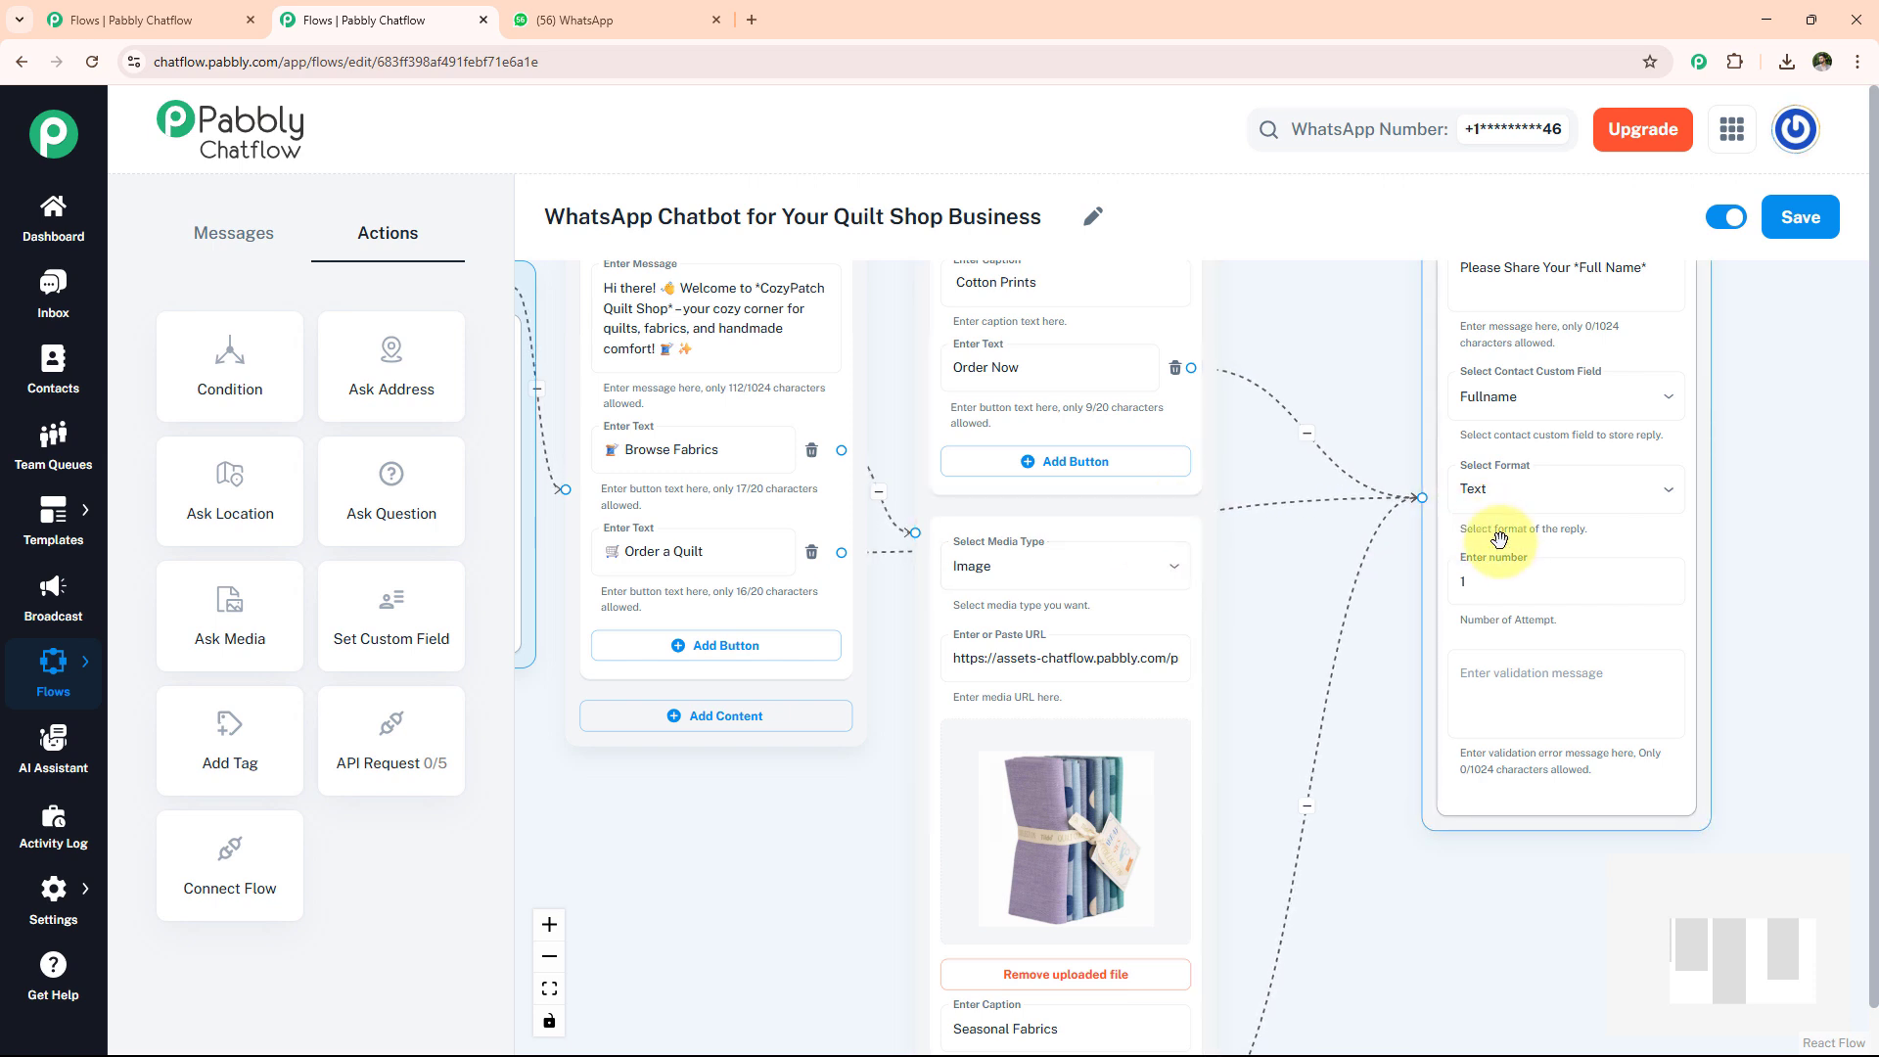
left_click(1809, 235)
left_click_drag(1770, 325, 1731, 406)
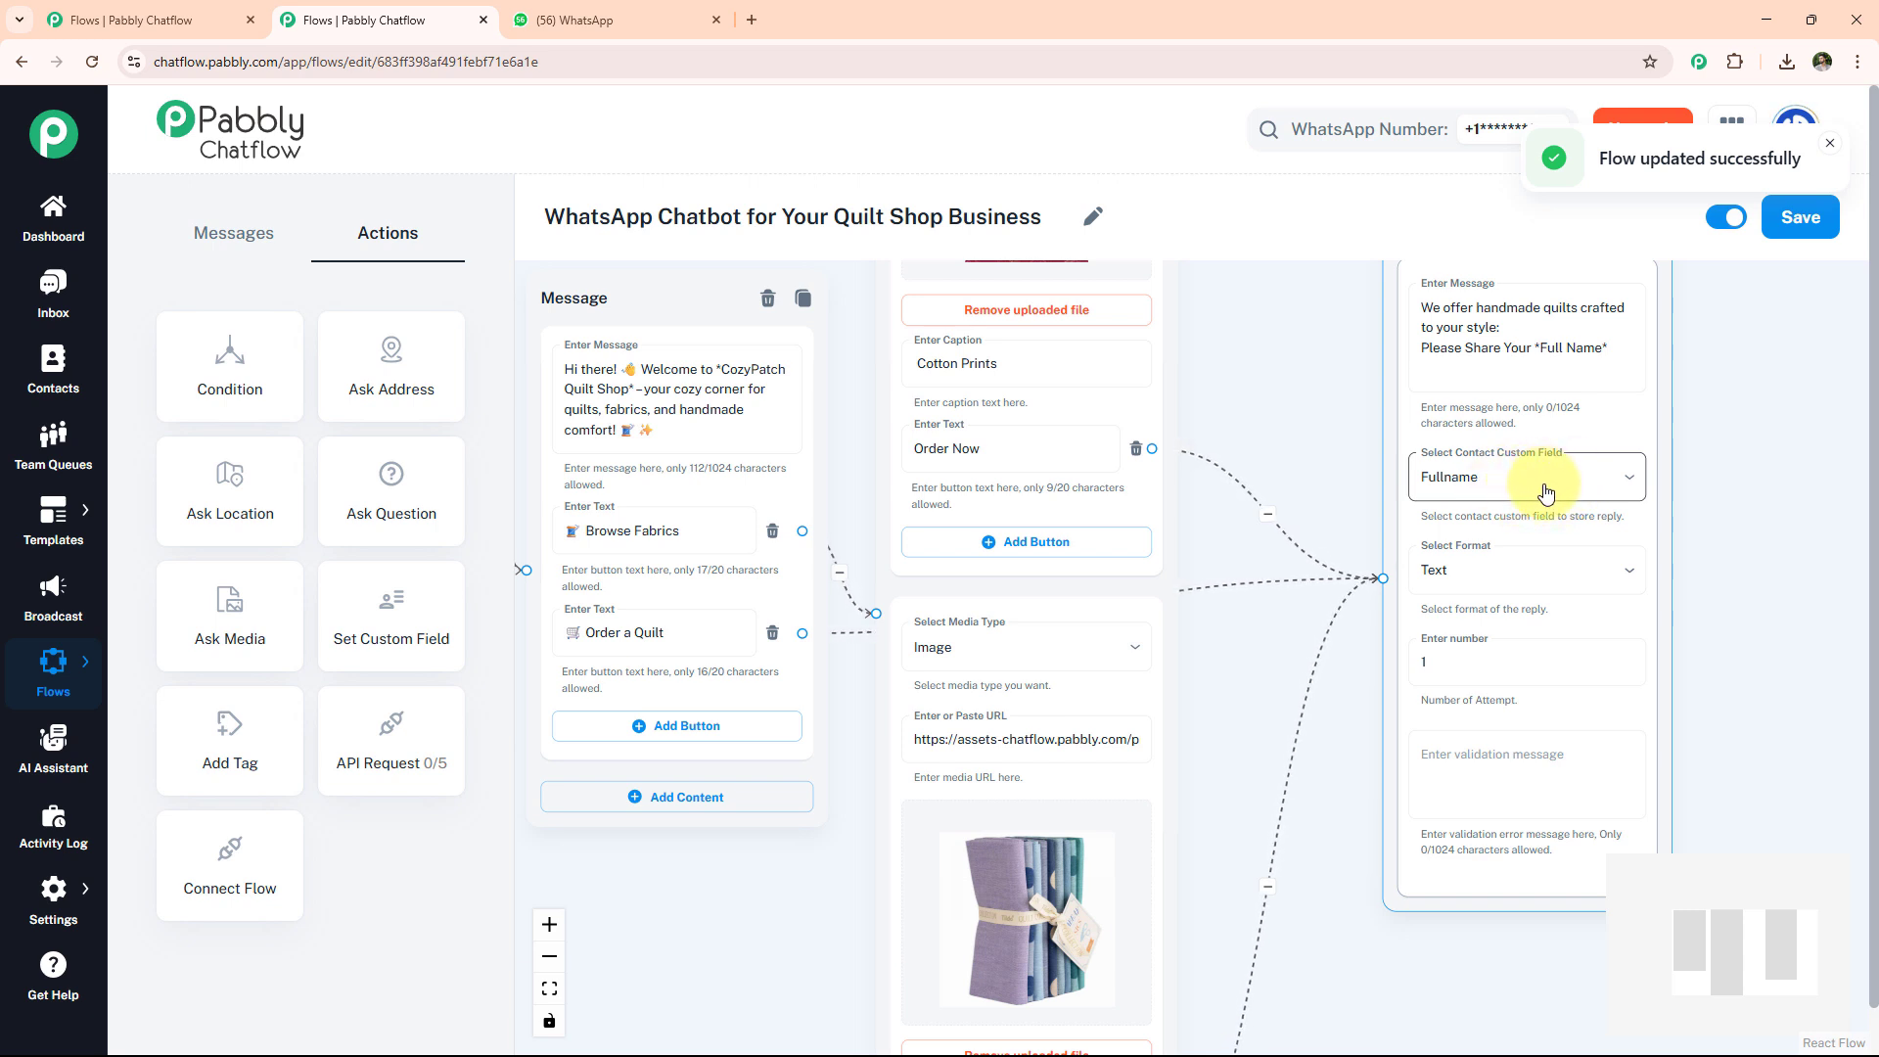
Step: Open the Contact Custom Fields settings and look through the field list down to the option for adding more fields
mouse_move(49, 885)
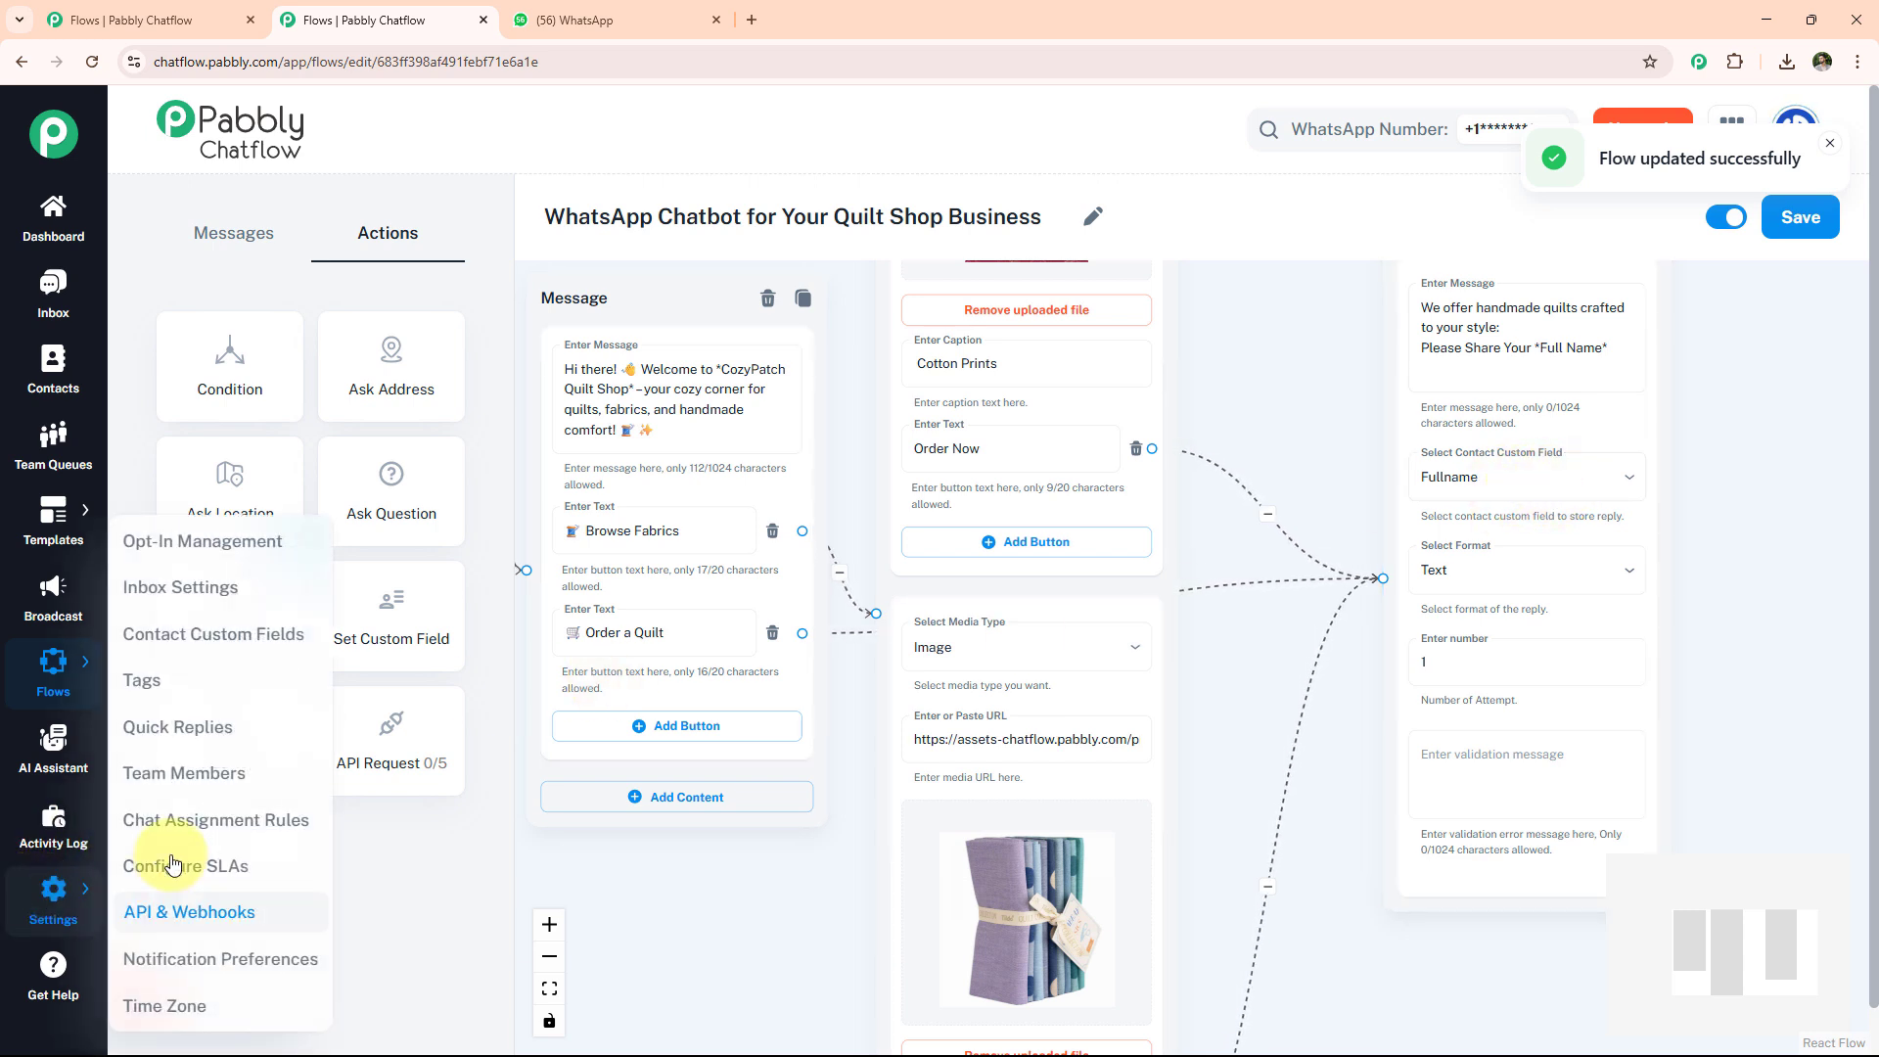
left_click(221, 633)
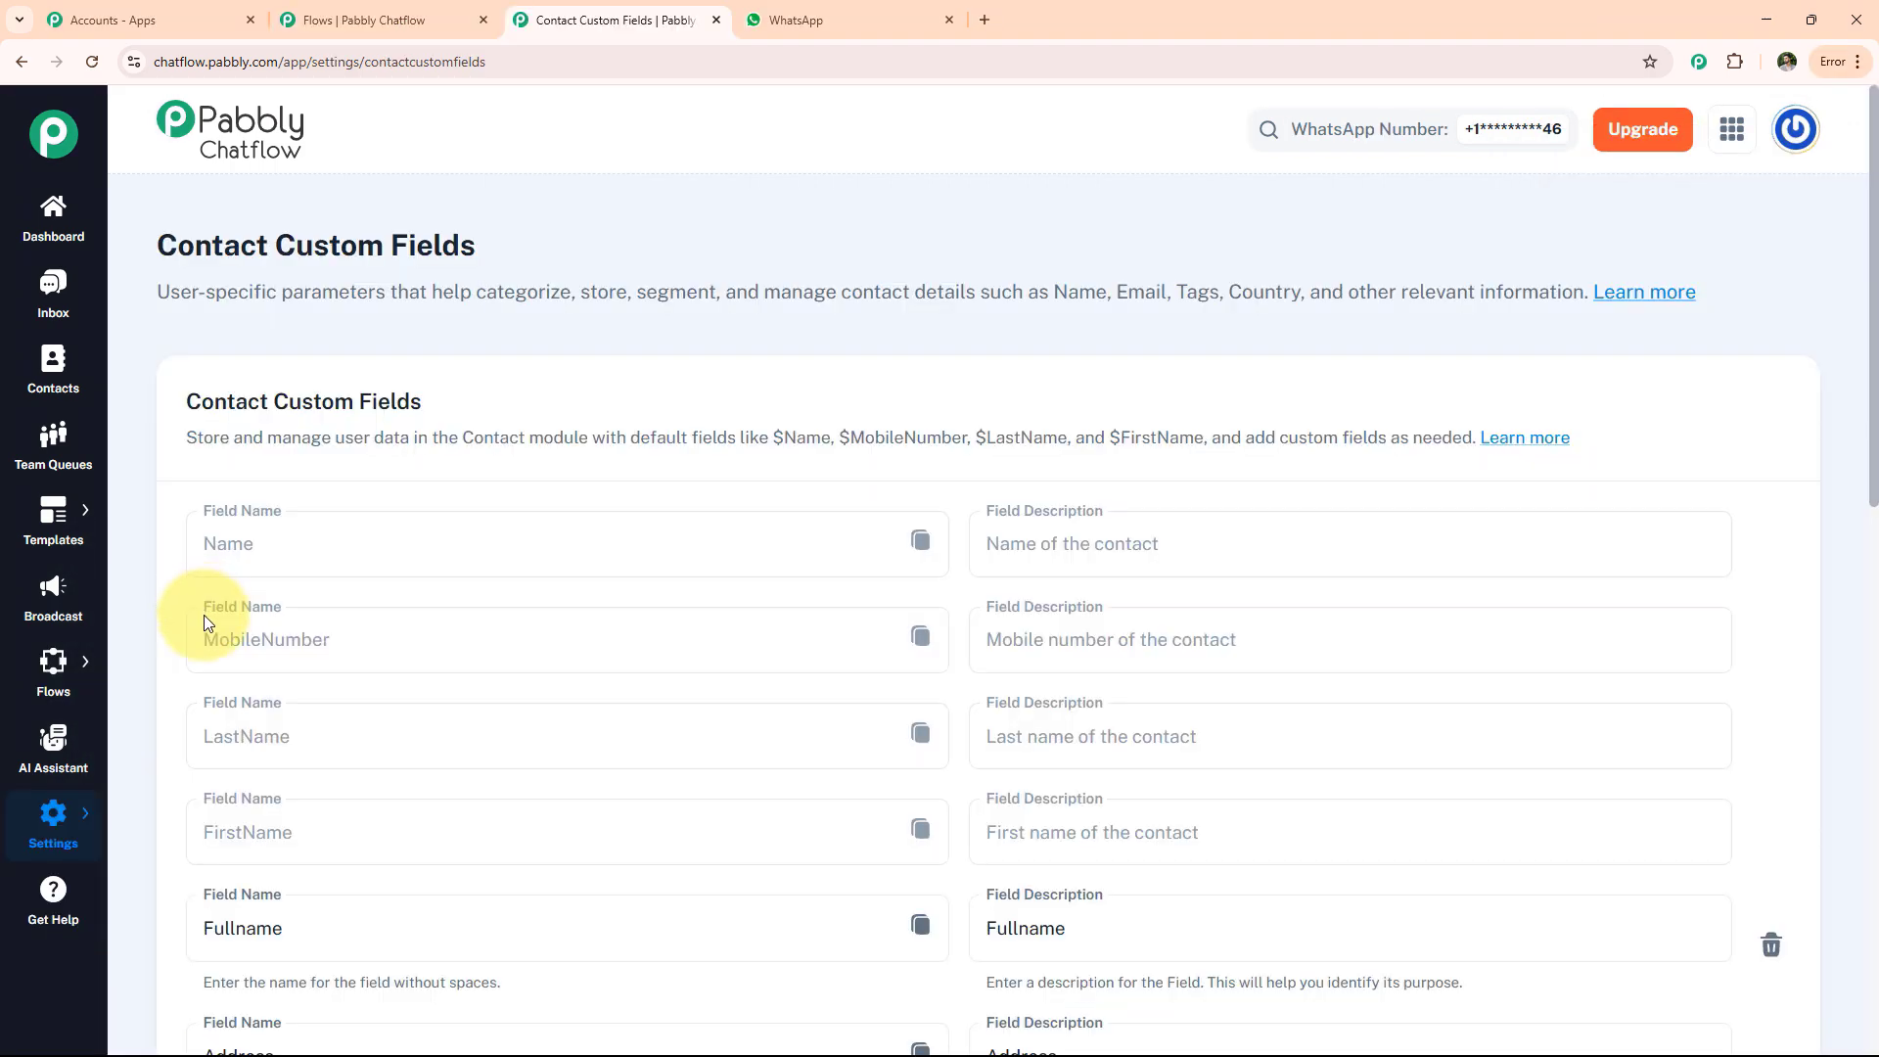
scroll(208, 620, "down", 4)
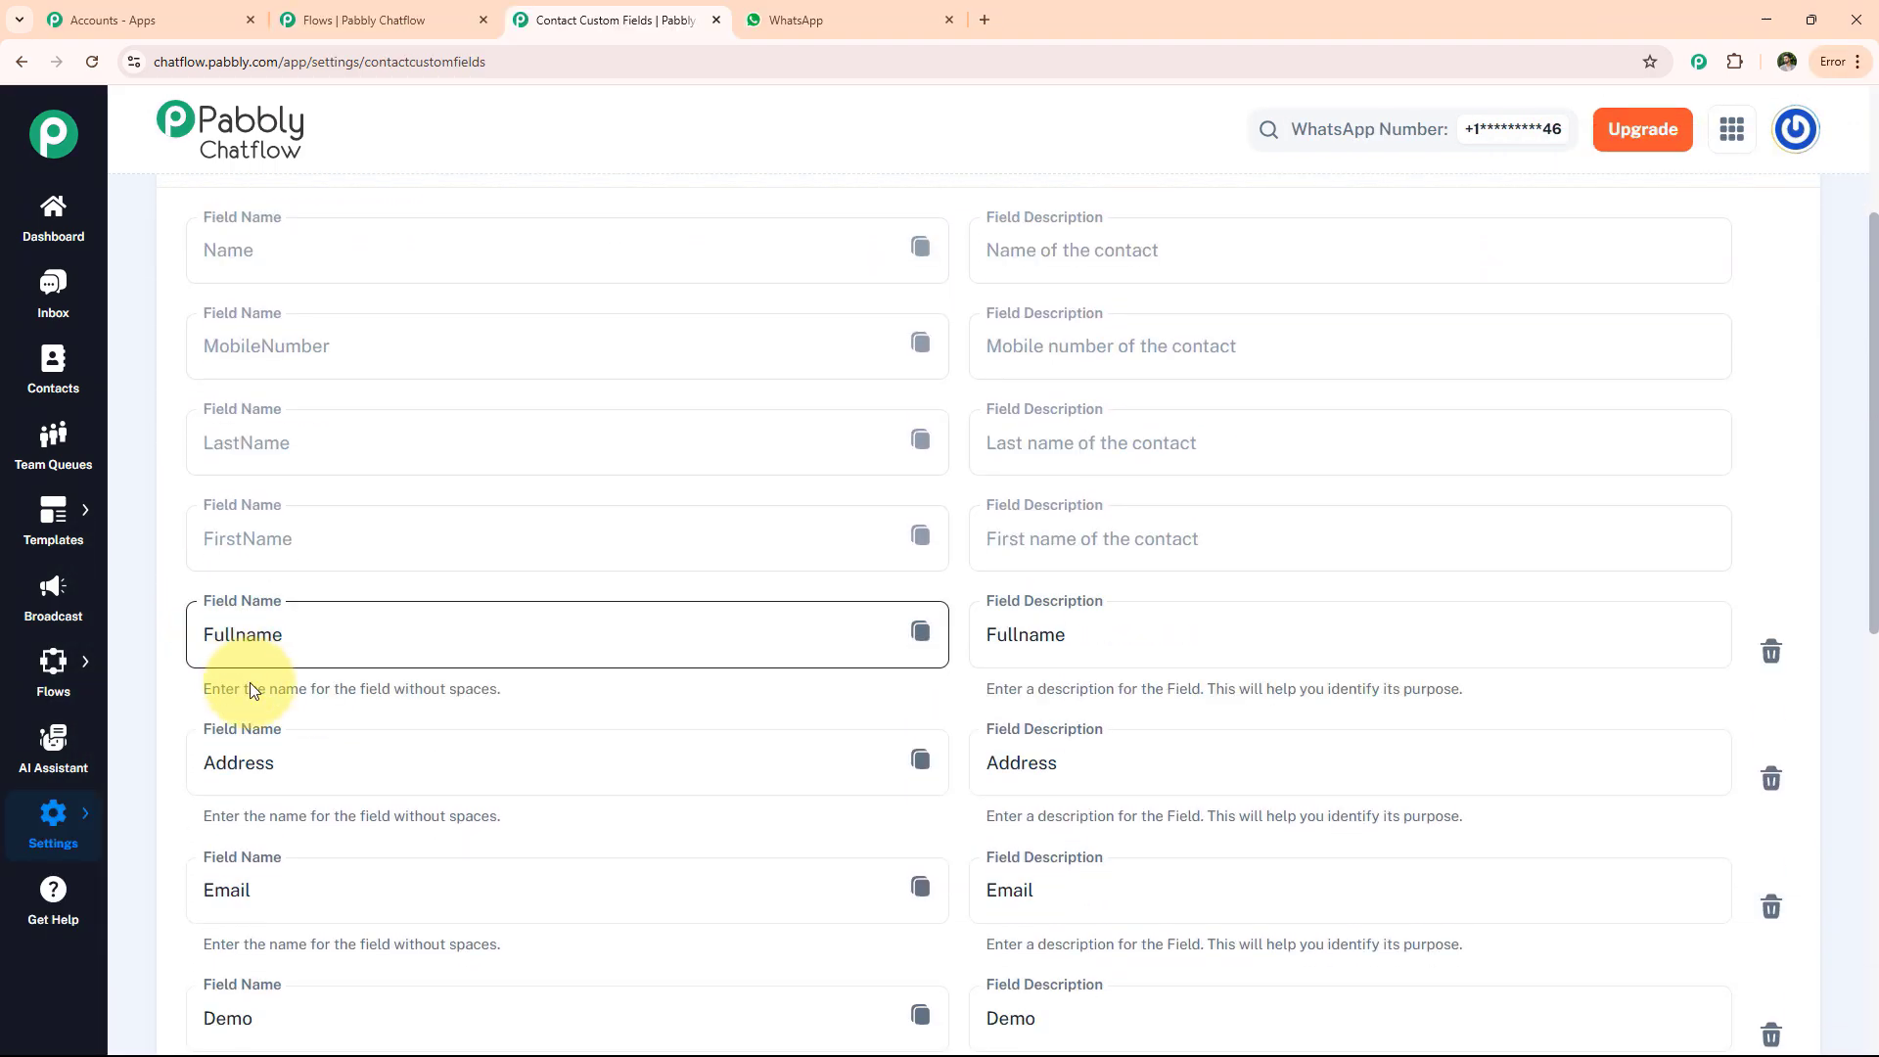
scroll(298, 768, "down", 3)
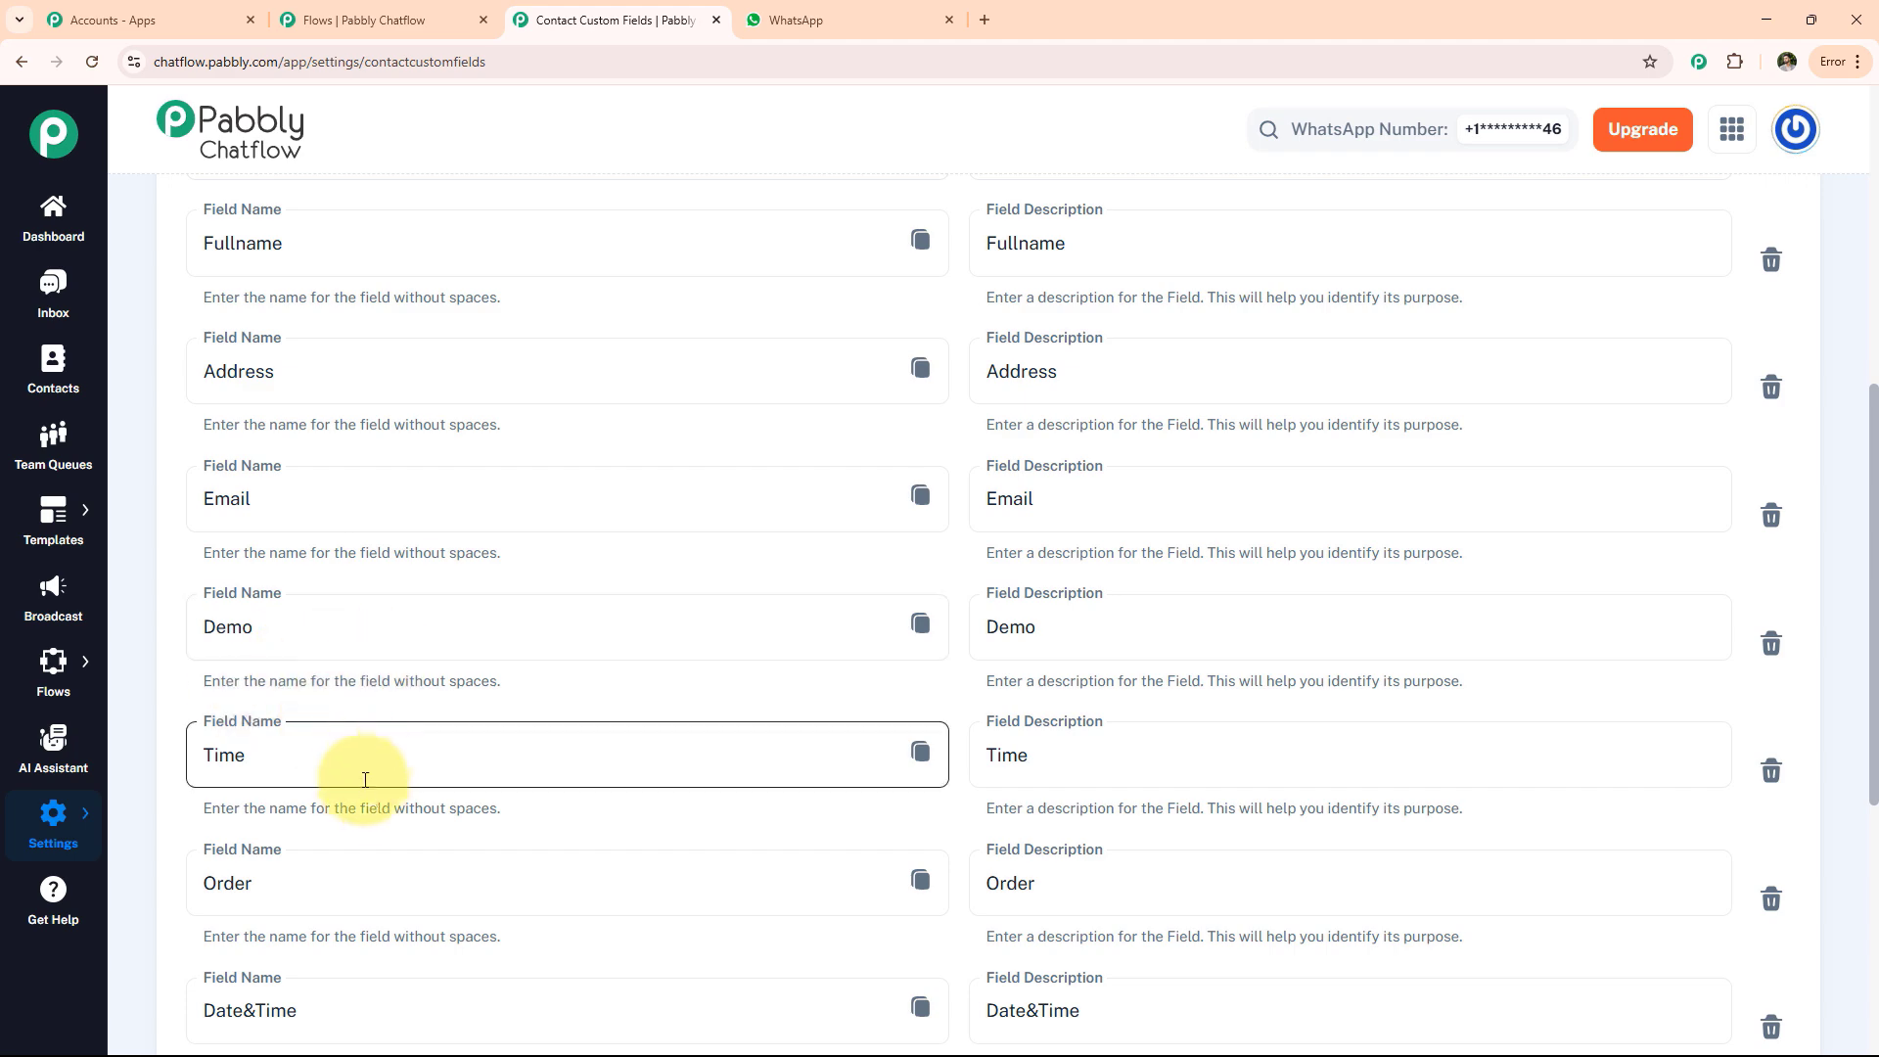
scroll(369, 772, "down", 3)
scroll(369, 763, "down", 3)
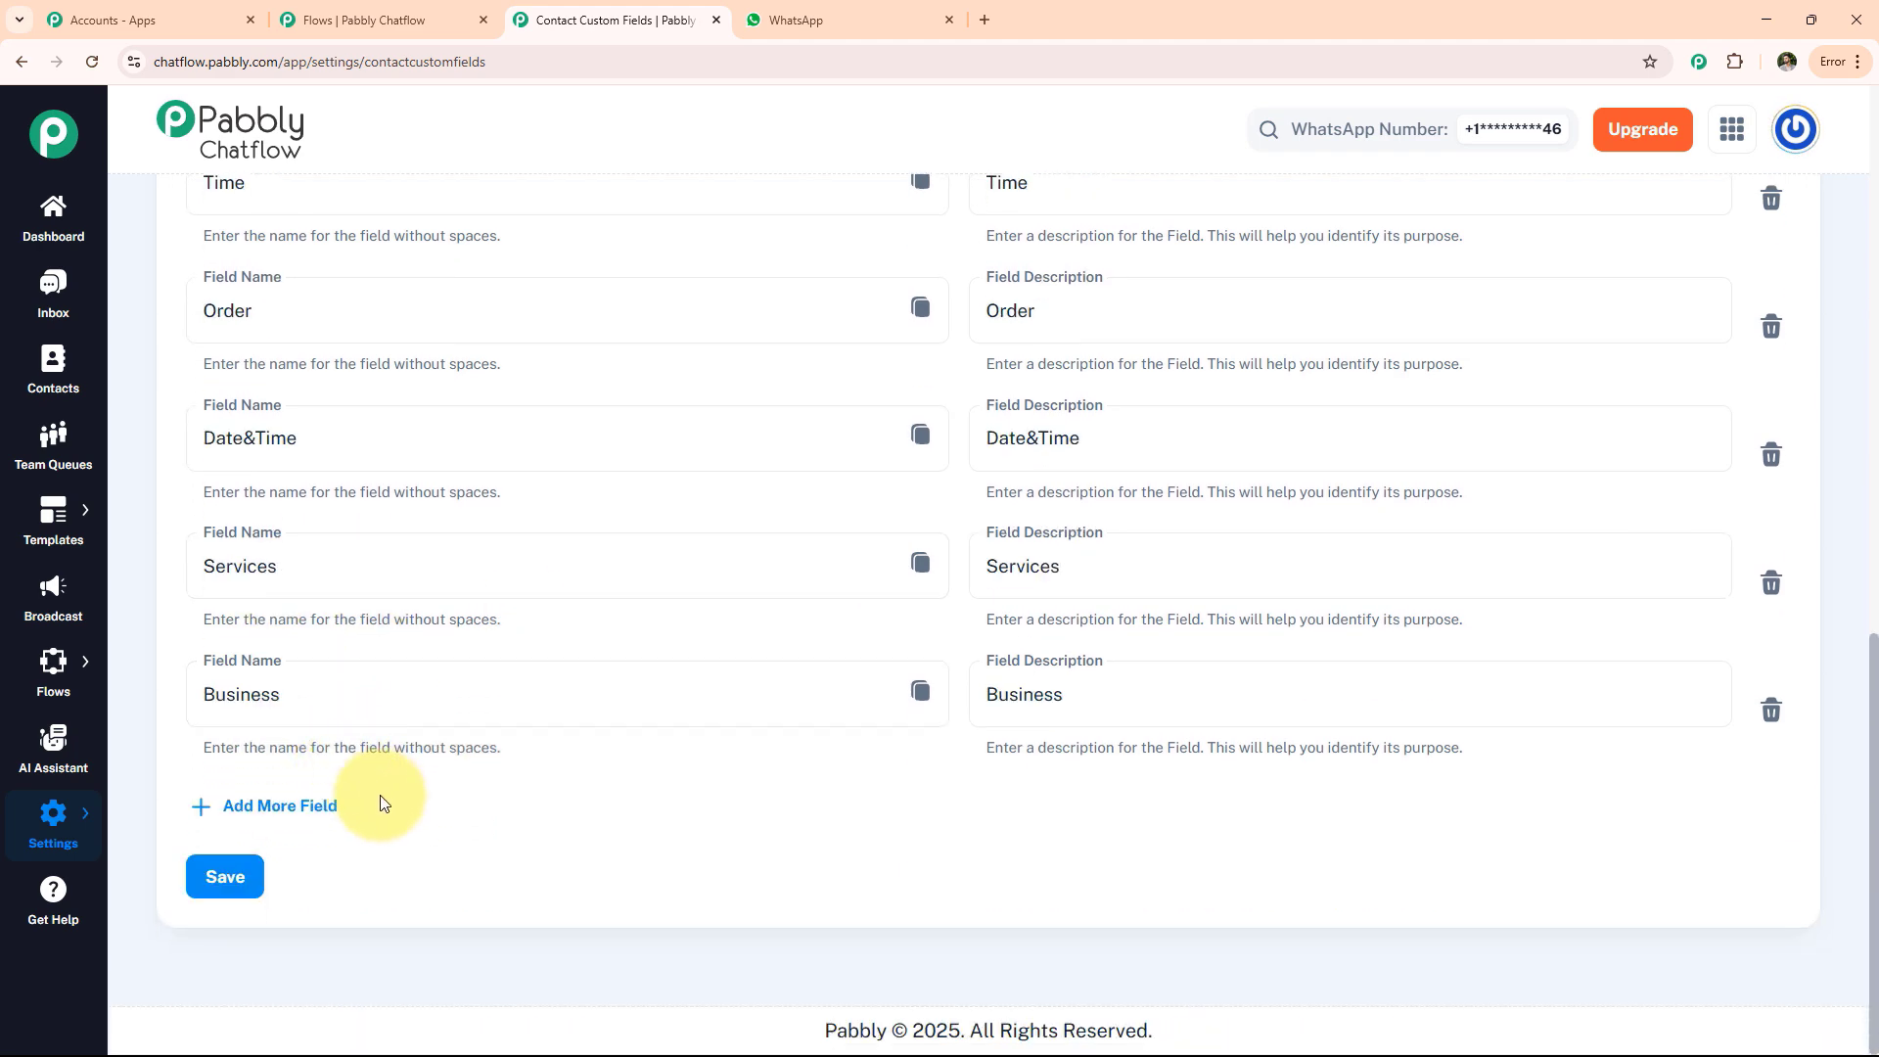
Step: Add a contact custom field named xyz and save the custom field settings
left_click(269, 807)
left_click(259, 823)
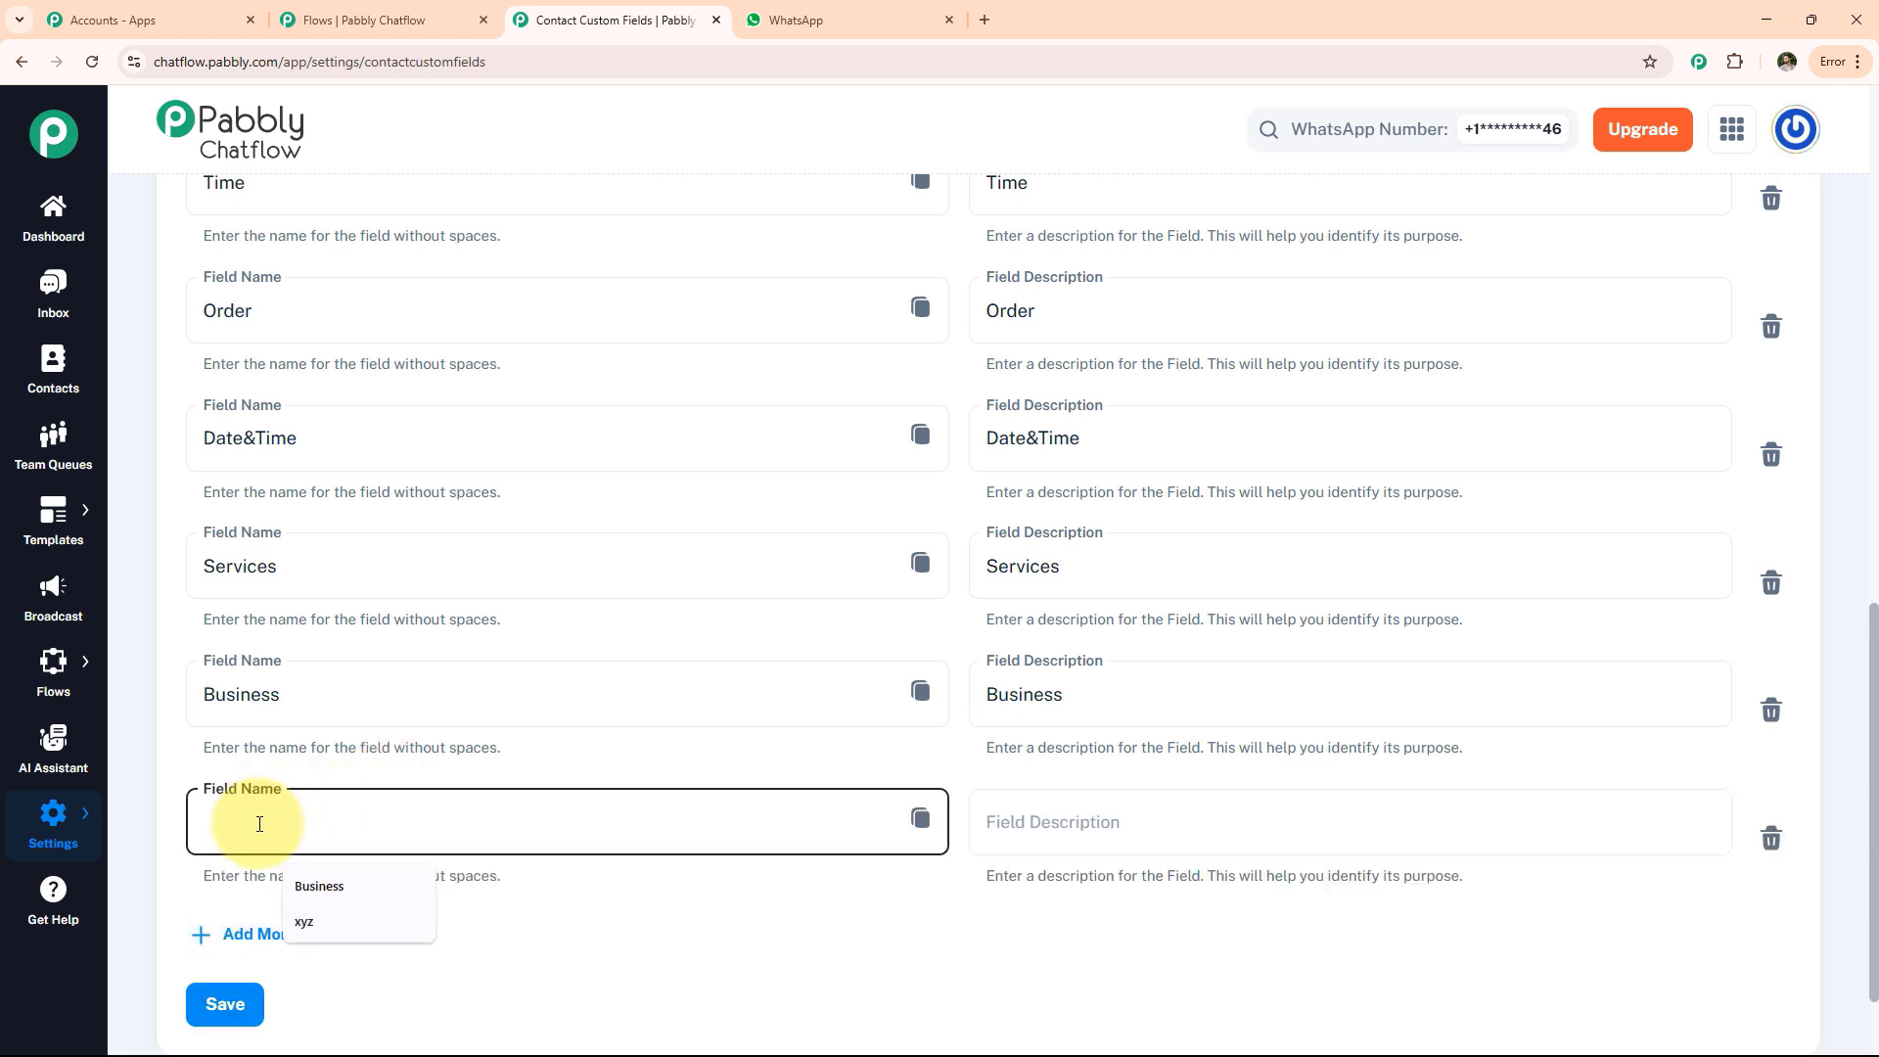
left_click(319, 916)
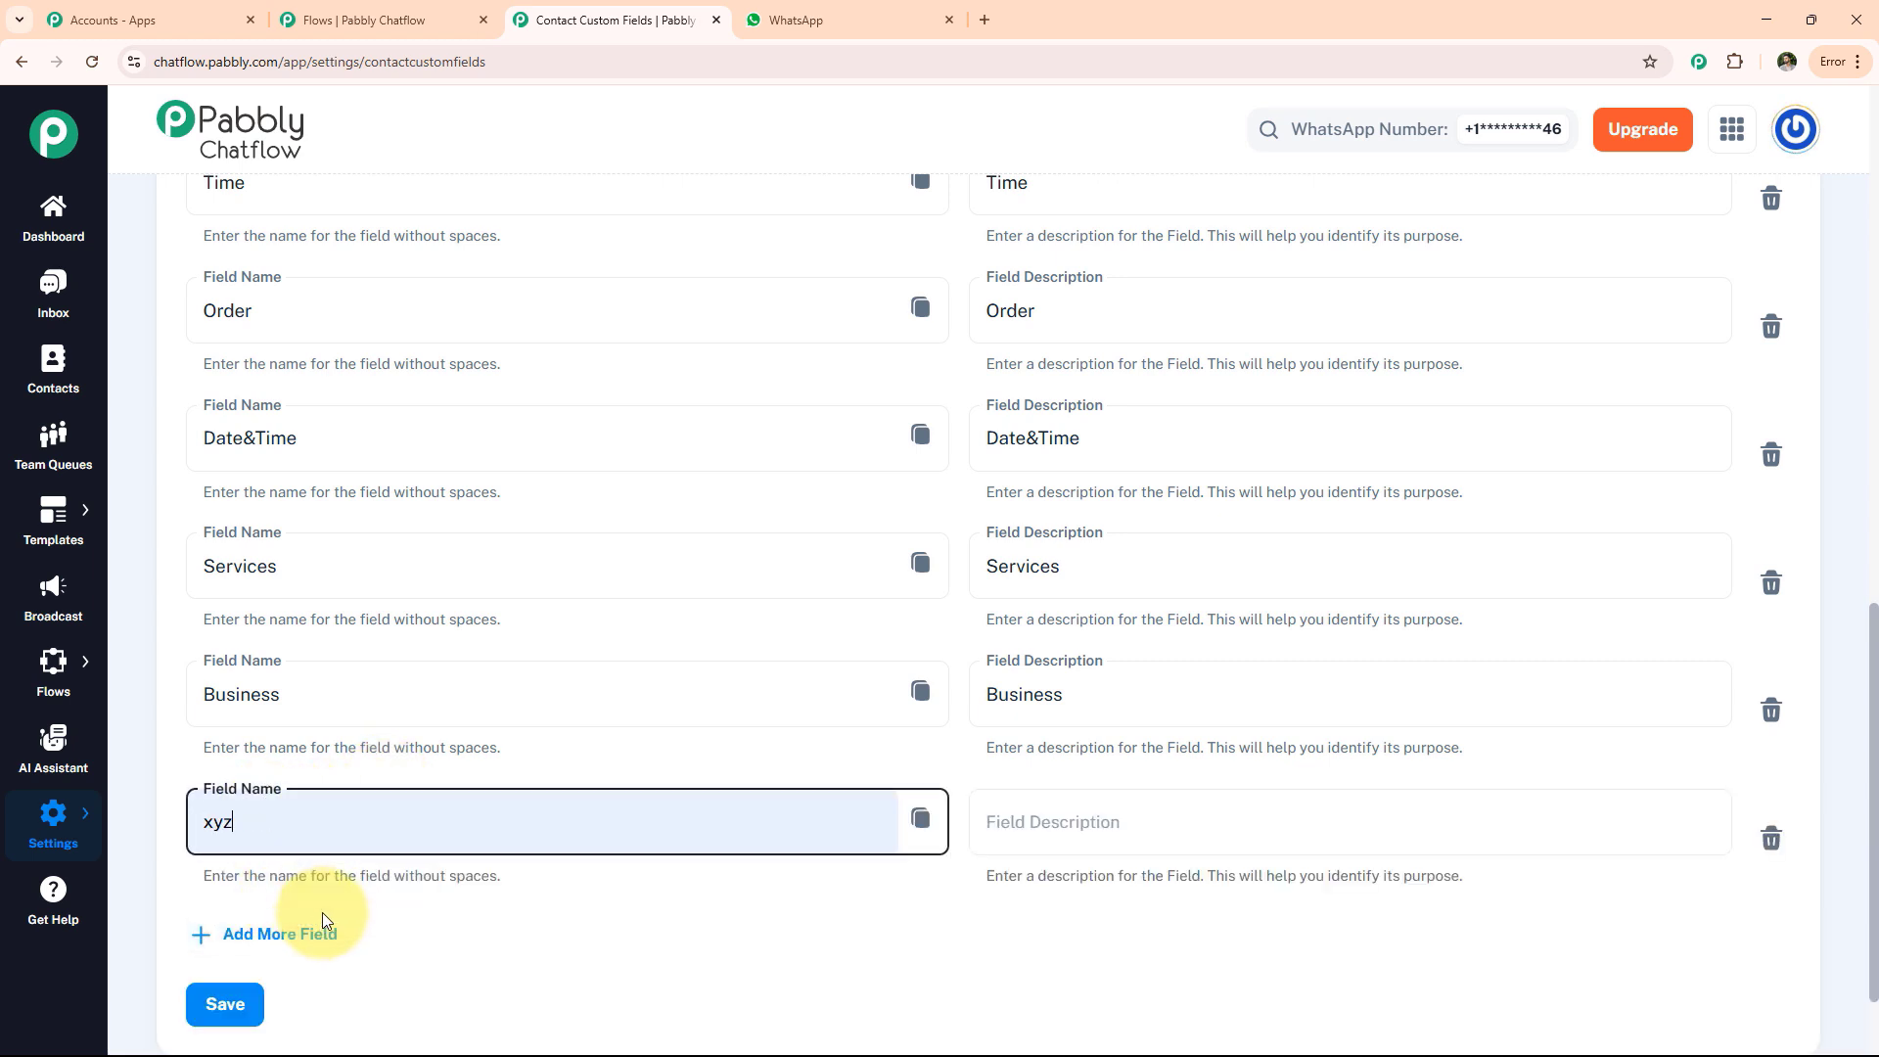
left_click(221, 1004)
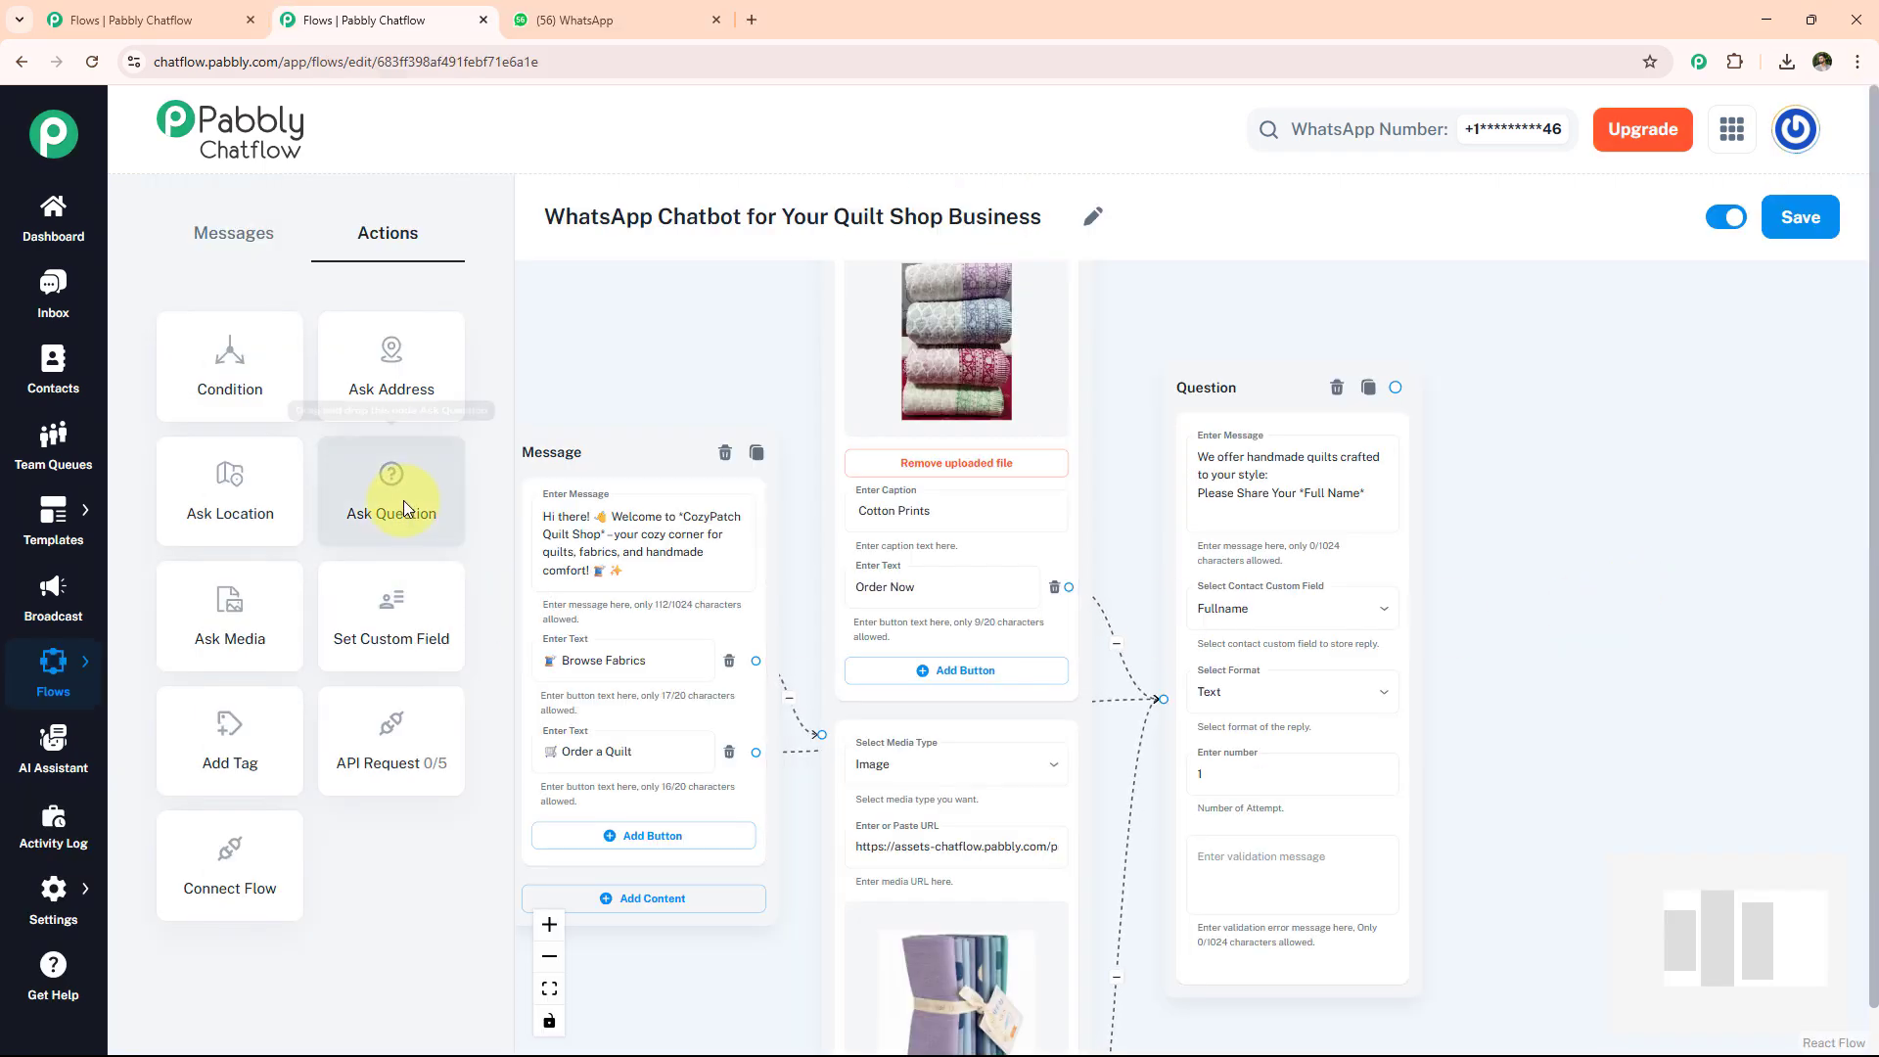
Step: Add an Ask Question node reading 'Preferred *Colors* or *Patterns*', storing replies in Product as Text, and link the full-name question to it
left_click_drag(404, 501, 1538, 442)
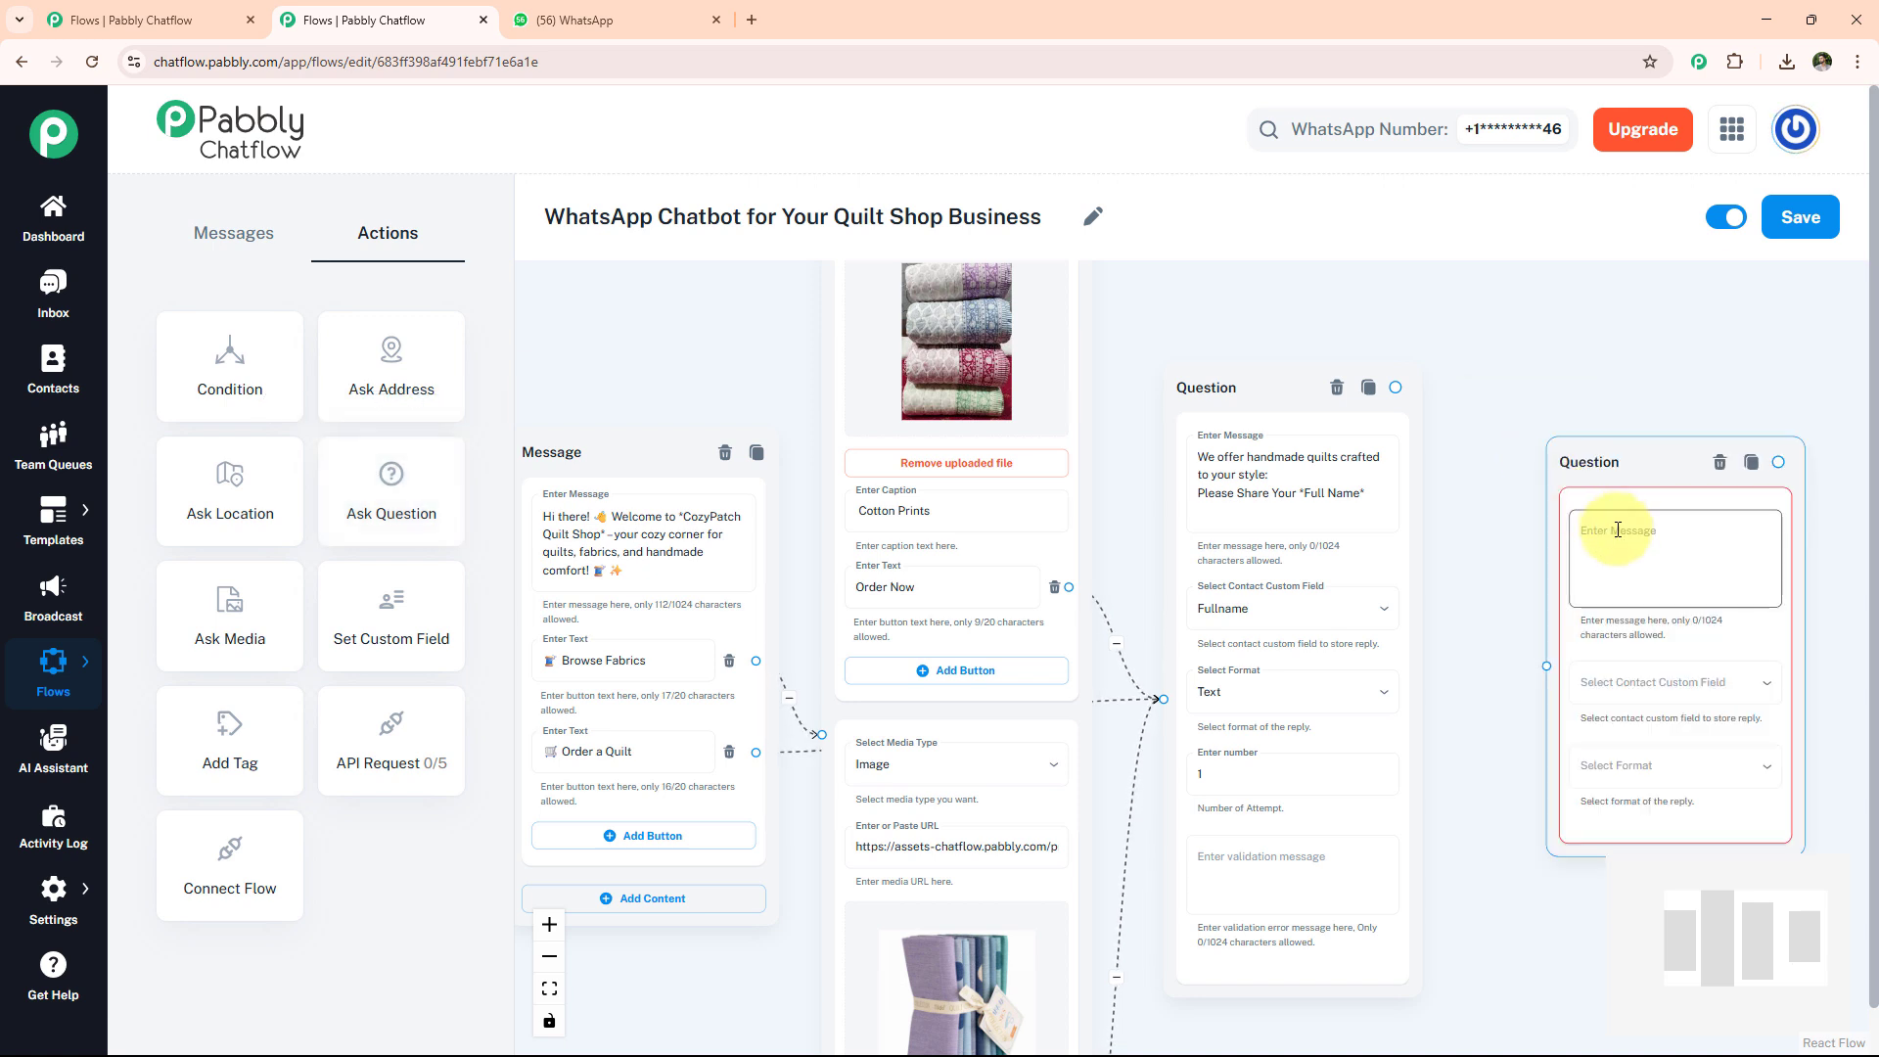
left_click(1618, 530)
type("Preferred *Colors* or *Patterns*")
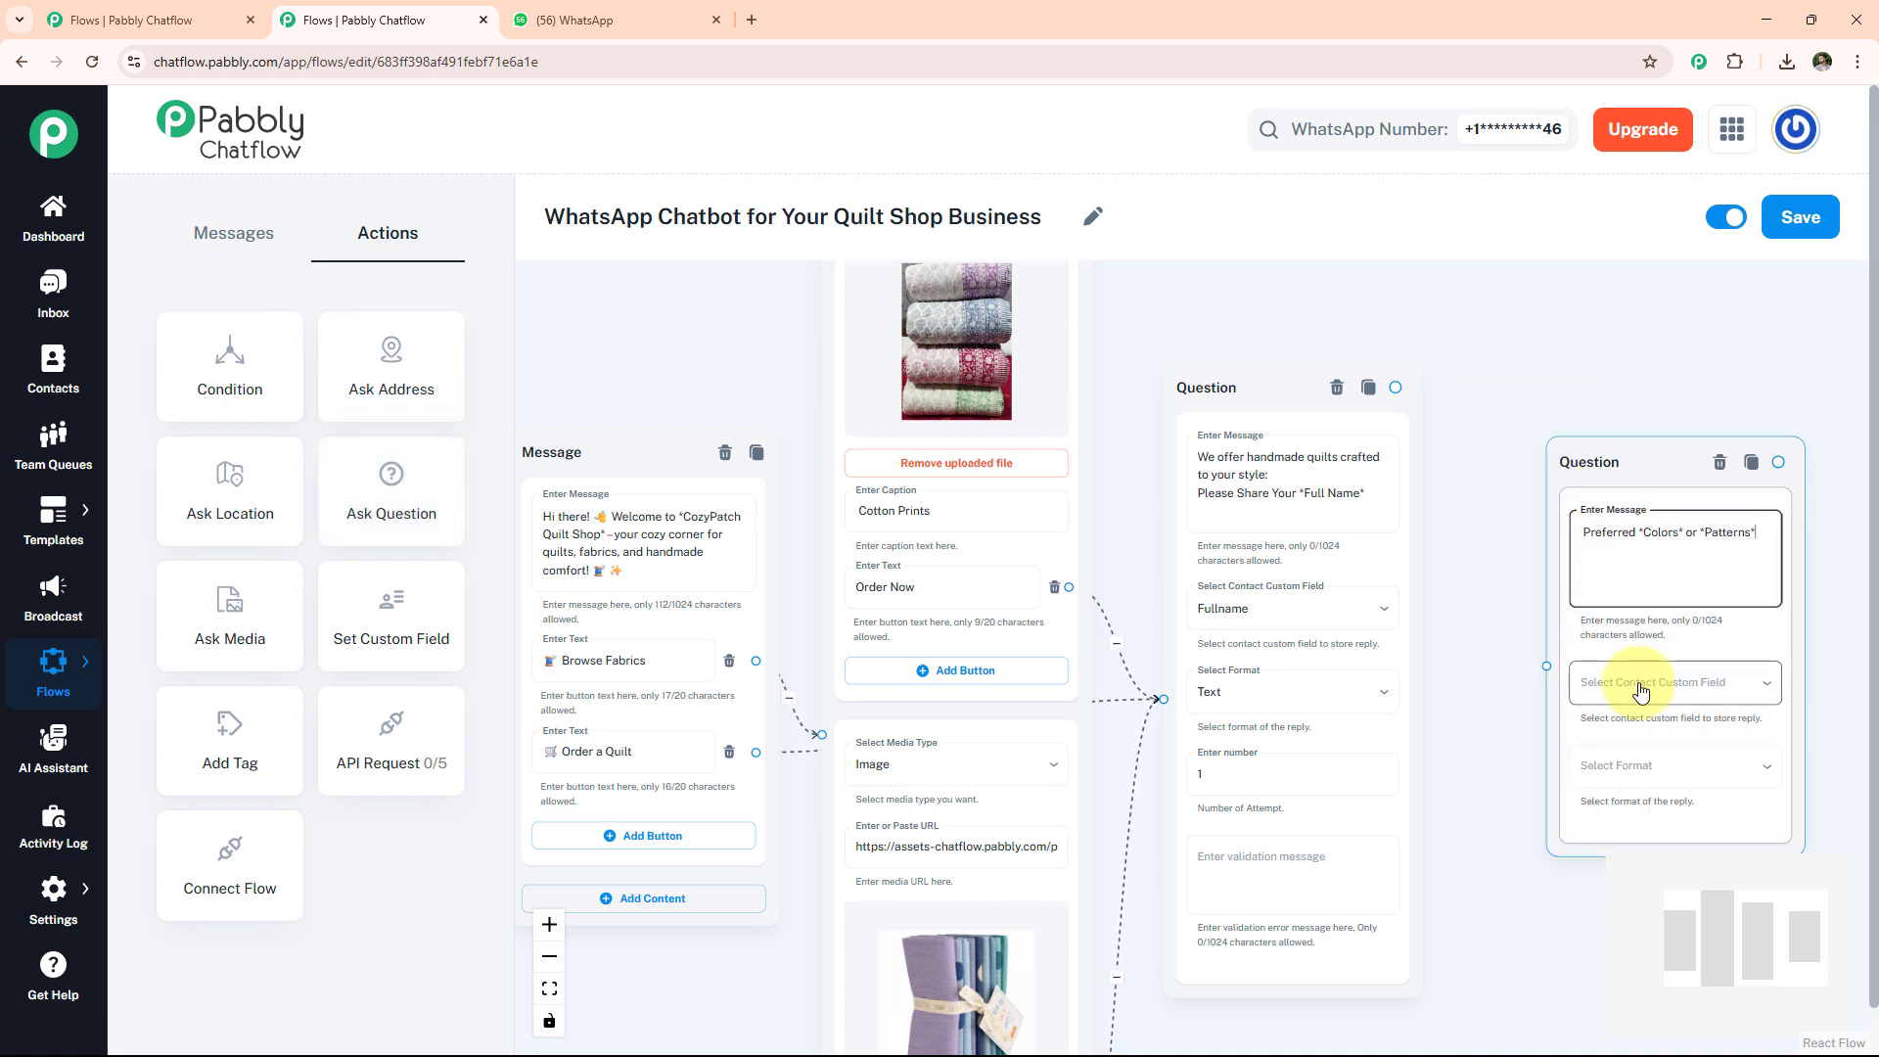
left_click(1641, 692)
left_click(1614, 766)
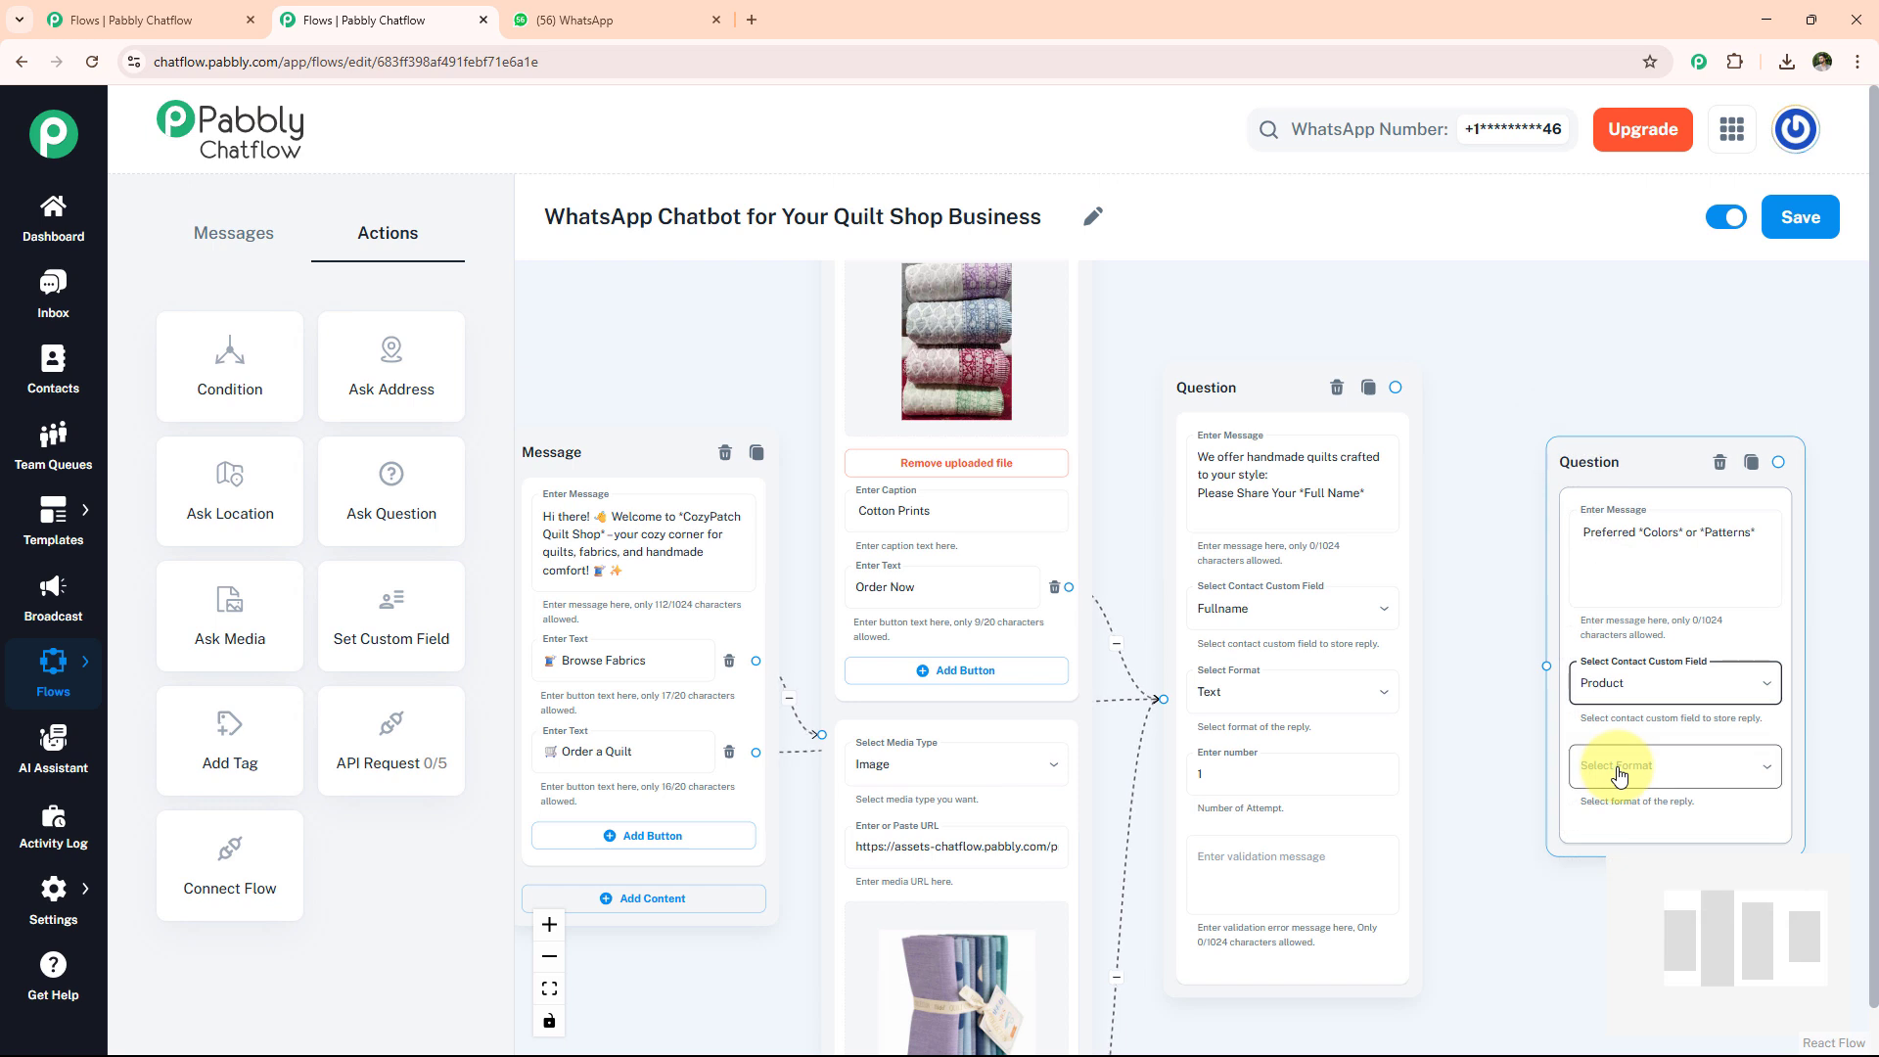
left_click(1614, 767)
left_click(1607, 793)
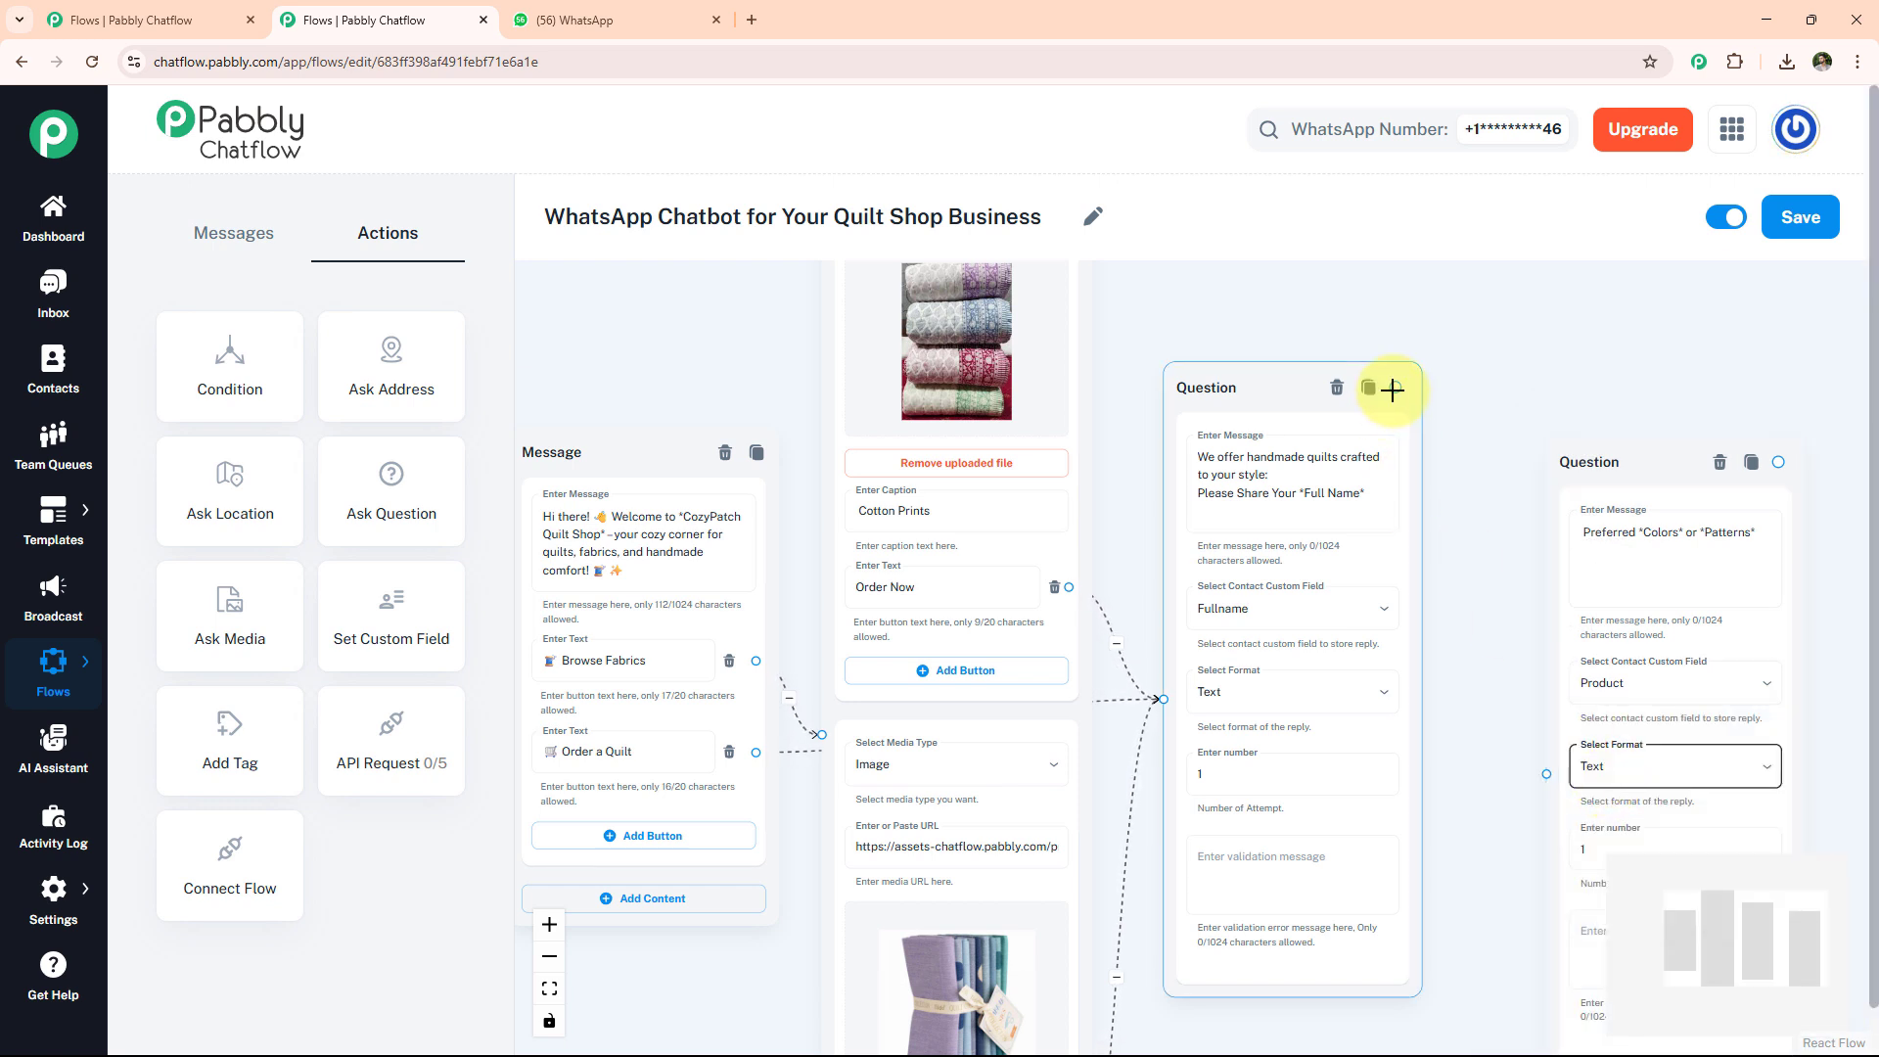
left_click_drag(1395, 388, 1545, 774)
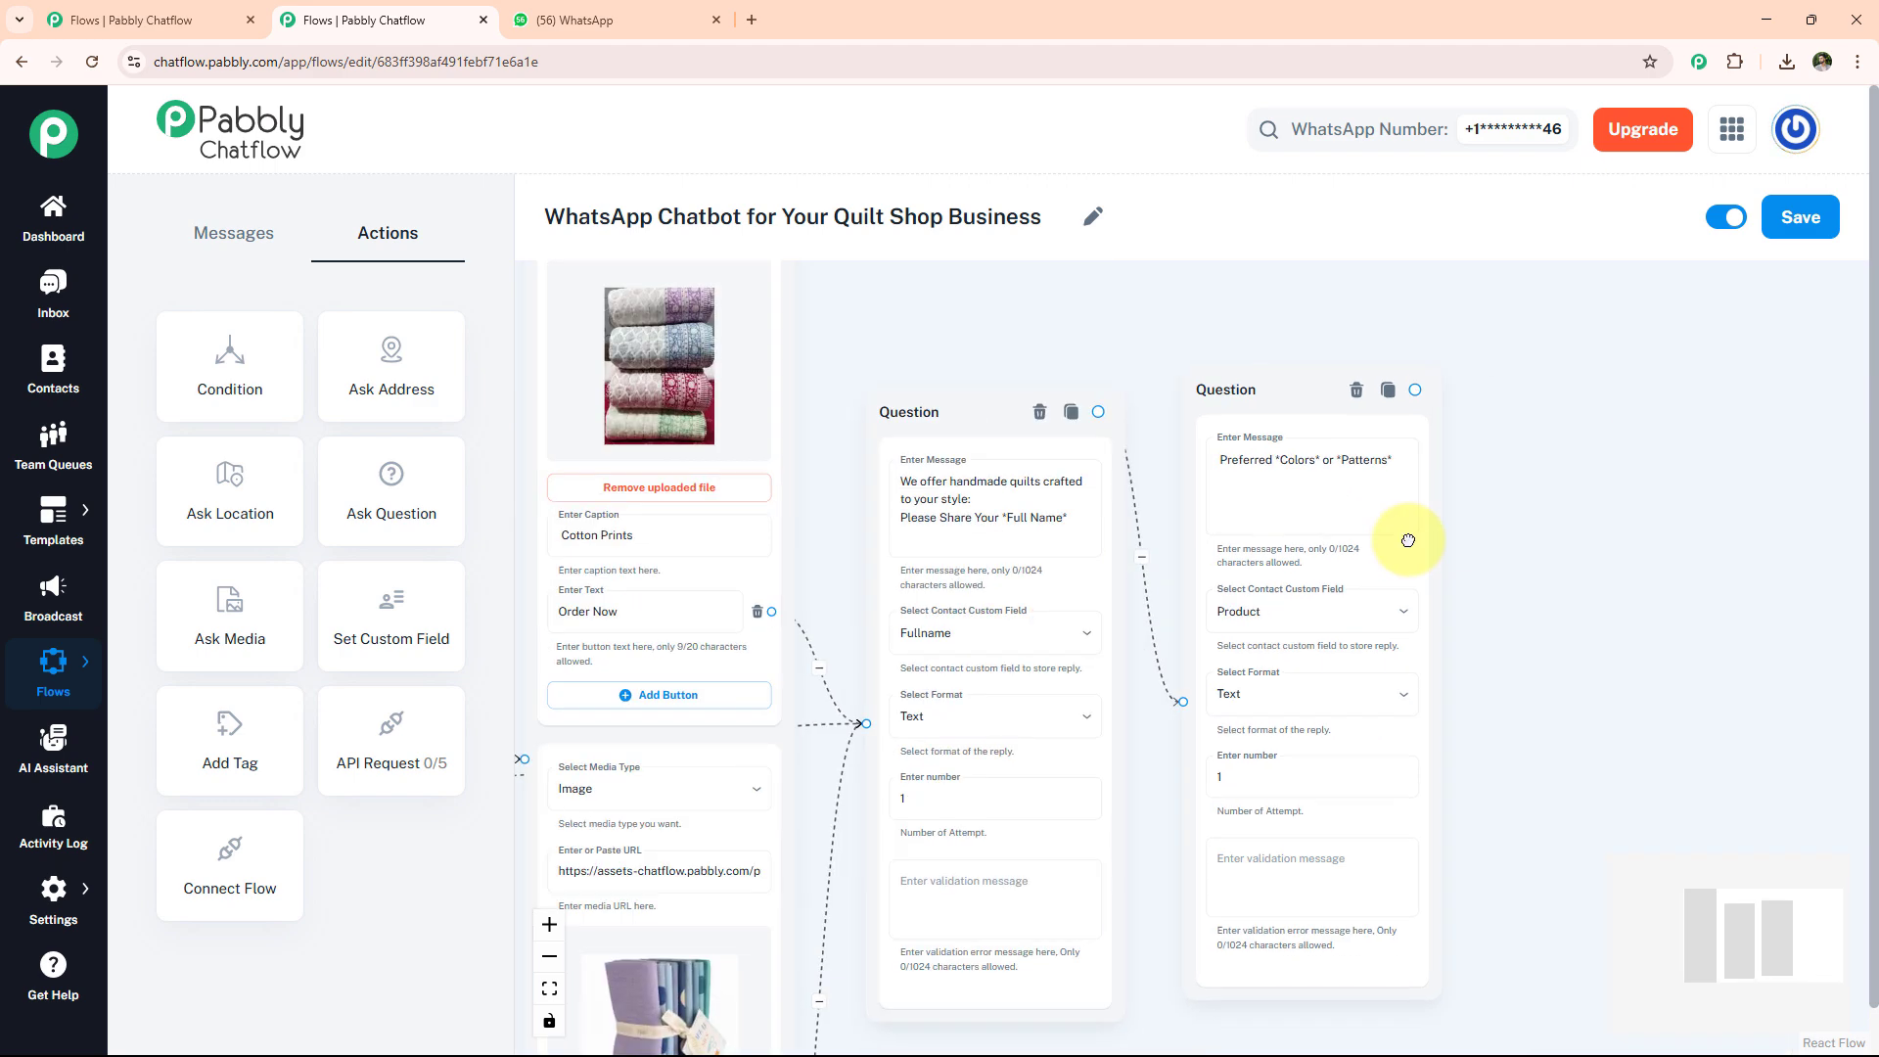
Step: Add an Ask Question node reading 'Please Share *Address*', storing replies in Address as Text, and link the colors and patterns question to it
left_click_drag(1407, 540, 1224, 503)
left_click_drag(369, 486, 1425, 522)
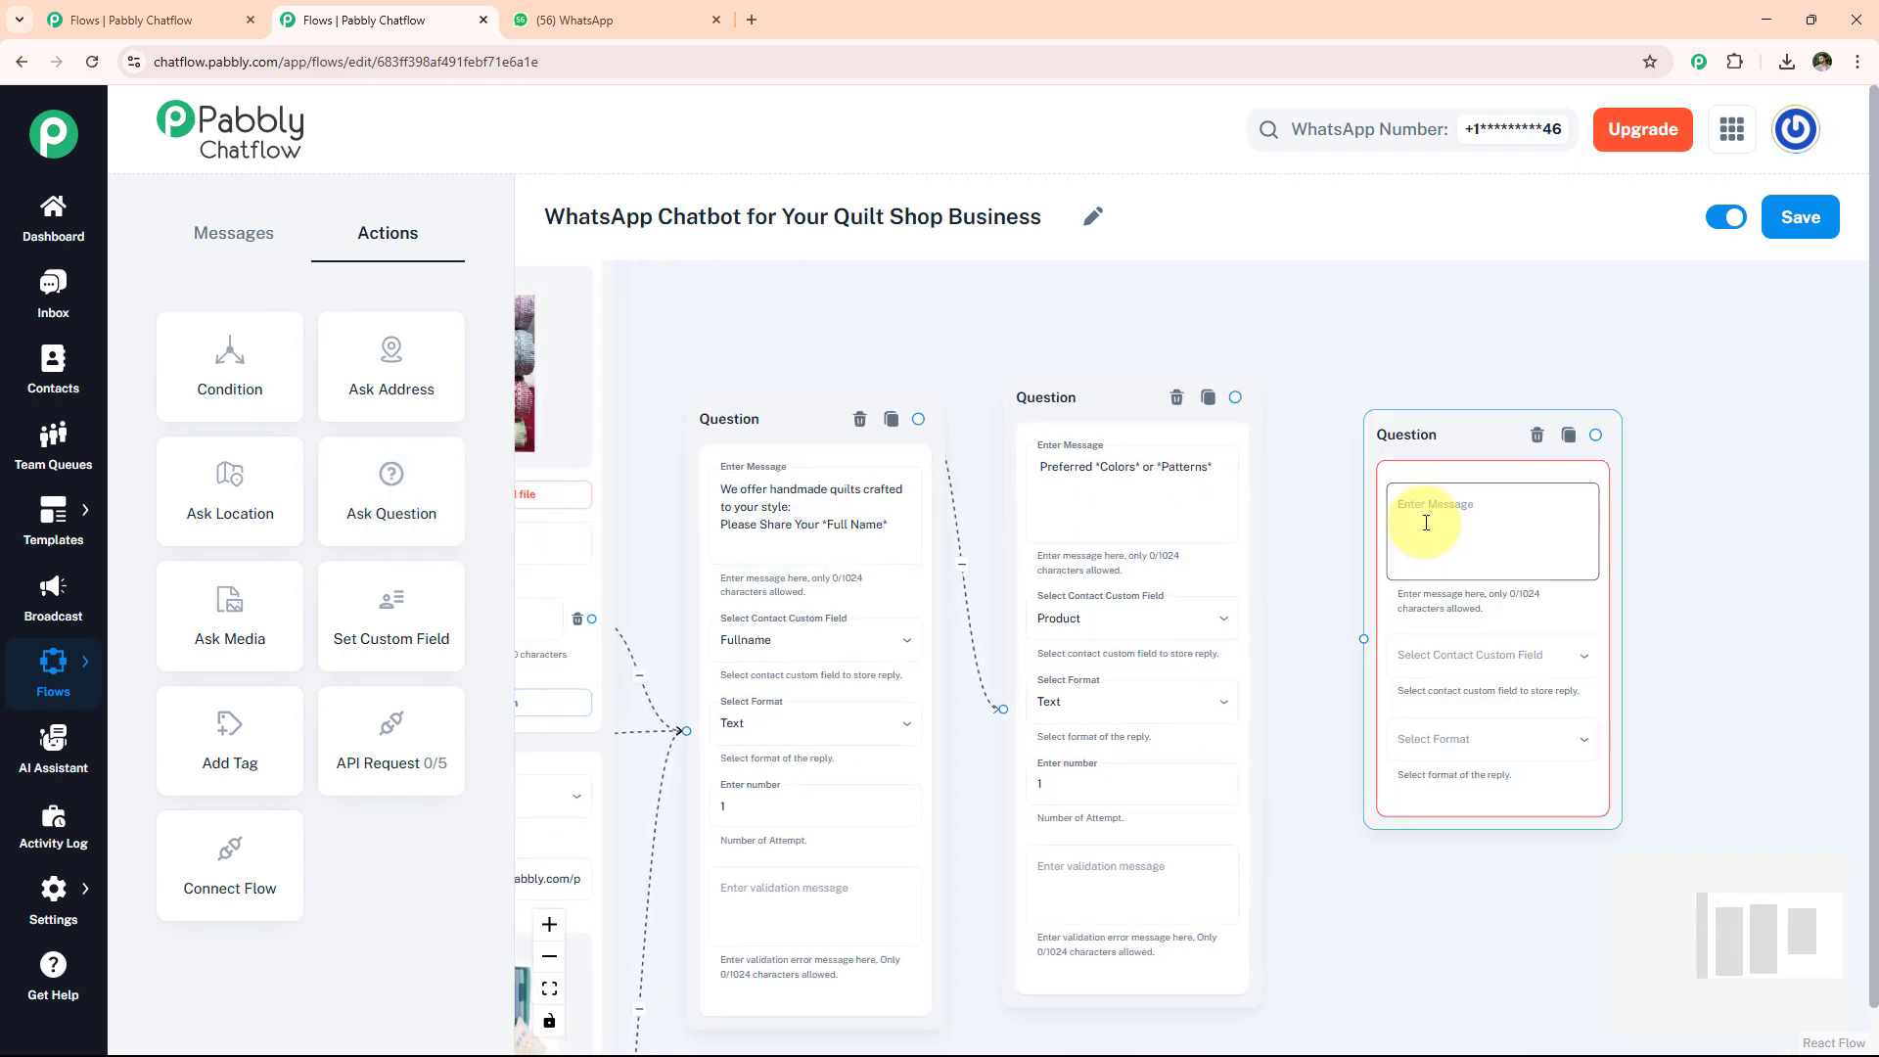
left_click(1425, 522)
type("Please Share *Address*")
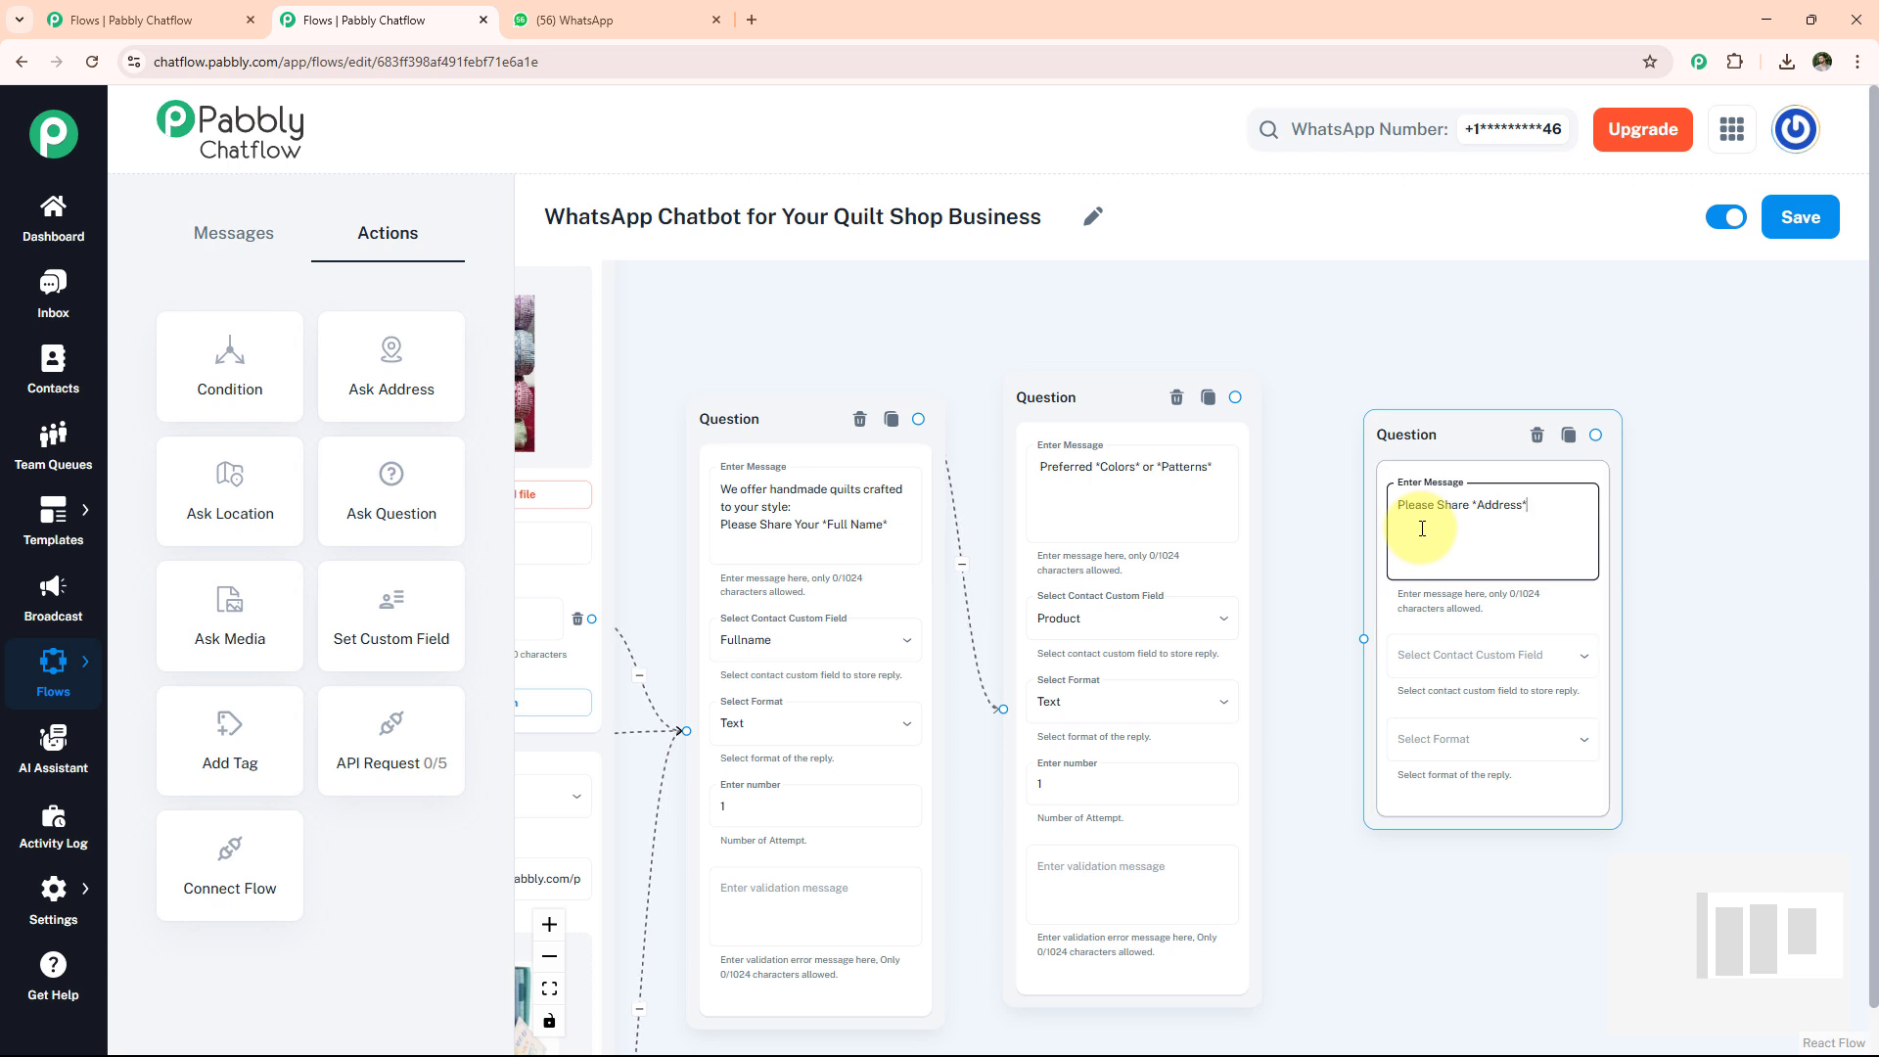
left_click(1438, 655)
scroll(1409, 973, "down", 3)
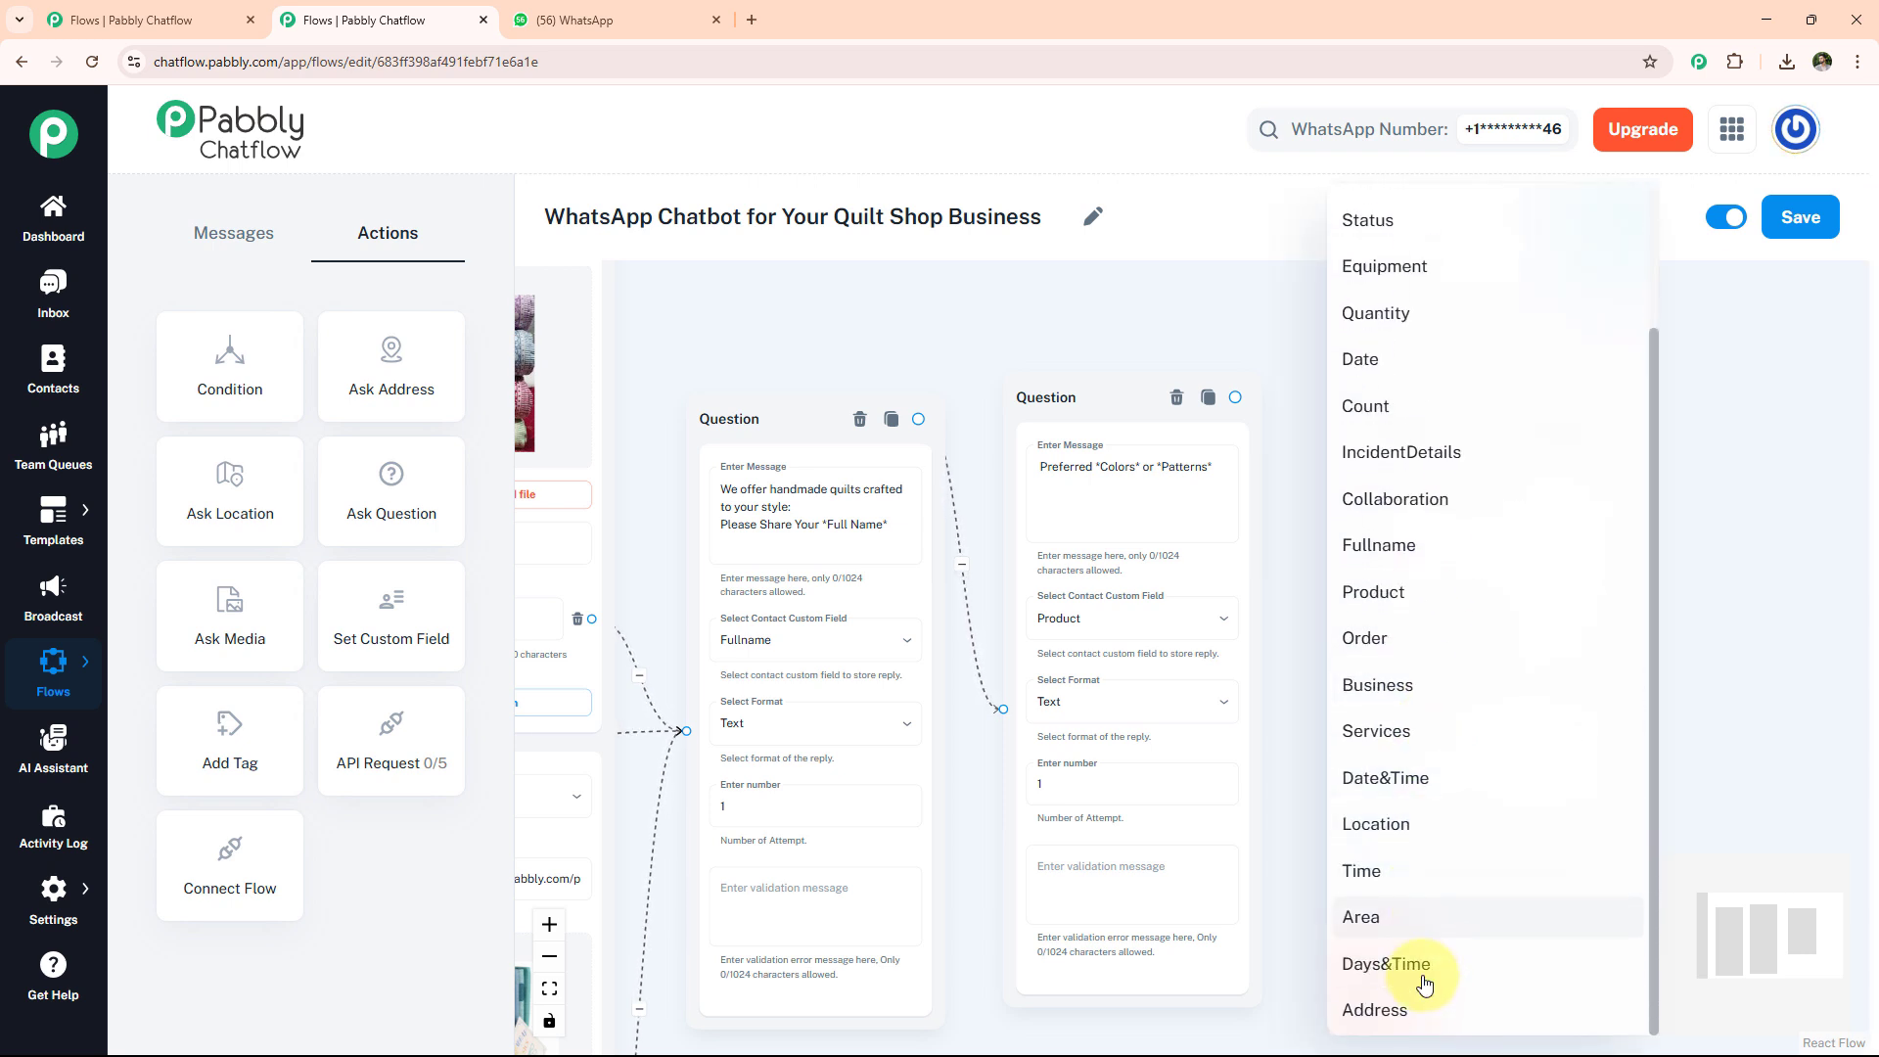
left_click(1418, 1000)
left_click(1421, 753)
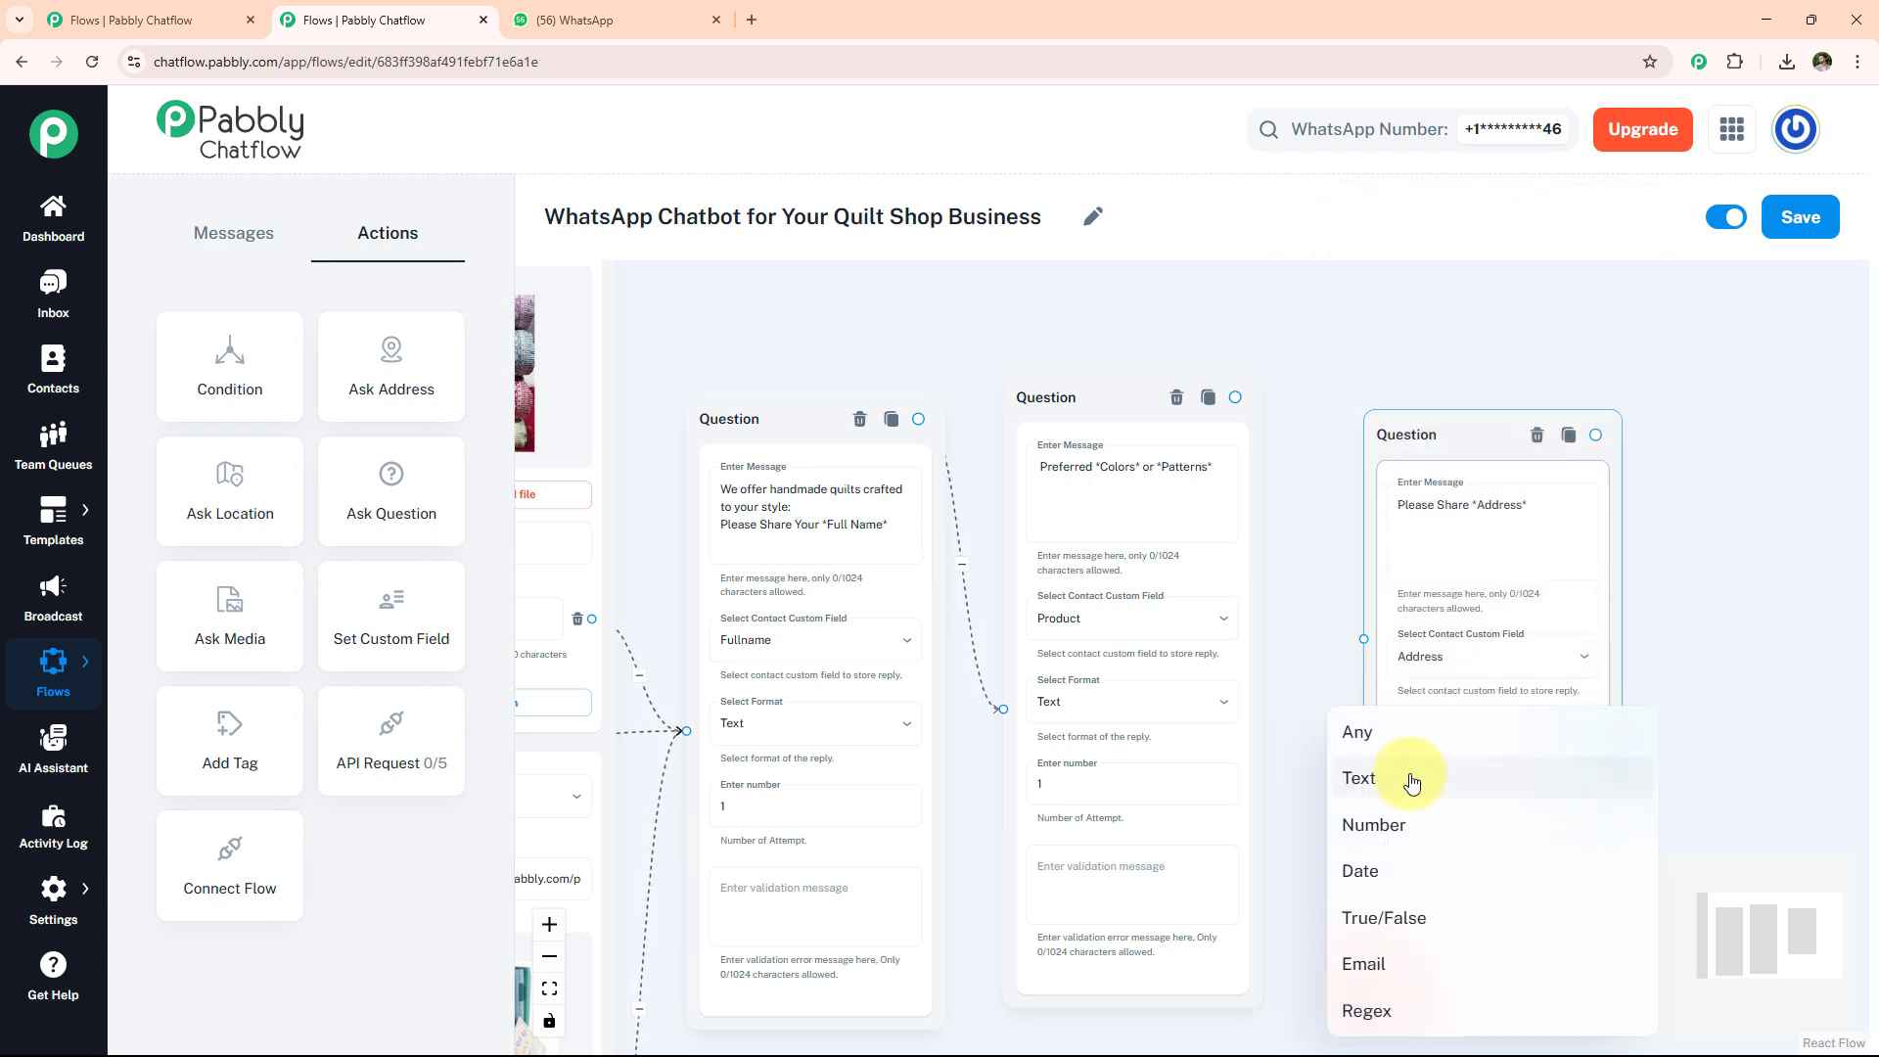
left_click(1411, 781)
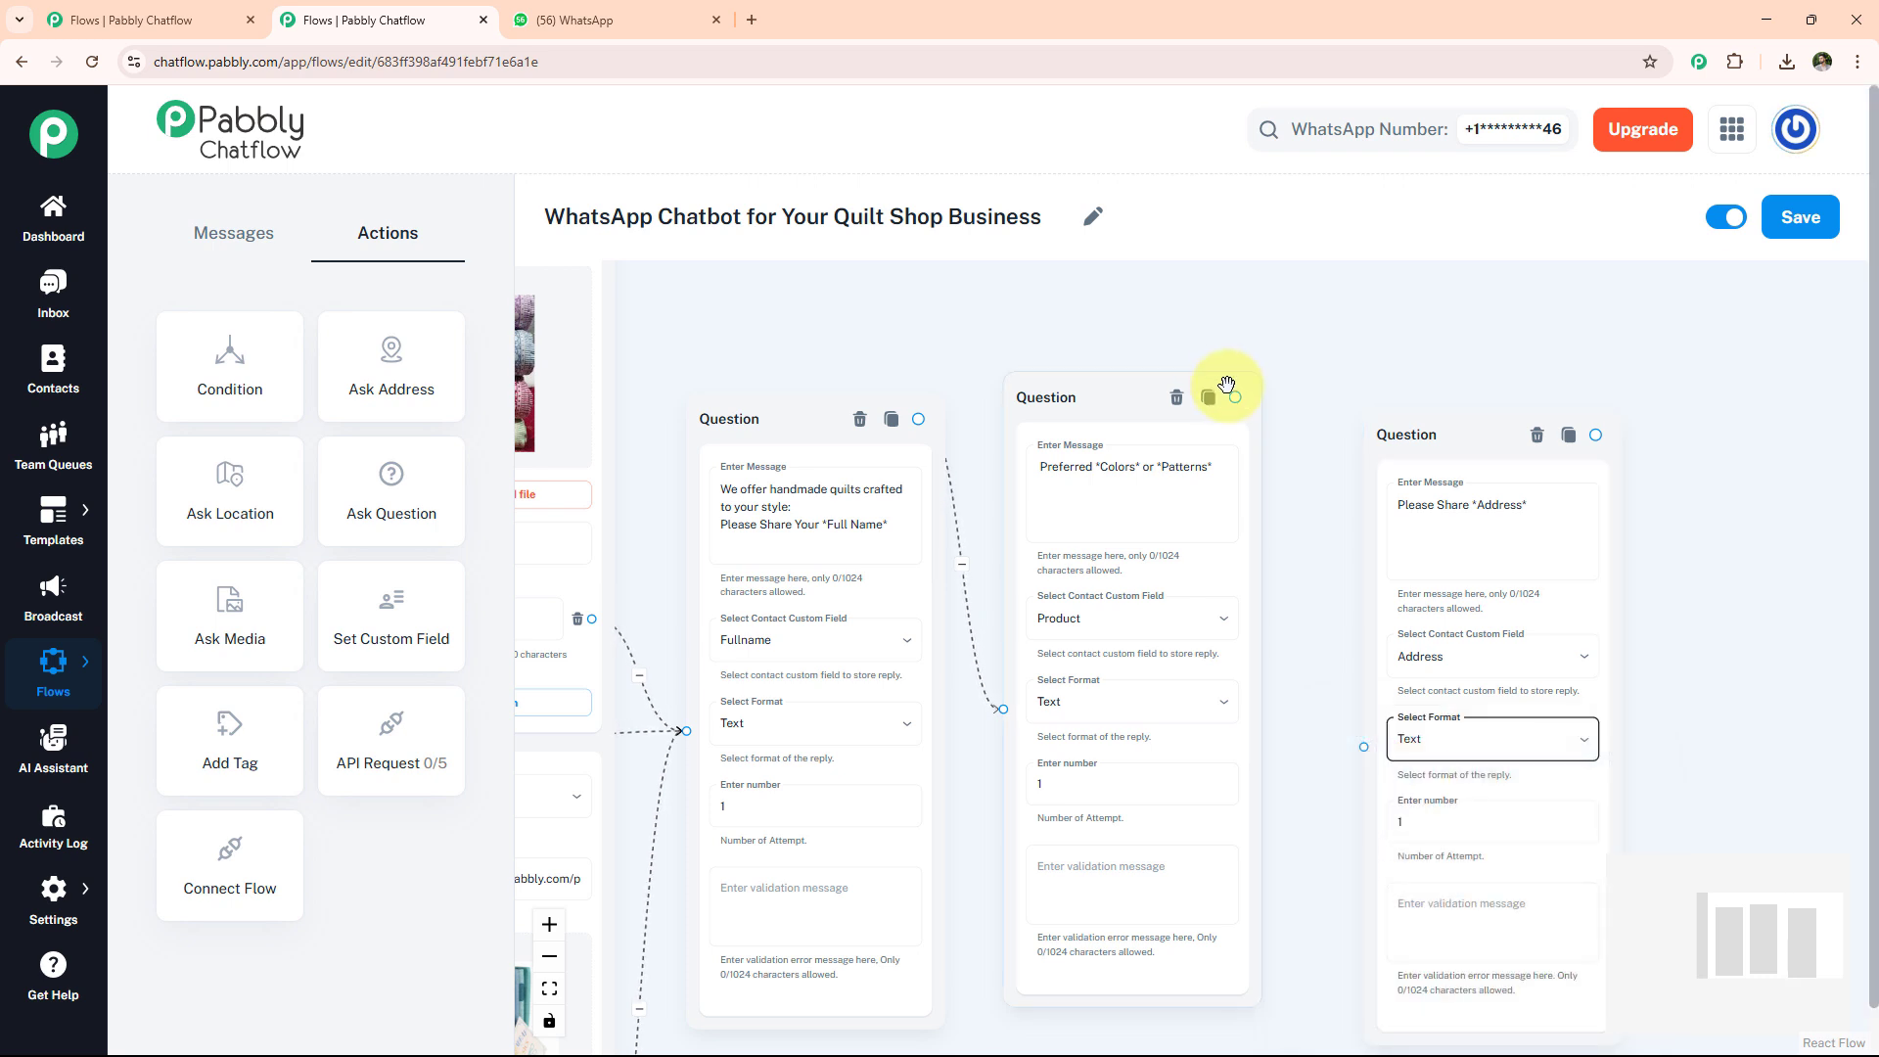
left_click_drag(1239, 398, 1363, 747)
Step: Add a text button message titled 'Details:' listing Full Name *$Fullname*, Colors or Patterns *$Product* and Delivery Address *$Address* with emojis
left_click_drag(1622, 632, 1246, 595)
left_click_drag(221, 372, 1419, 494)
left_click(1448, 541)
type("Details: 👤 Full Name: *$Fullname* 🌸 Colors or Patterns: *$Product* 📍 Delivery Address: *$Address*")
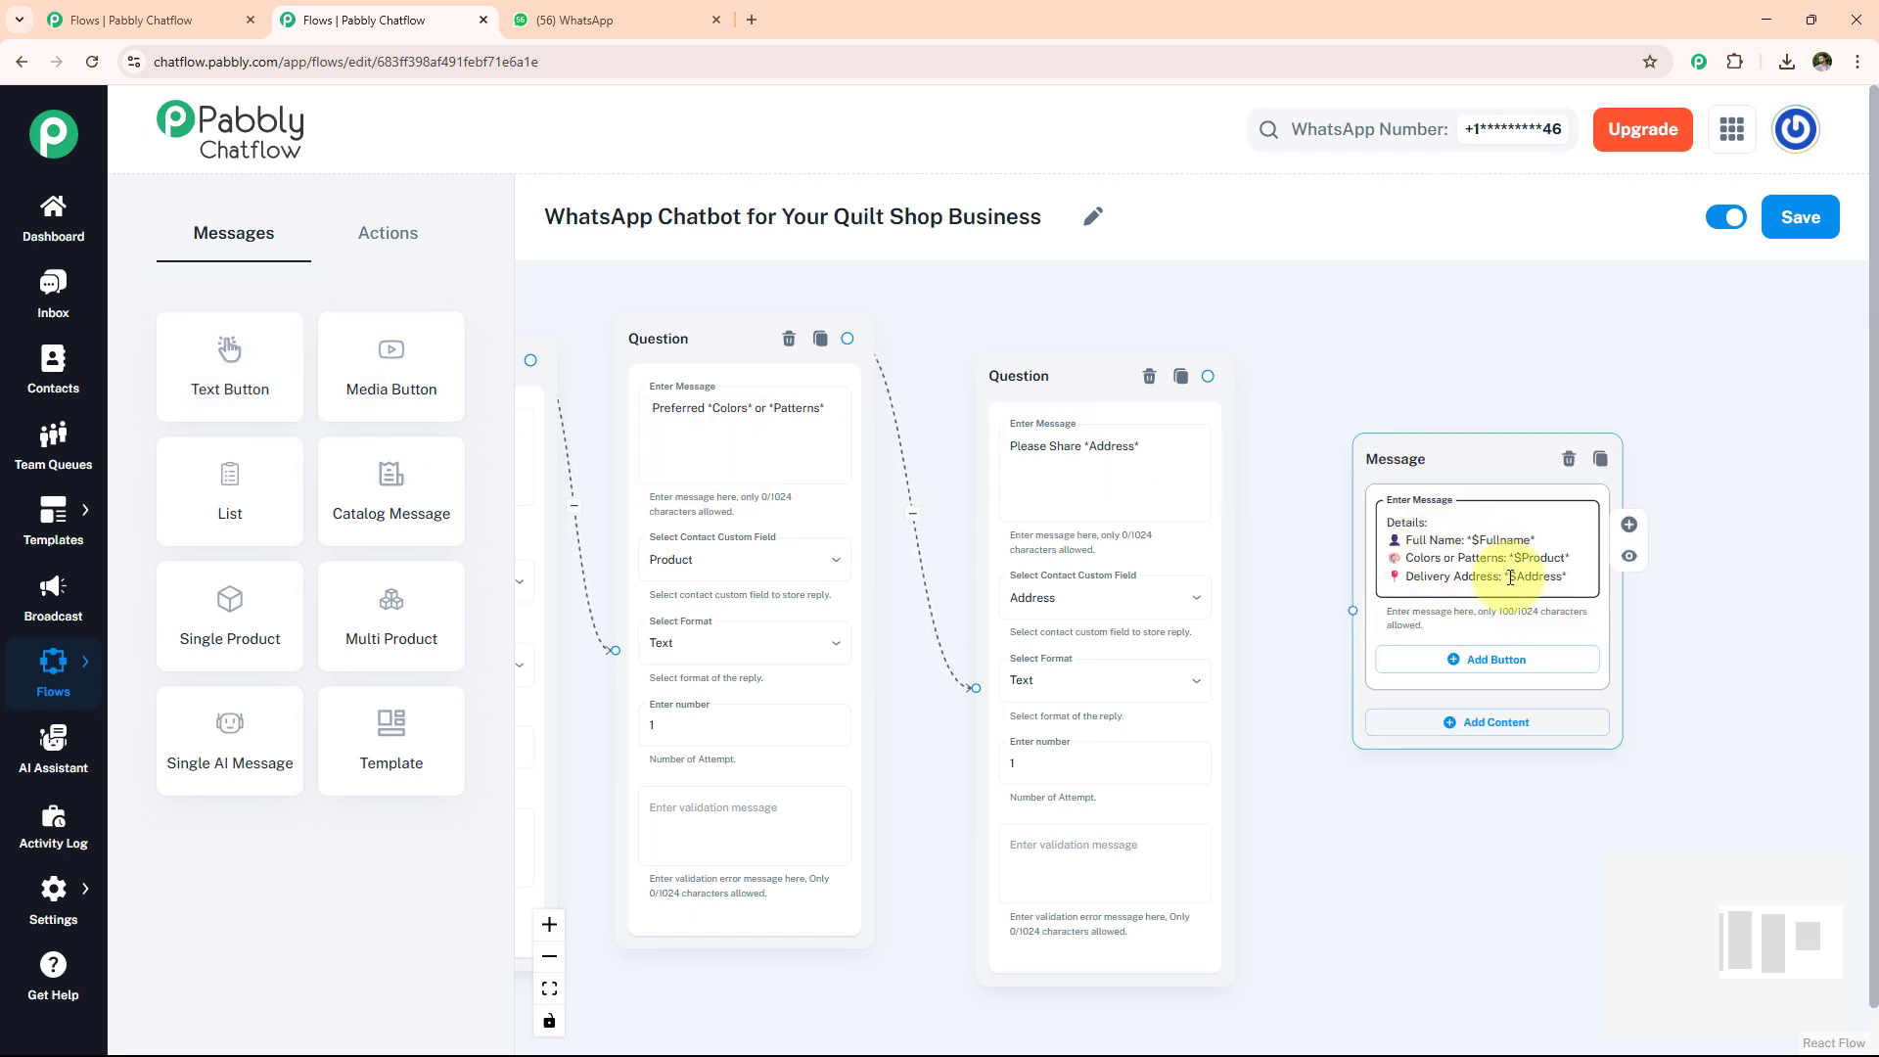
Step: Add a 'Confirm' button to the details message and link the address question to that message
scroll(1490, 548, "up", 3)
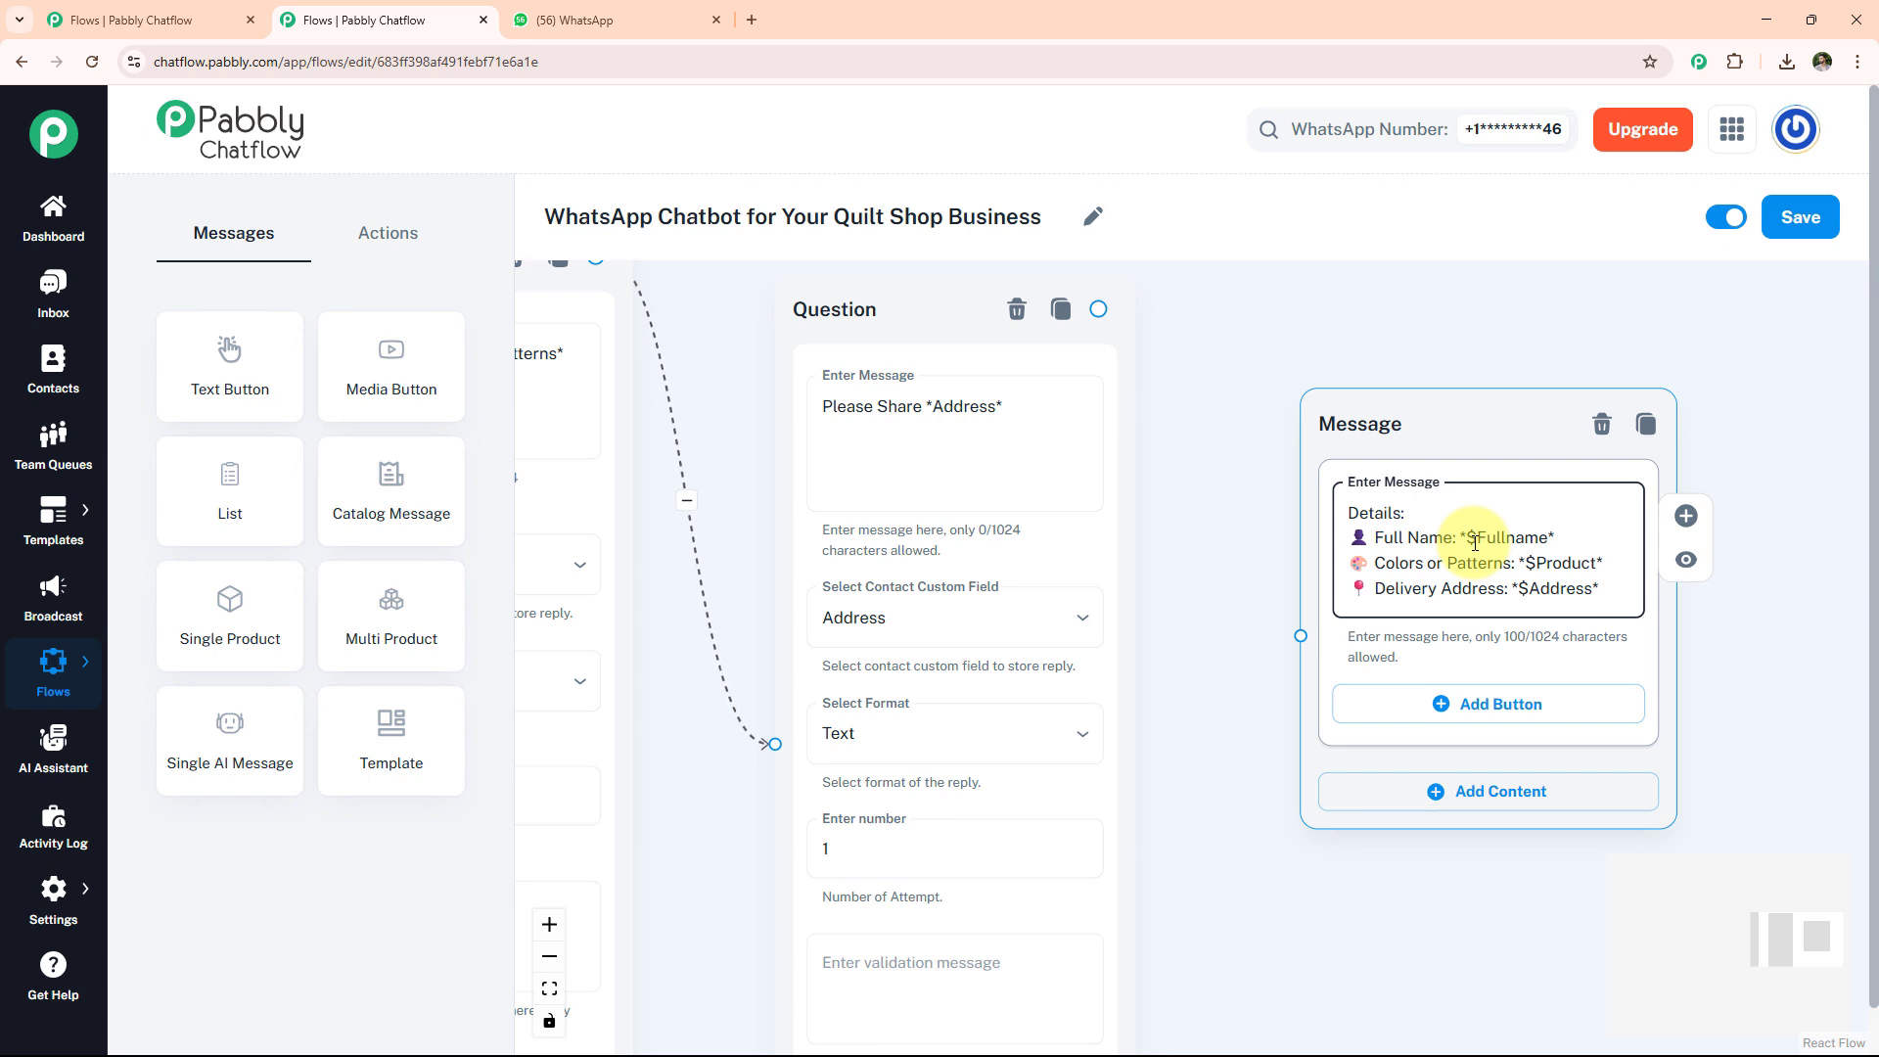
left_click(1497, 703)
type("Confirm")
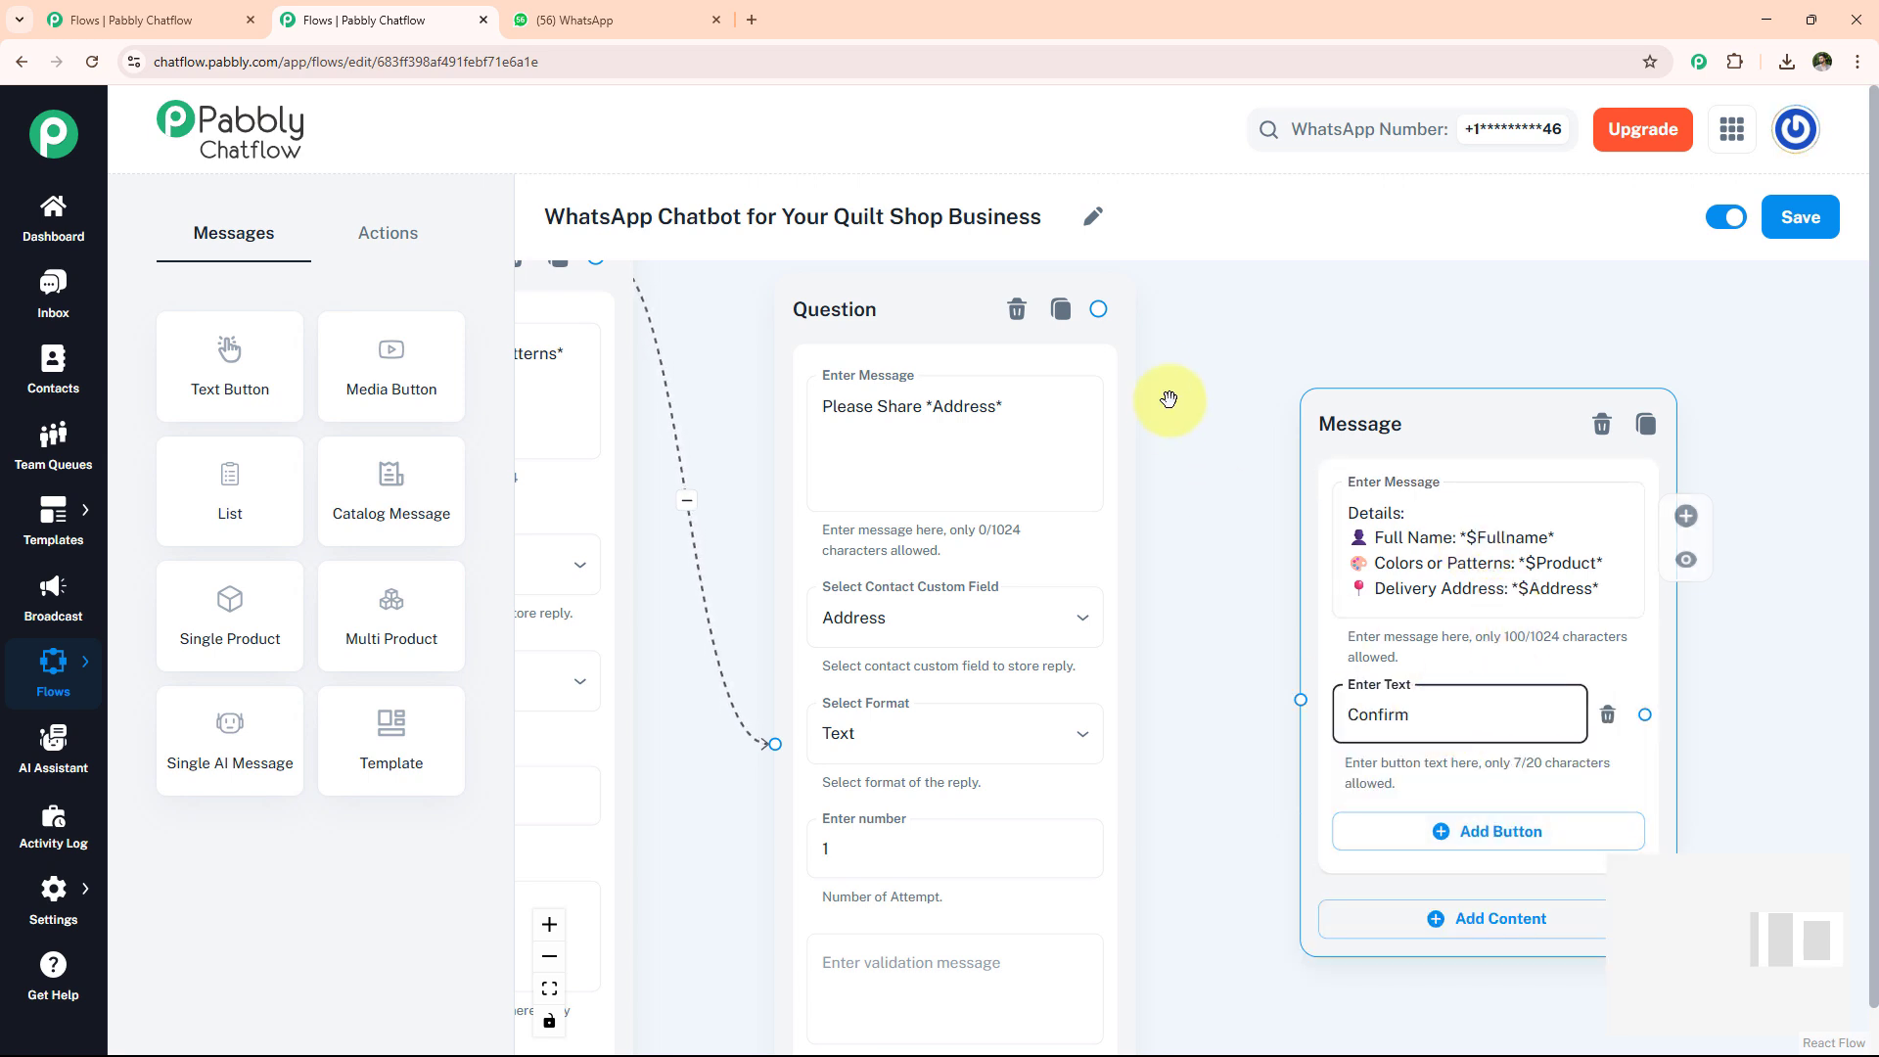
left_click_drag(1097, 308, 1299, 700)
Step: Add a text button message with the closing text wishing 'warmth, creativity, and comfort in every stitch' and inviting customers to come back anytime
left_click_drag(1747, 588, 1258, 573)
left_click_drag(235, 367, 1365, 436)
left_click(1401, 589)
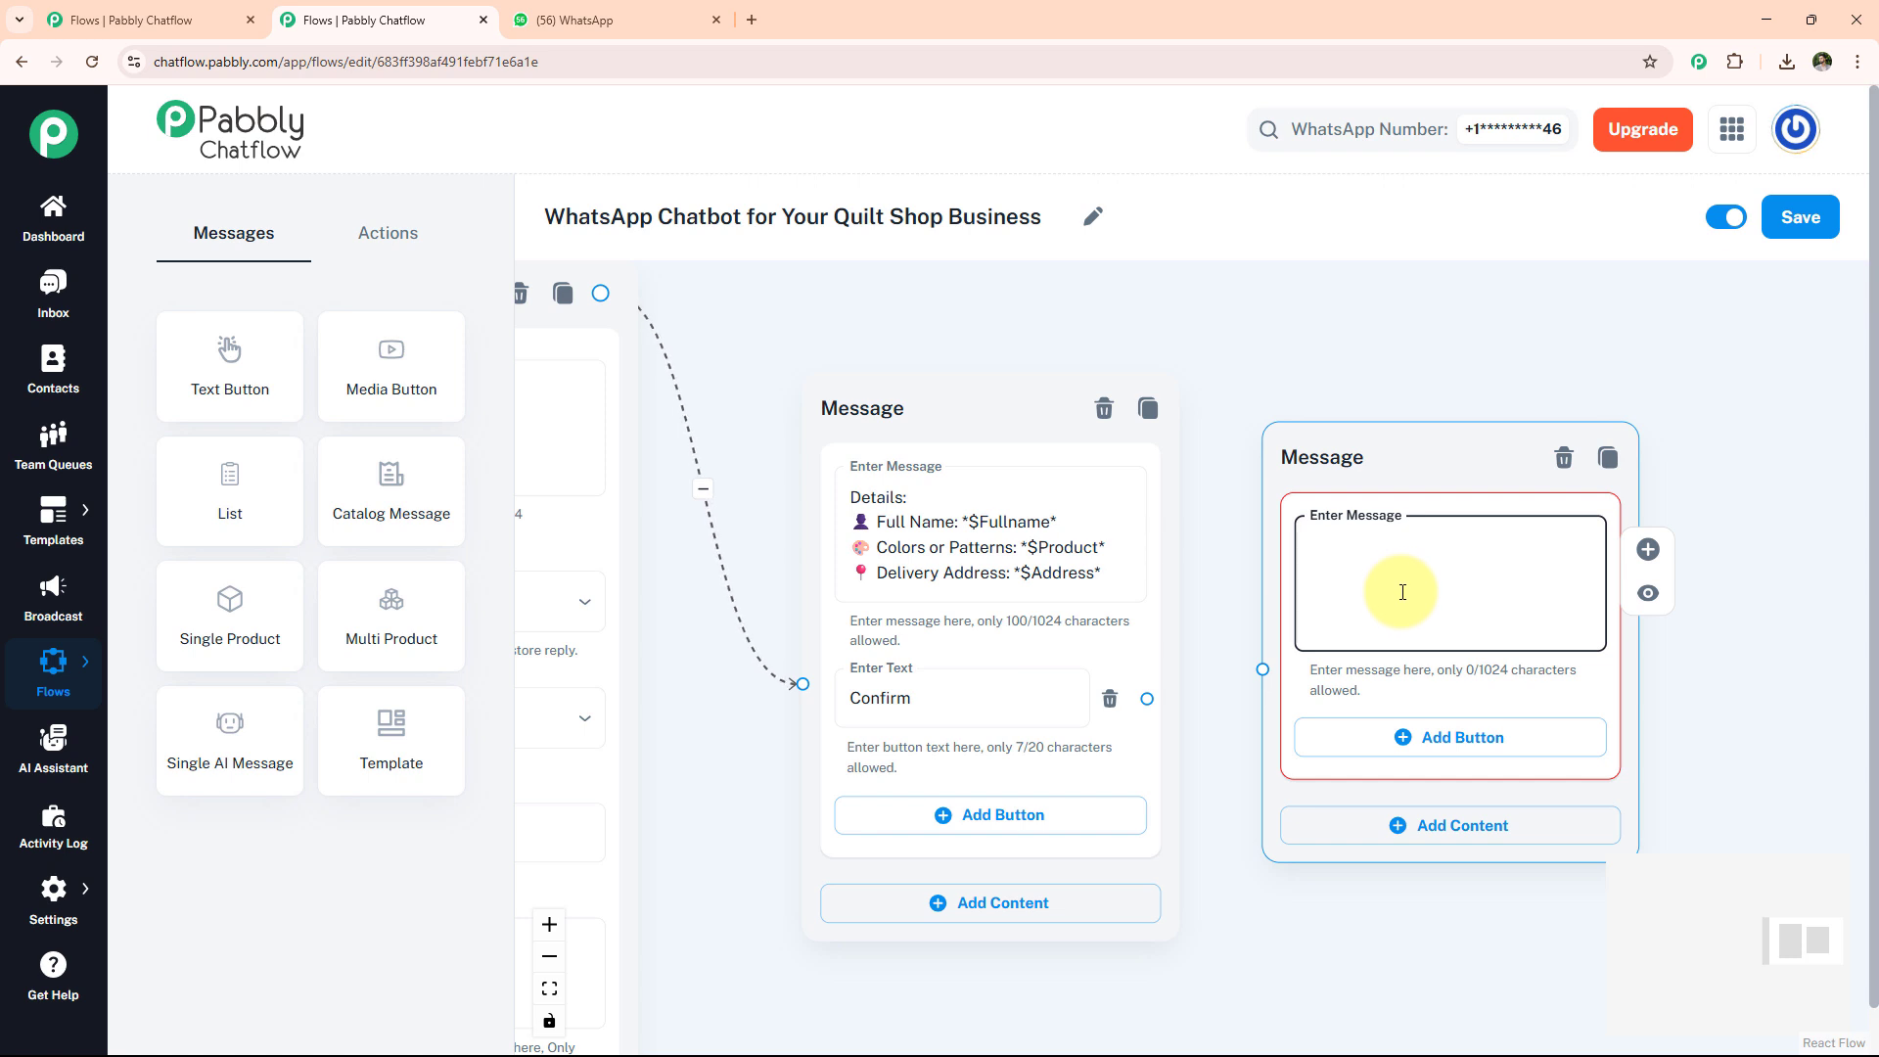
key("ctrl+v")
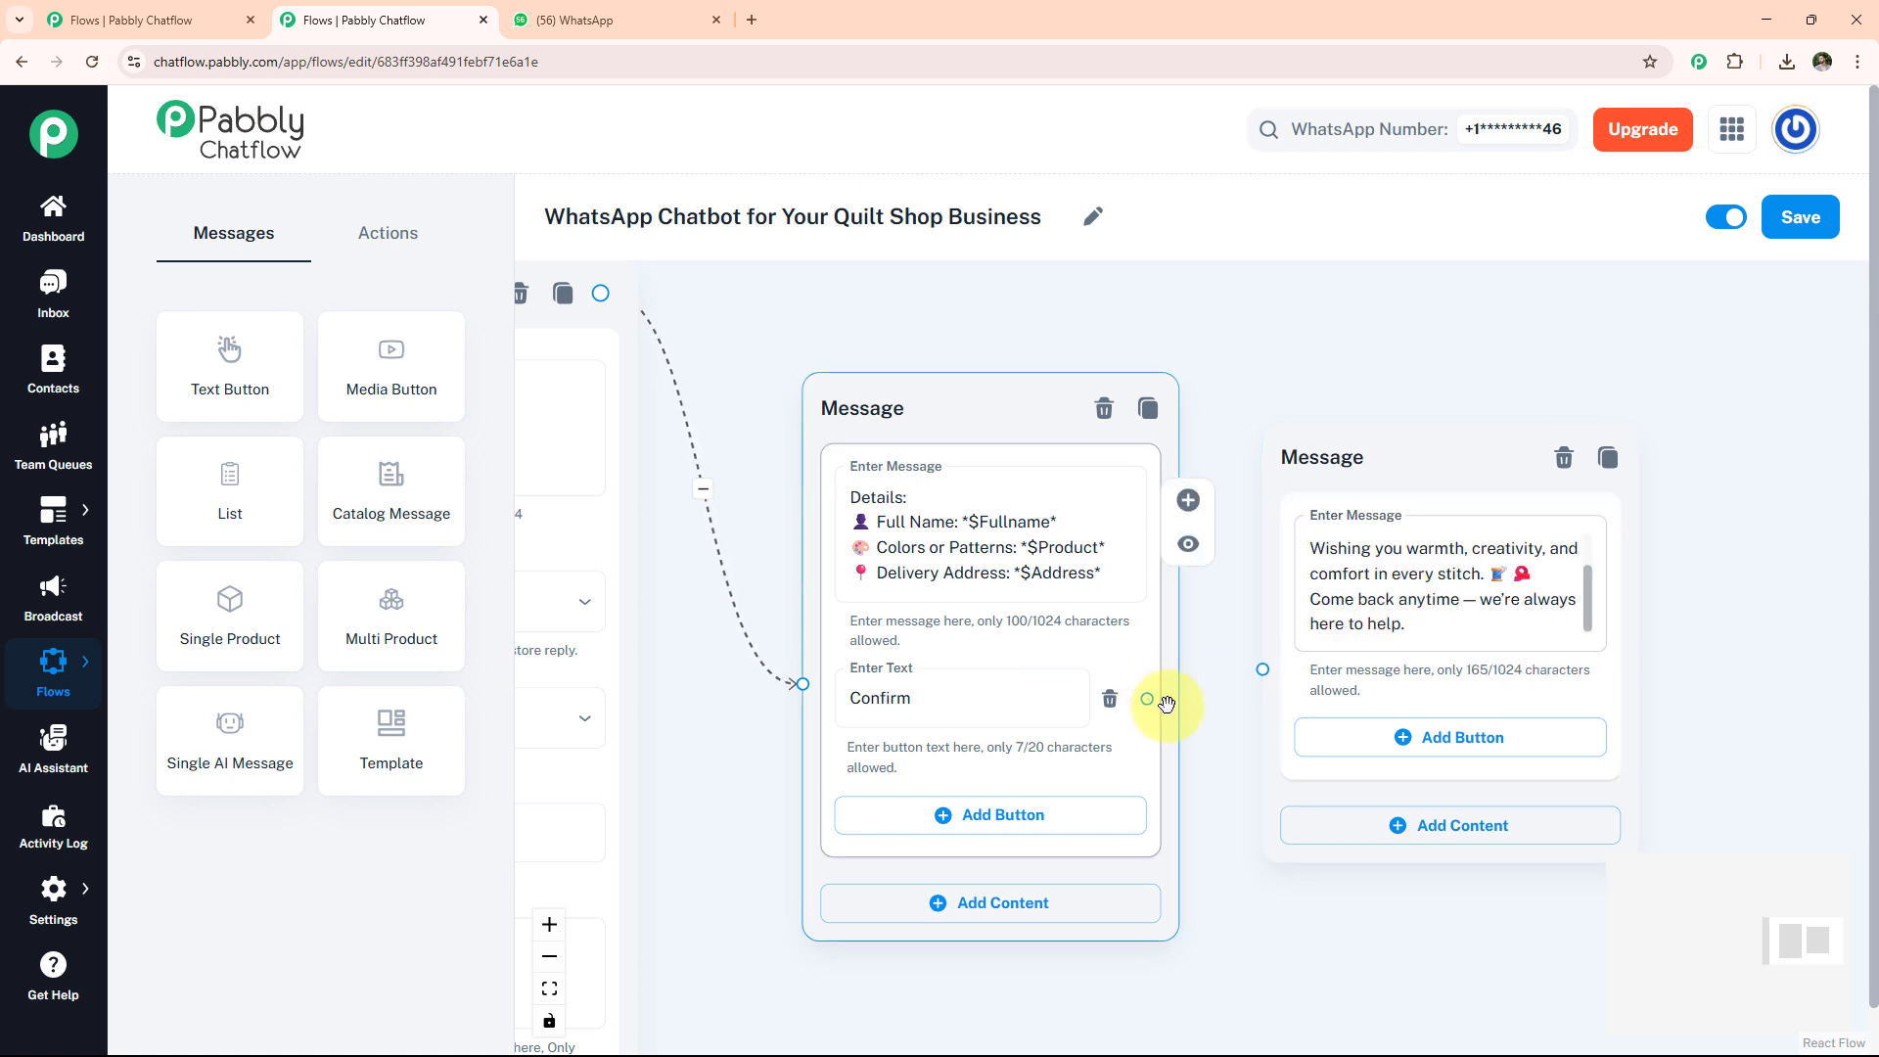
Step: Link the Confirm button to the closing message and save the flow
left_click_drag(1166, 704, 1263, 669)
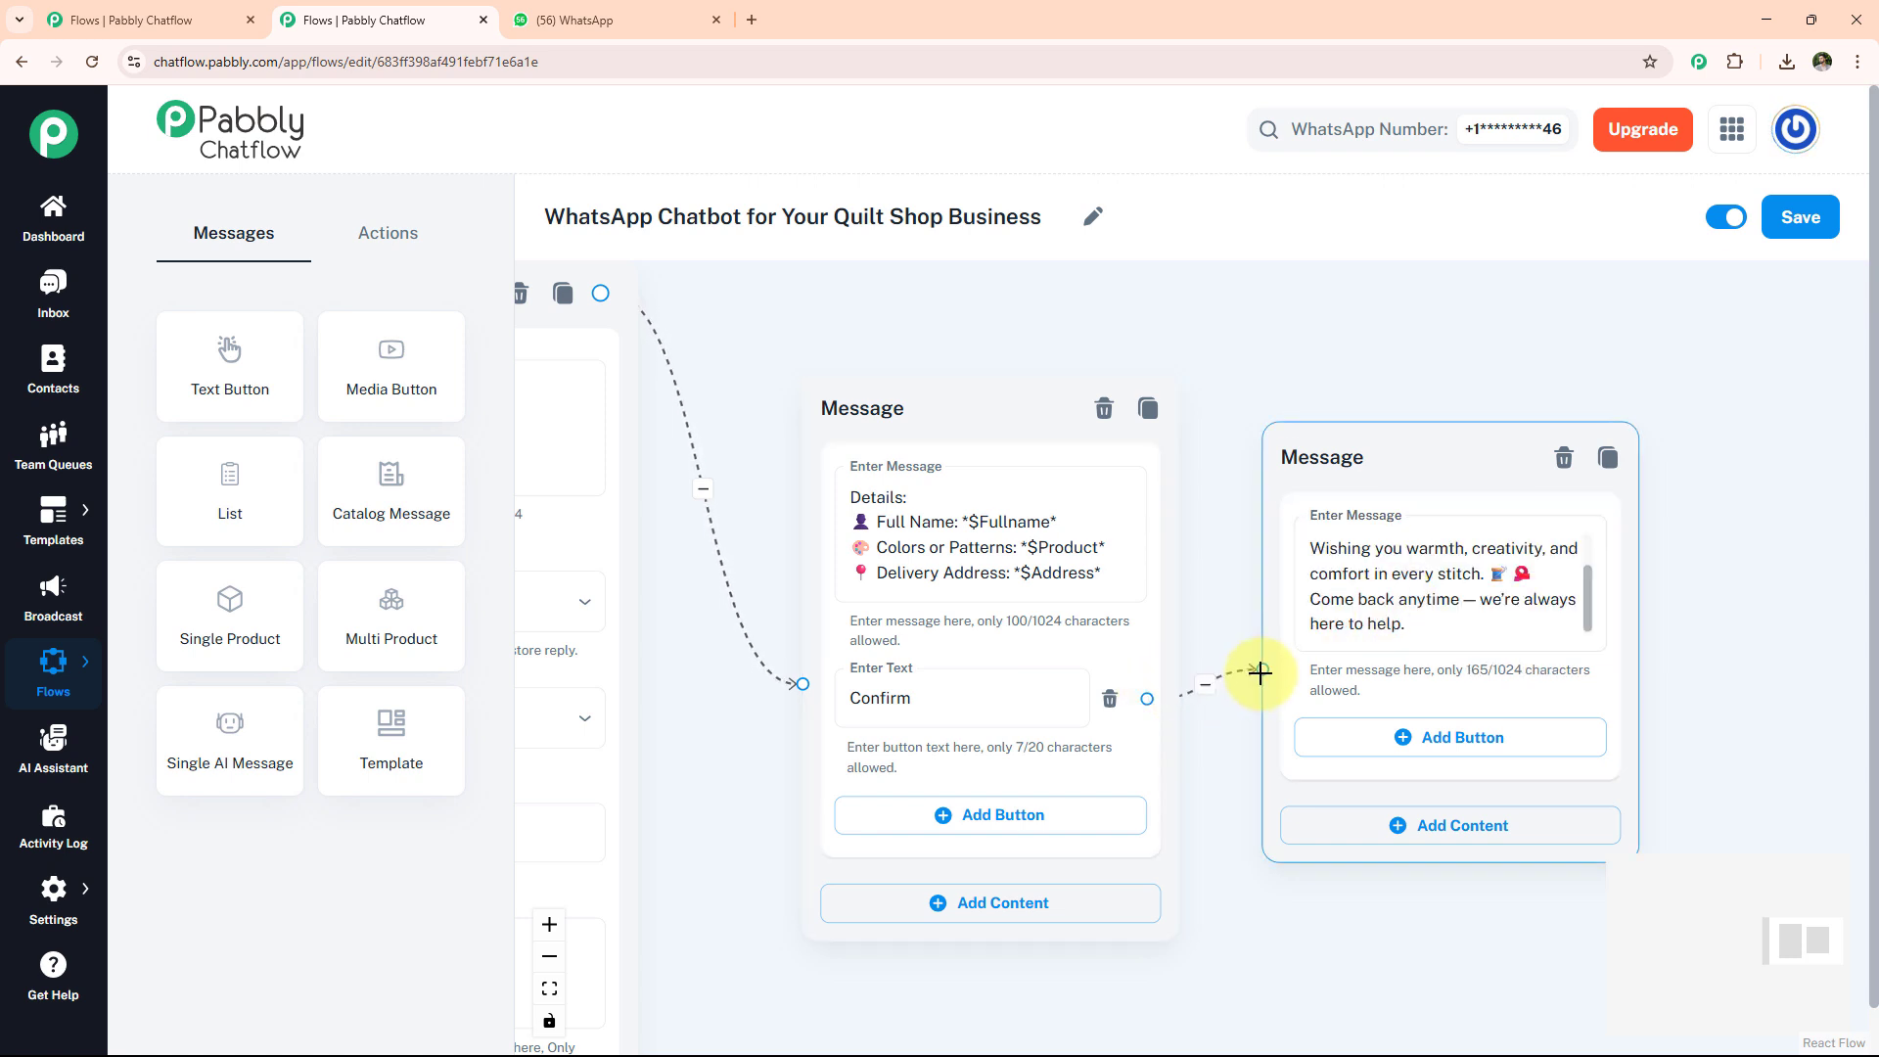
left_click(1783, 225)
scroll(1246, 490, "down", 3)
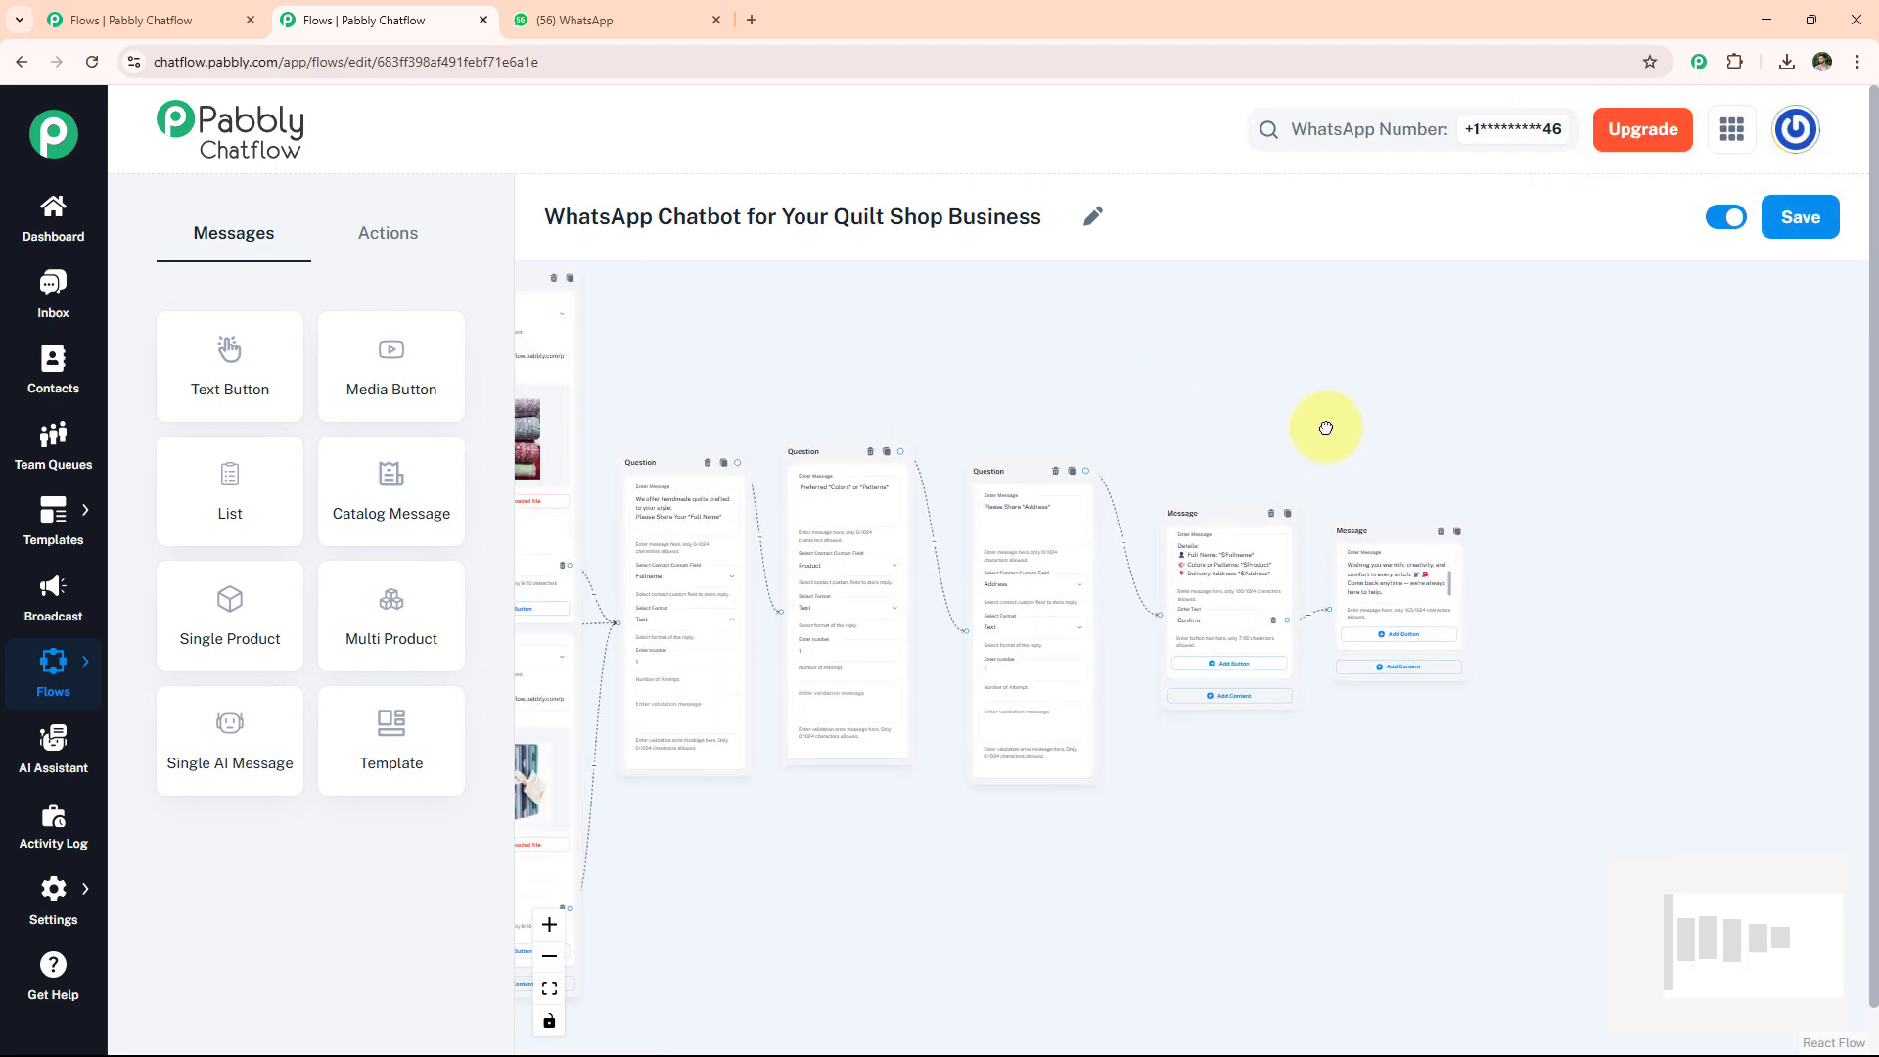
left_click_drag(1326, 427, 1358, 425)
scroll(1317, 421, "down", 1)
left_click_drag(1206, 395, 1376, 434)
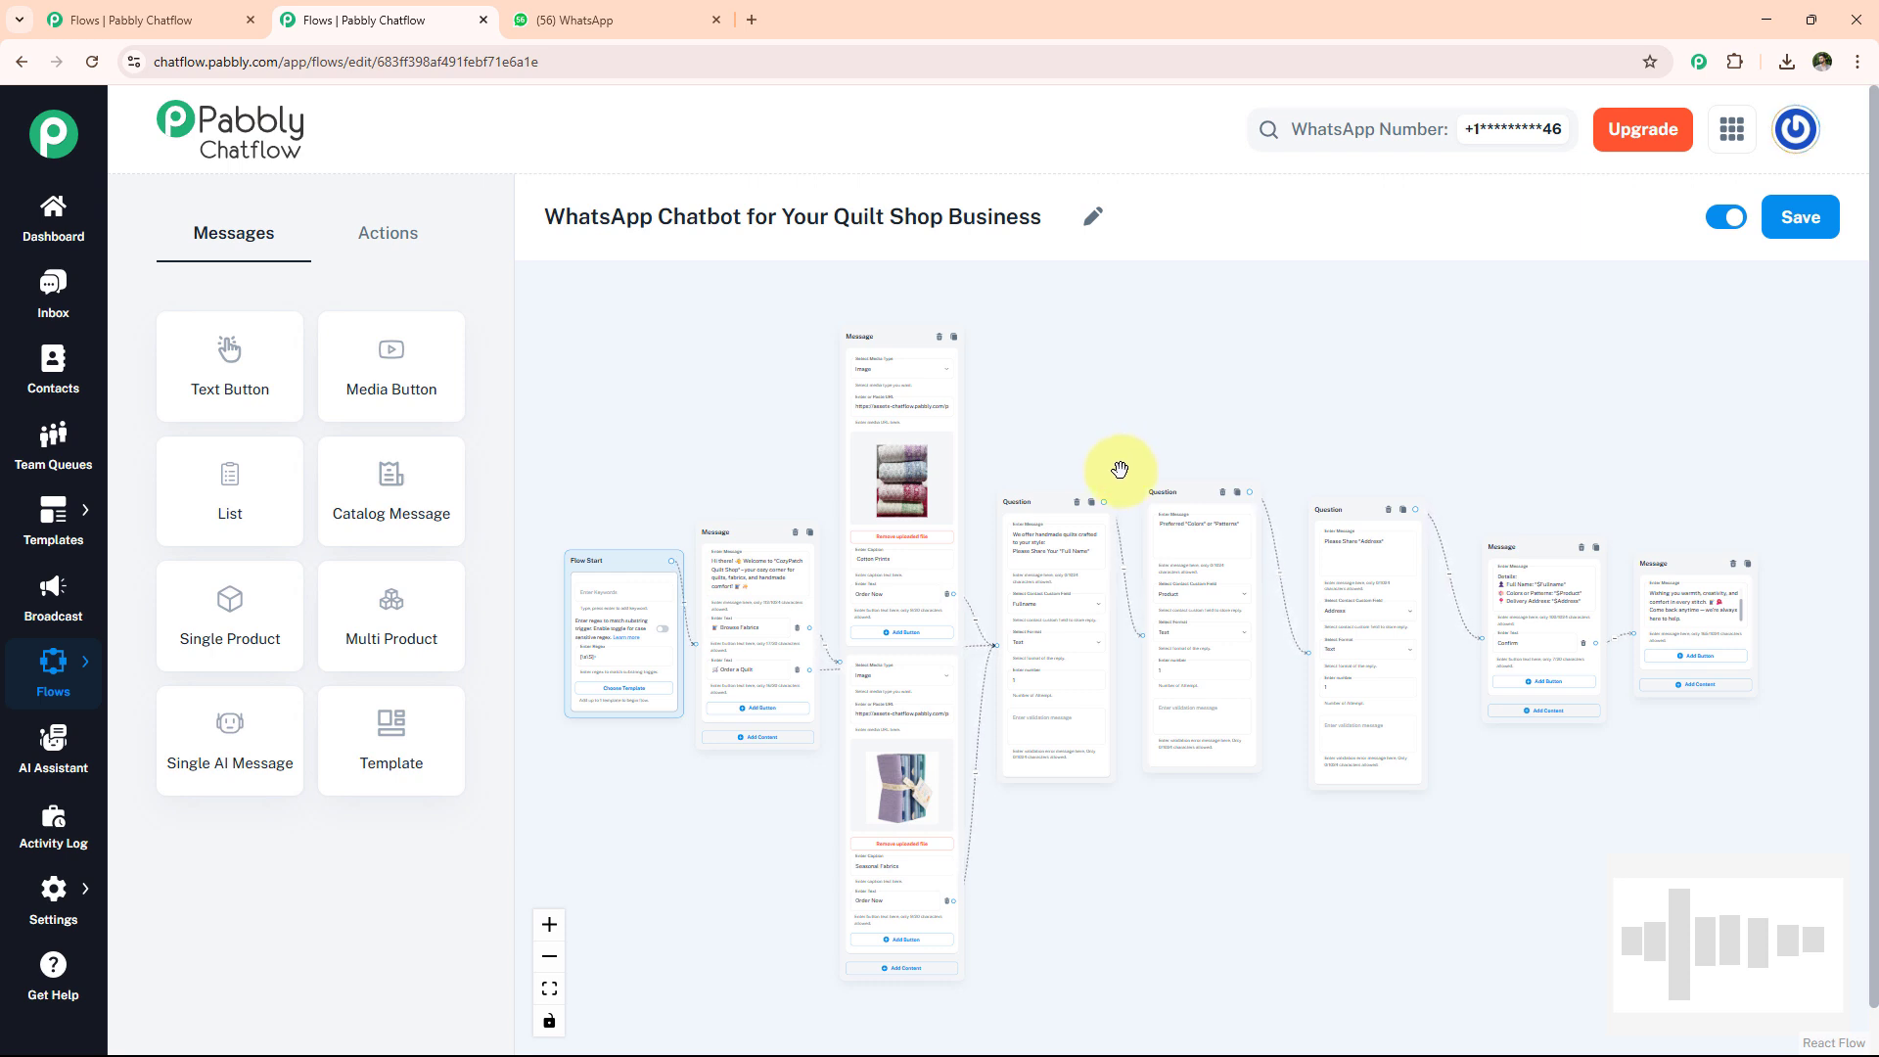
Step: Switch to the Quilt Shop Business chat in WhatsApp Web and send 'Hello' to test the chatbot
left_click(646, 10)
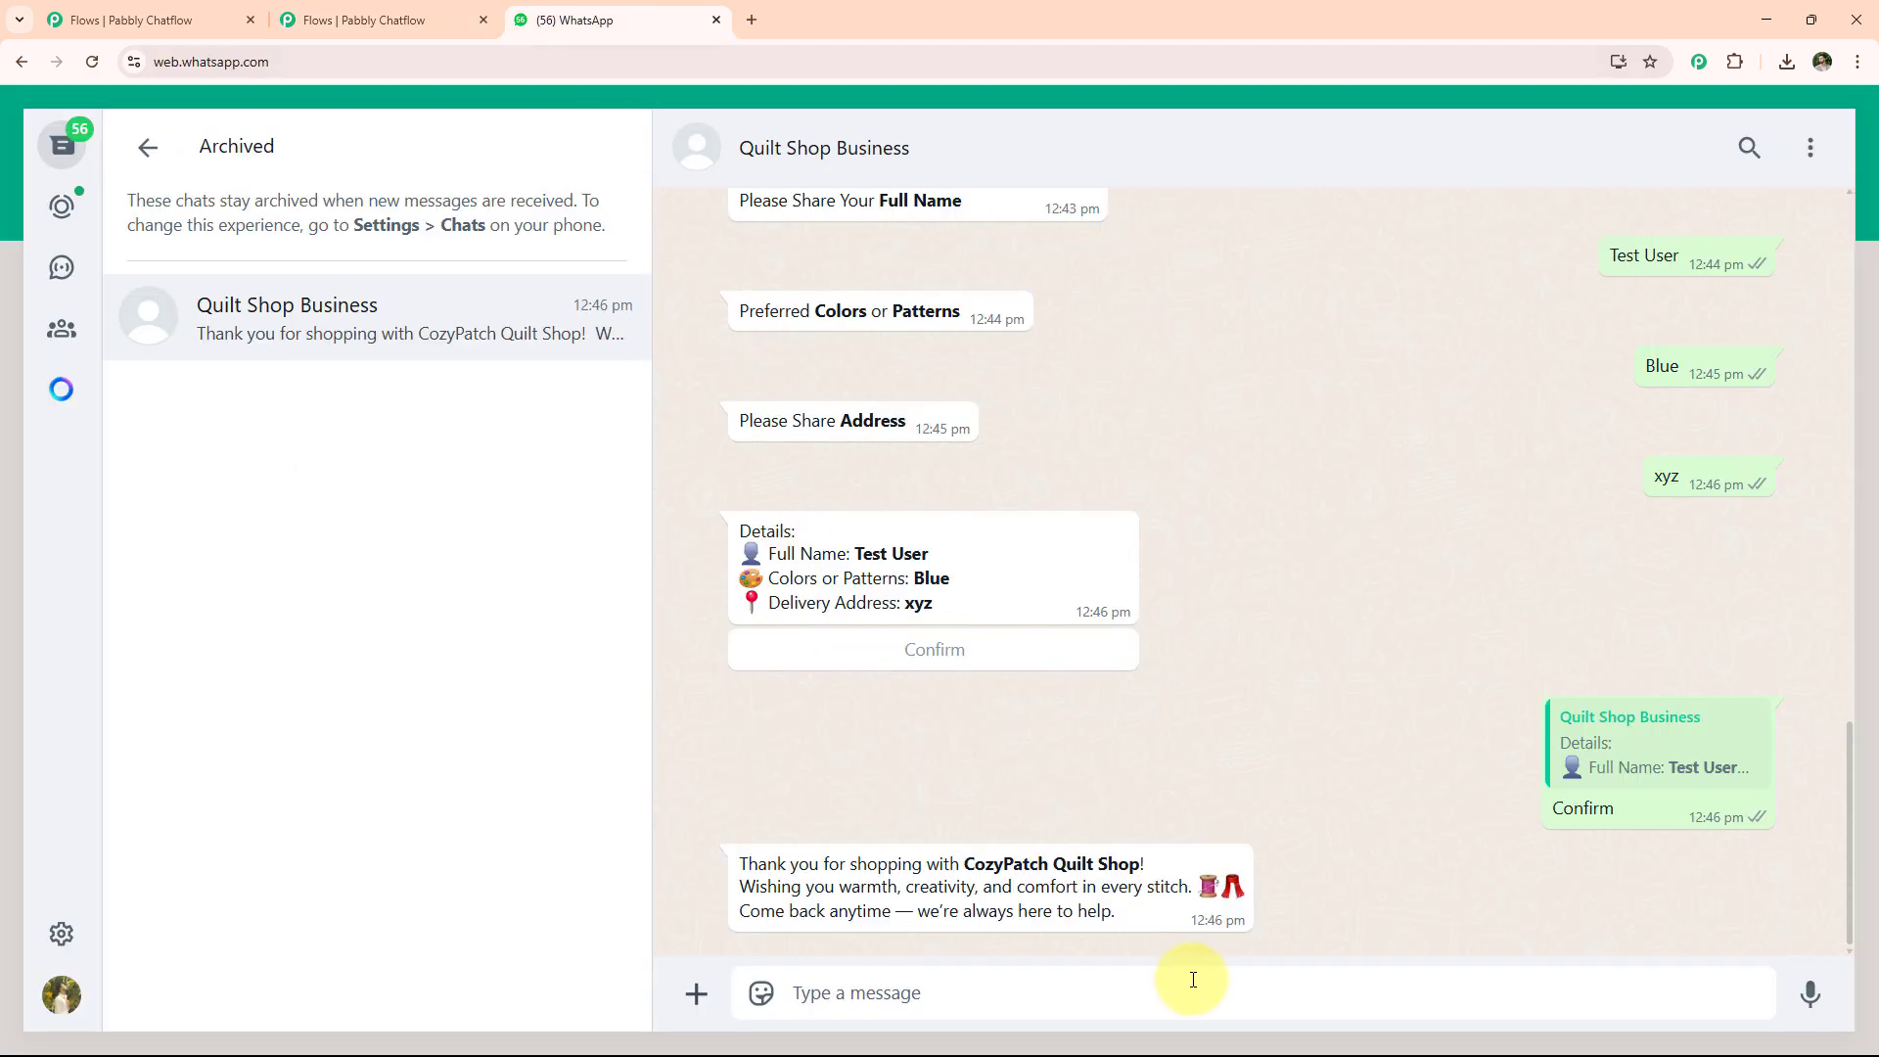
type("Hello")
key("Return")
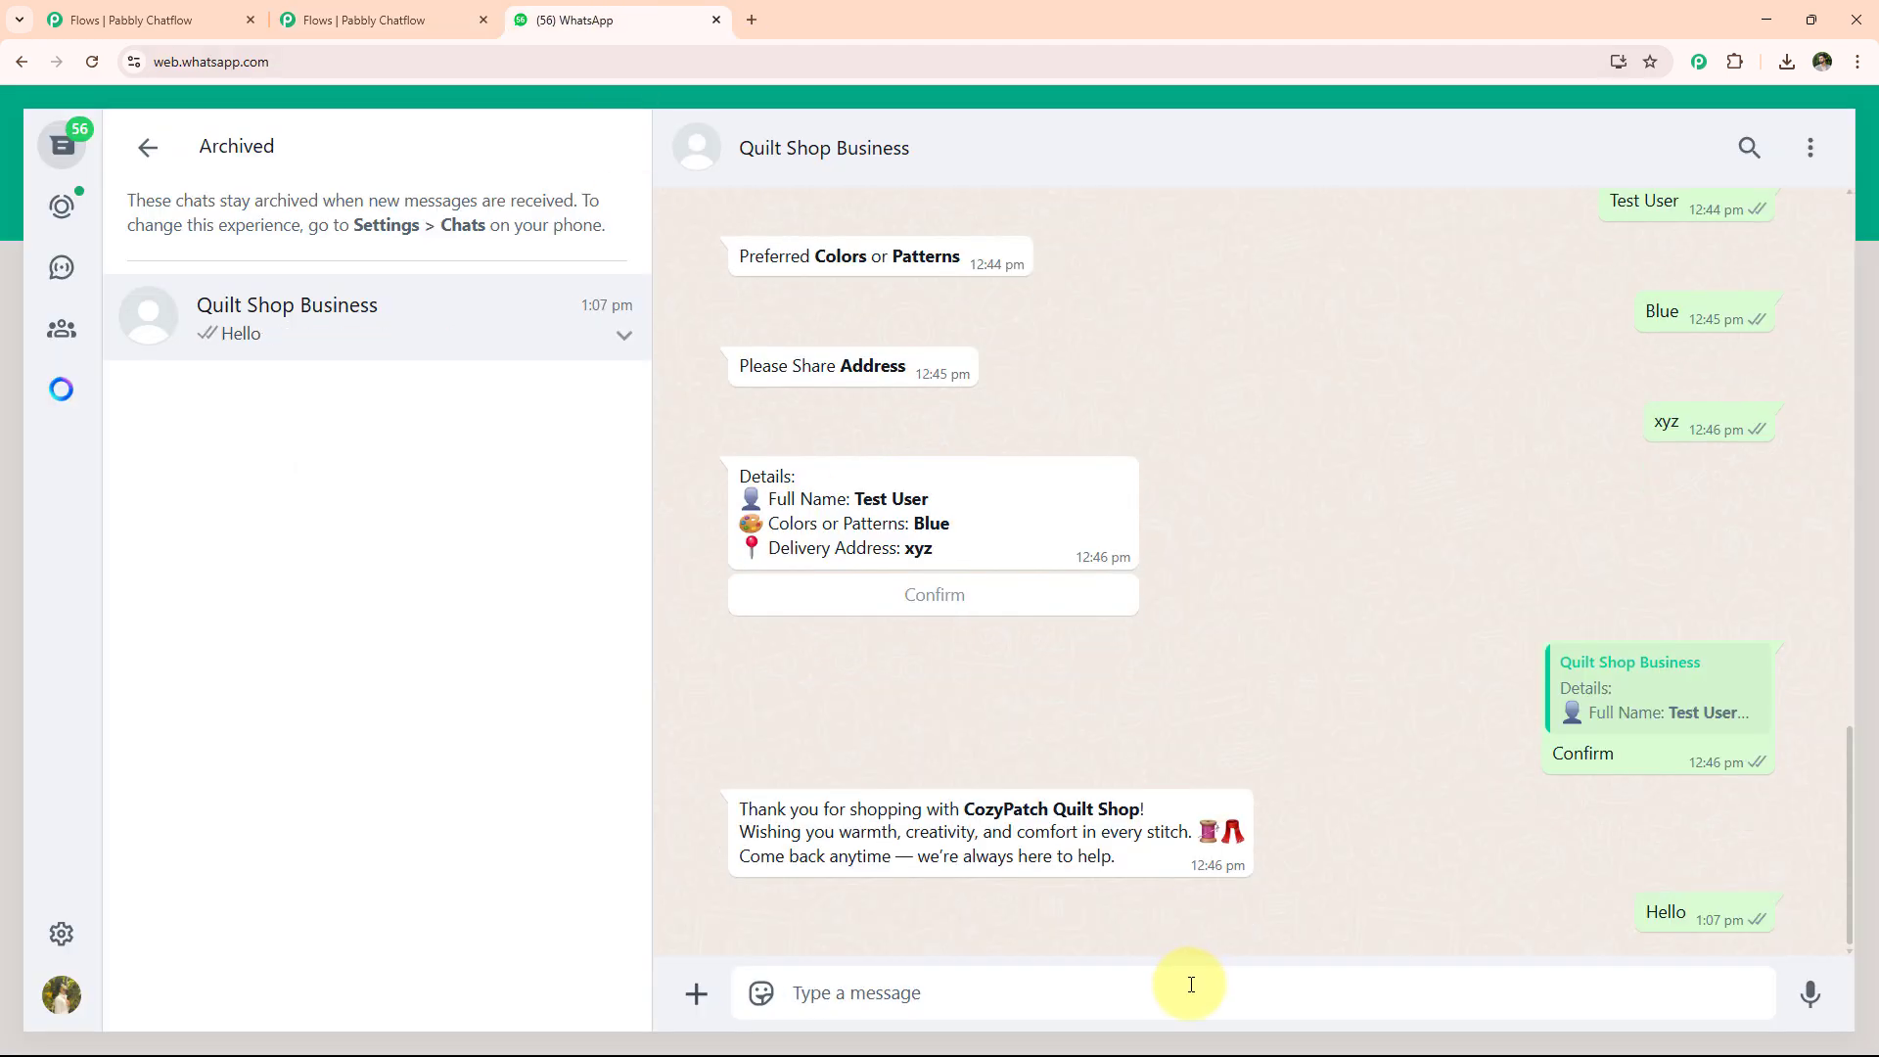